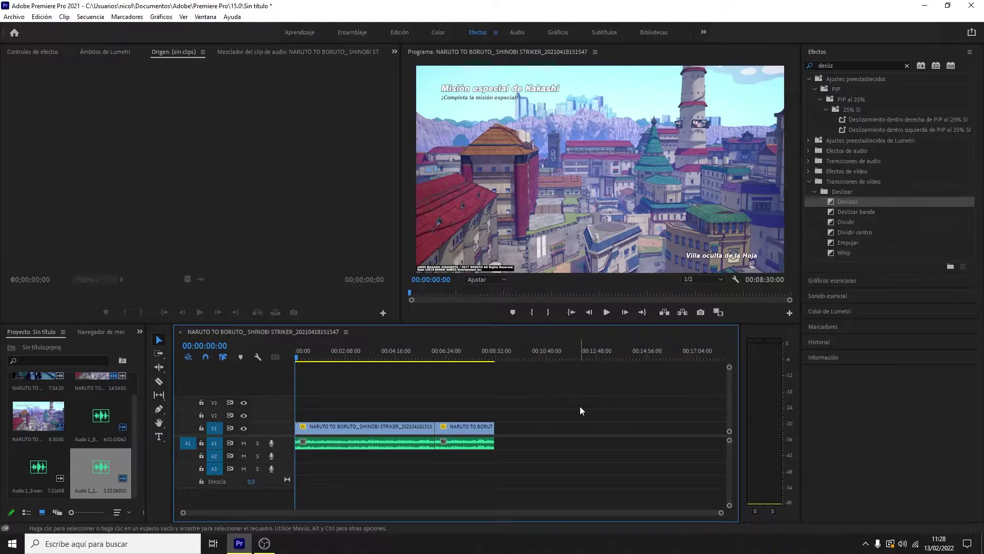
Step: Preview the sequence footage and browse the NARUTO clips in the project bin
{"action": "left_click_drag", "start_coordinate": [294, 356], "coordinate": [238, 358]}
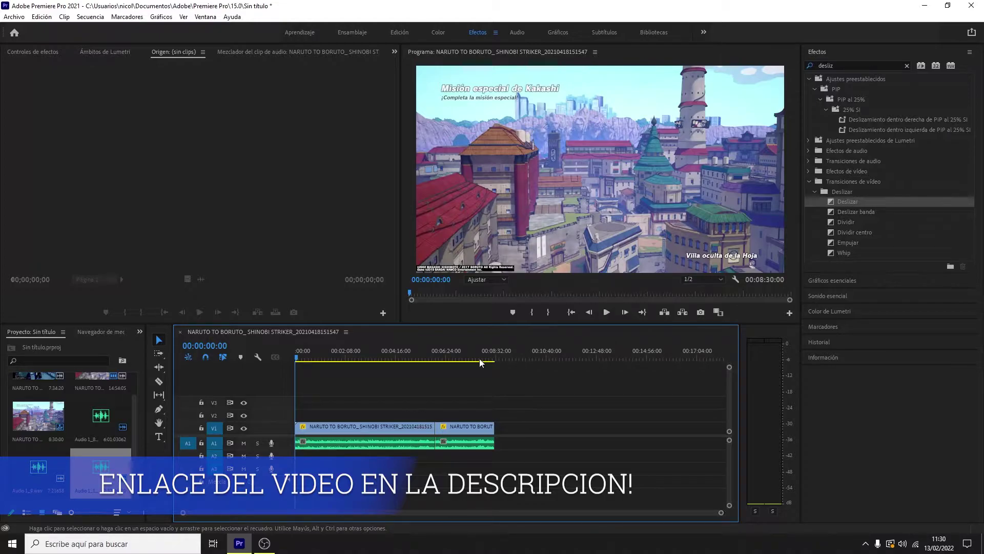
{"action": "left_click", "coordinate": [296, 358]}
{"action": "left_click_drag", "start_coordinate": [297, 358], "coordinate": [292, 359]}
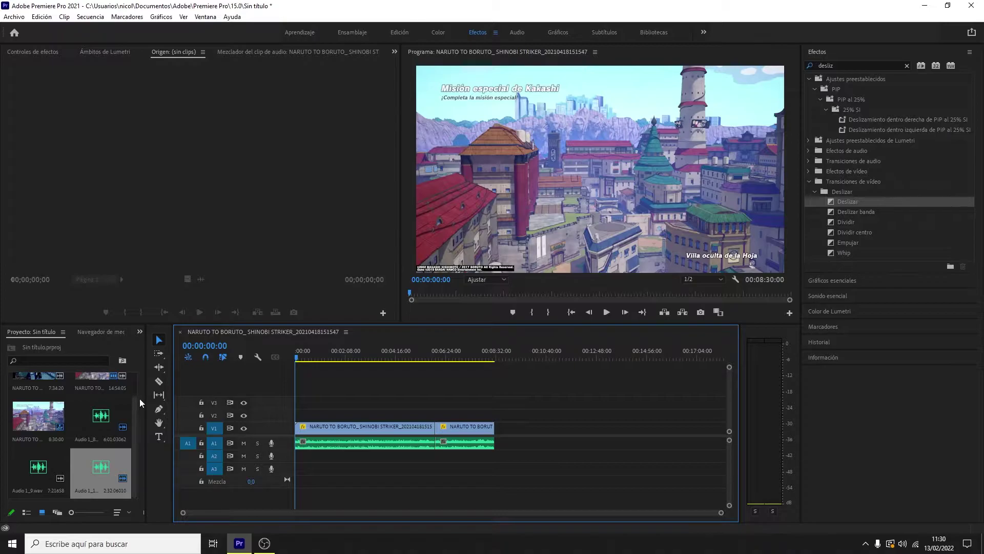
{"action": "left_click_drag", "start_coordinate": [134, 404], "coordinate": [134, 385]}
{"action": "left_click", "coordinate": [45, 402]}
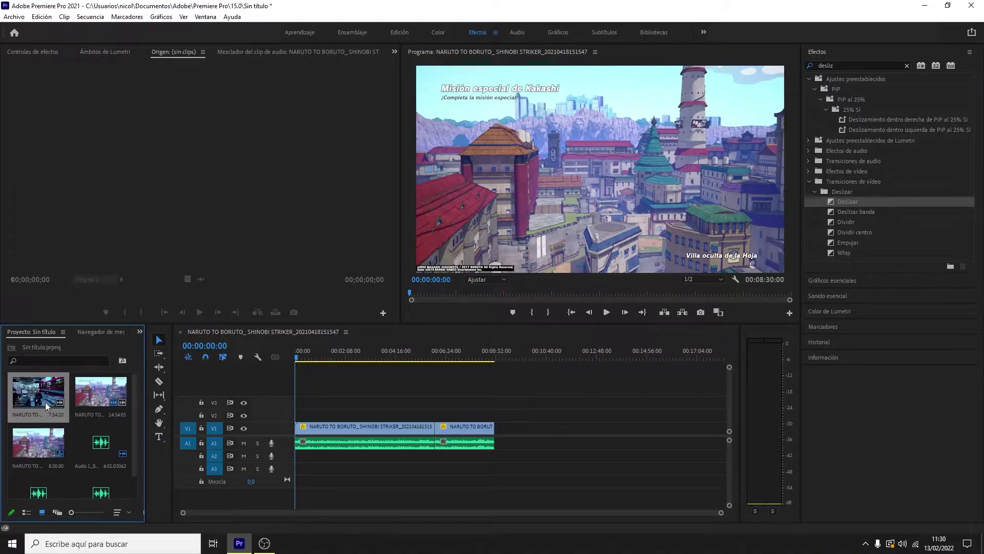
{"action": "key", "text": "Right"}
{"action": "key", "text": "Left"}
{"action": "key", "text": "Right"}
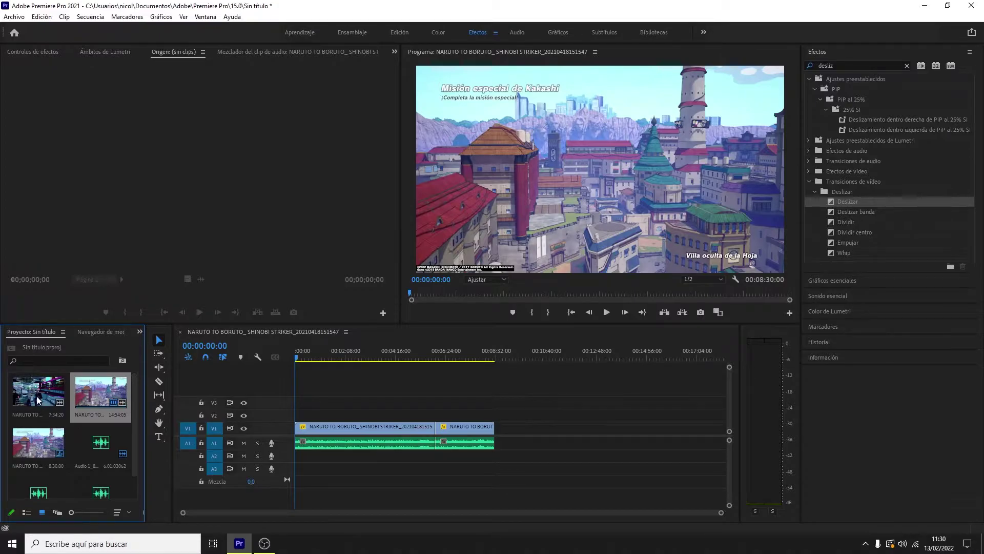
{"action": "mouse_move", "coordinate": [119, 416]}
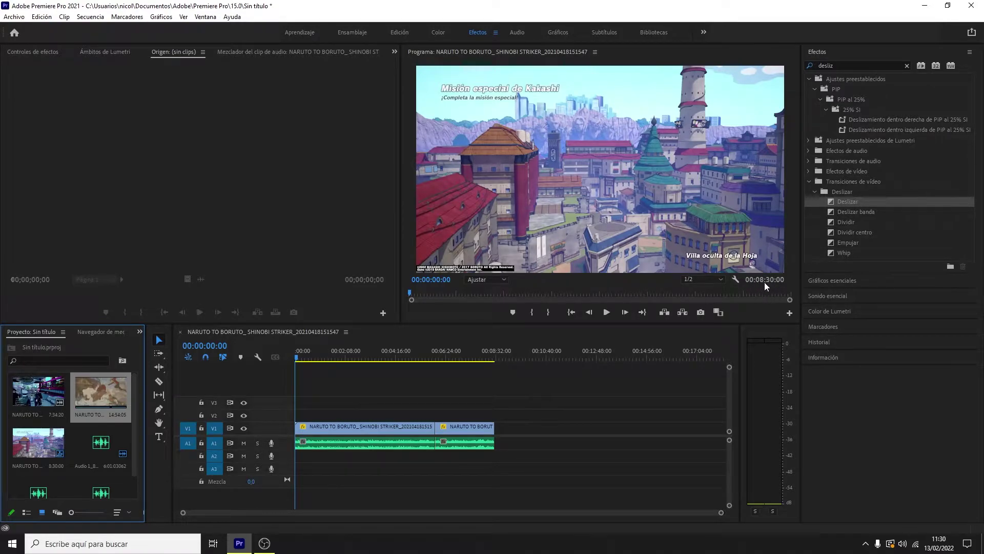
Step: Check the first V1 clip's speed and duration settings without changing anything
{"action": "left_click", "coordinate": [373, 426]}
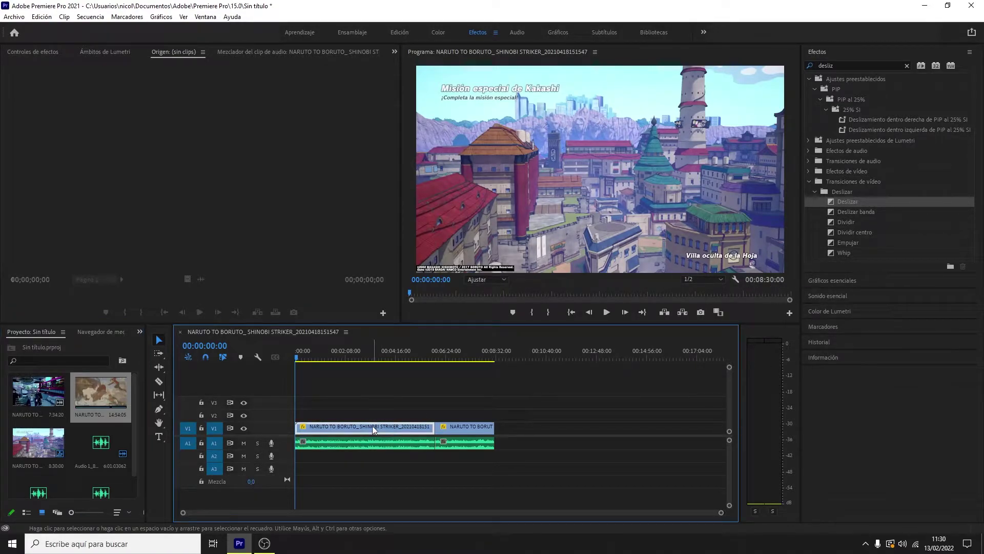
{"action": "right_click", "coordinate": [403, 426]}
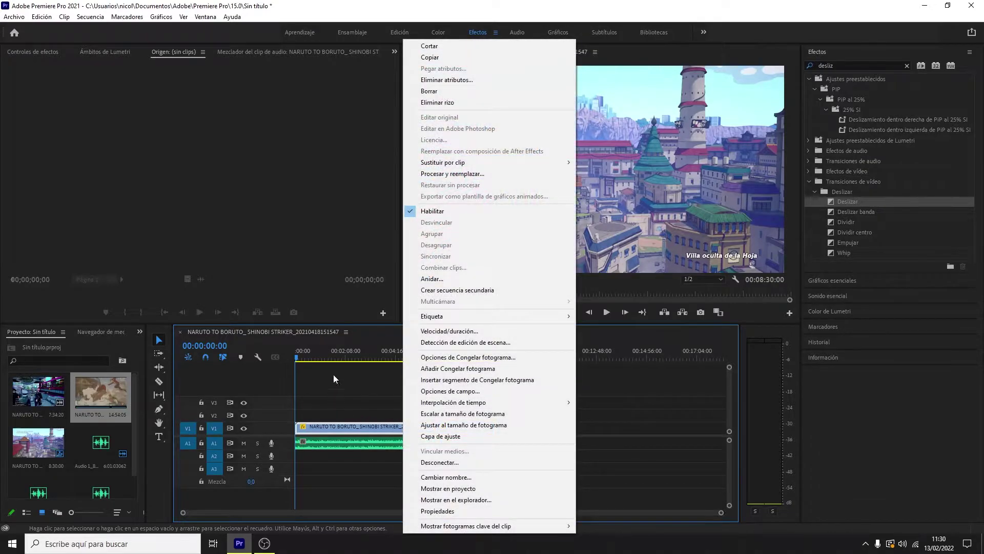
{"action": "left_click", "coordinate": [439, 332]}
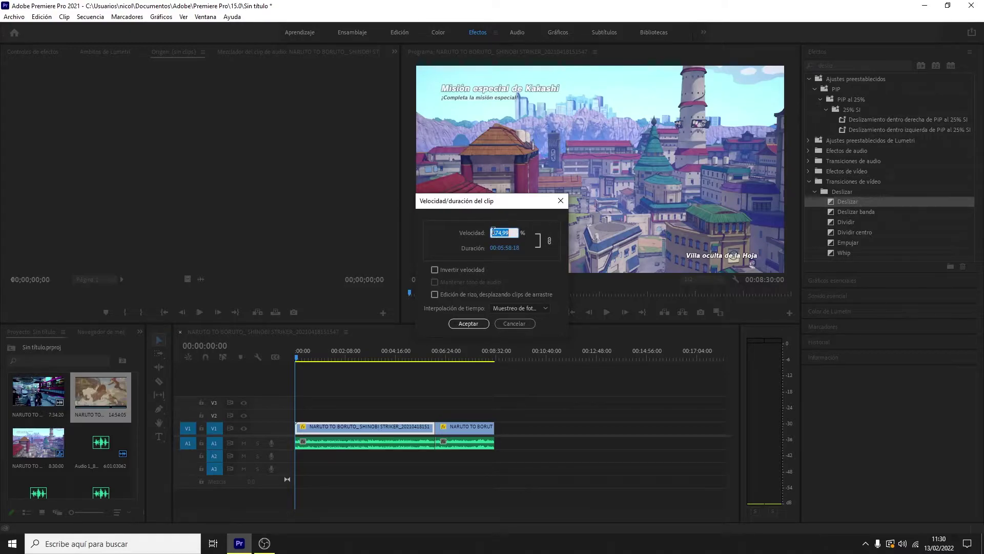
{"action": "left_click", "coordinate": [560, 200]}
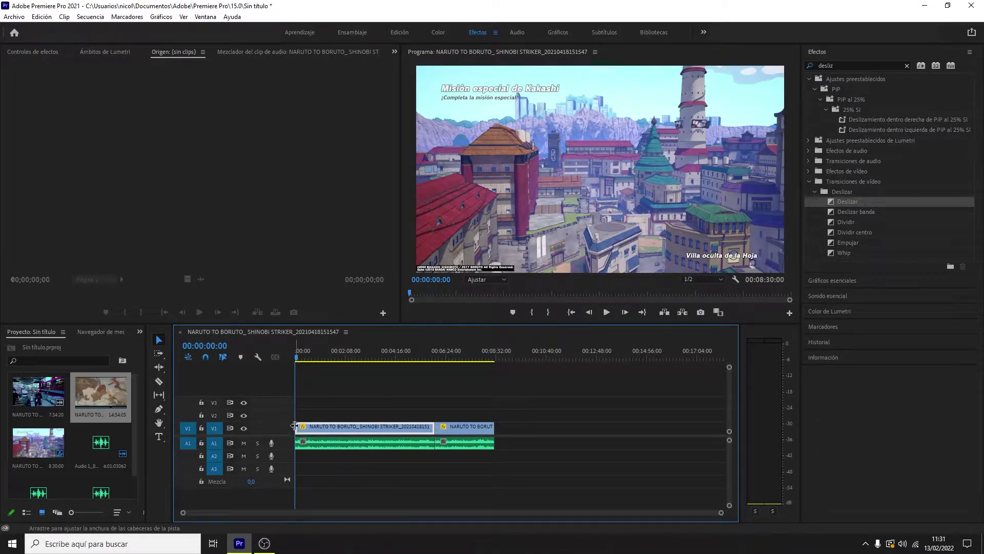
{"action": "left_click", "coordinate": [331, 443]}
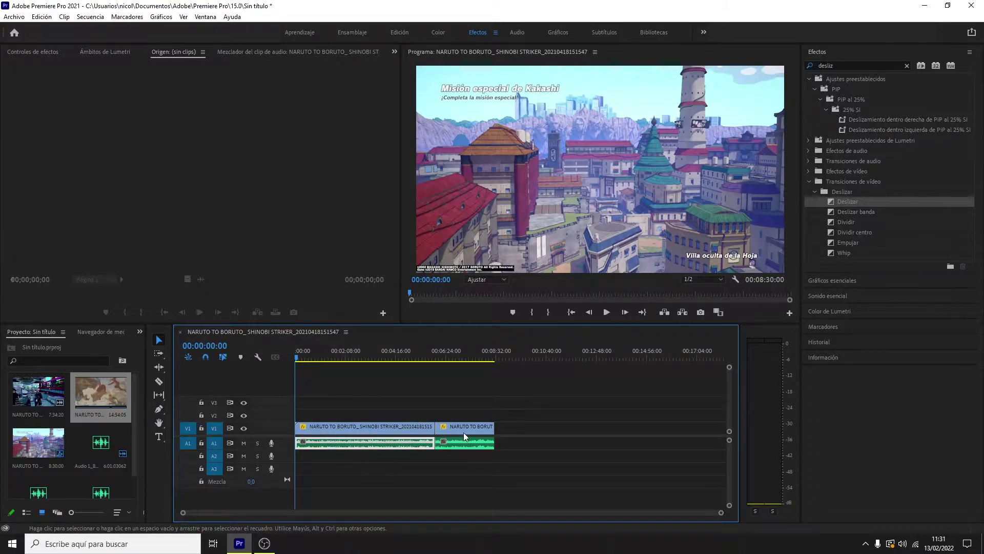
{"action": "left_click_drag", "start_coordinate": [463, 432], "coordinate": [473, 426]}
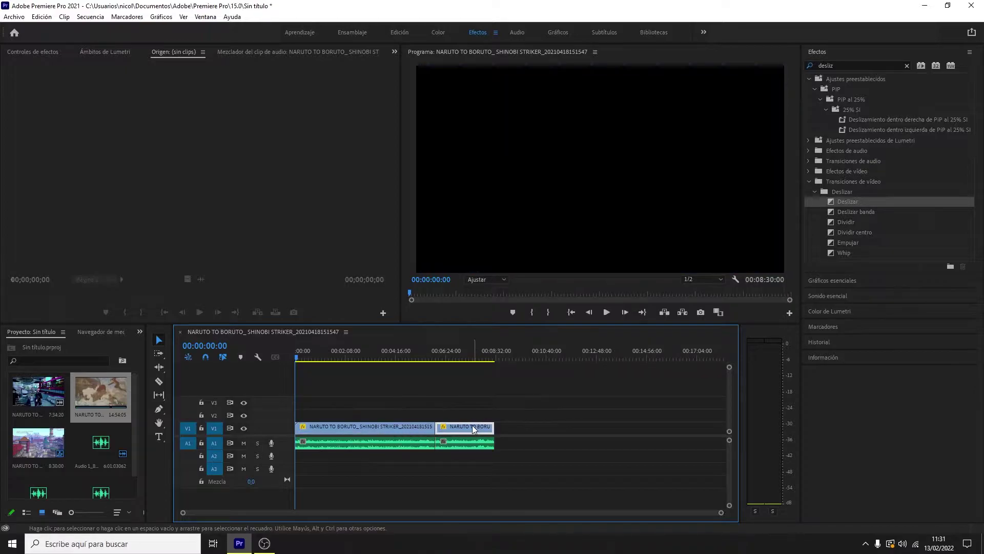
{"action": "left_click", "coordinate": [380, 426]}
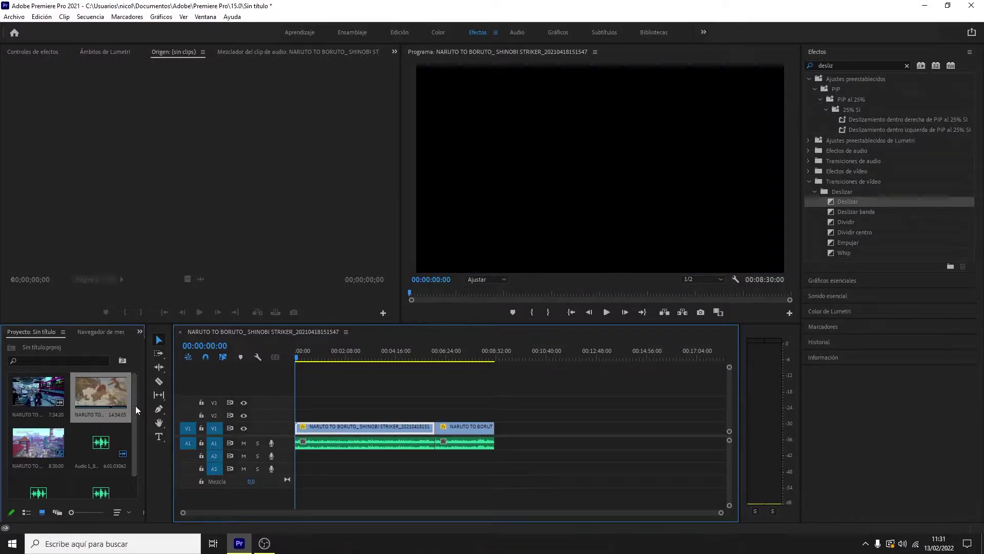
{"action": "left_click_drag", "start_coordinate": [135, 405], "coordinate": [136, 425]}
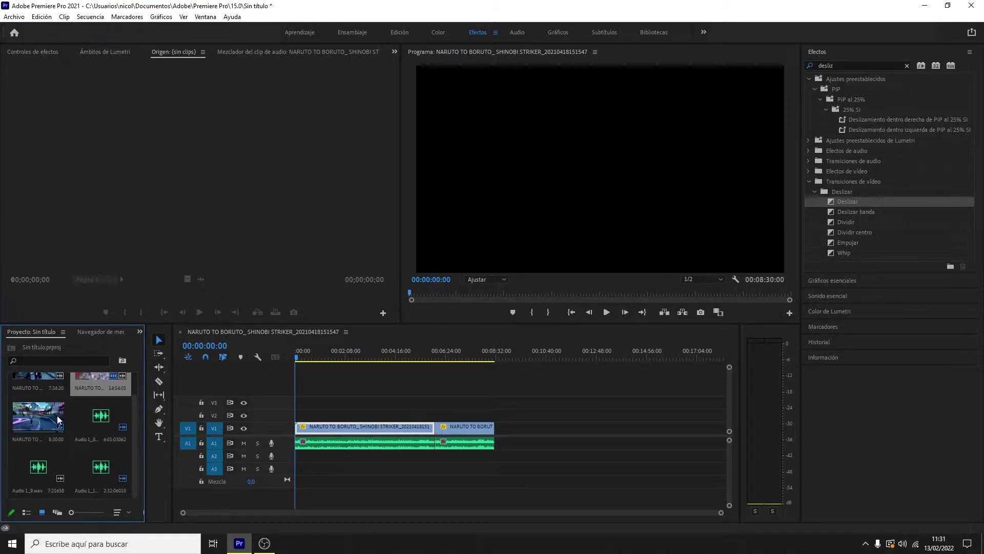
Step: Zoom the timeline around both clips, leaving the first clip at its original start
{"action": "left_click", "coordinate": [721, 514]}
{"action": "left_click_drag", "start_coordinate": [664, 509], "coordinate": [688, 497]}
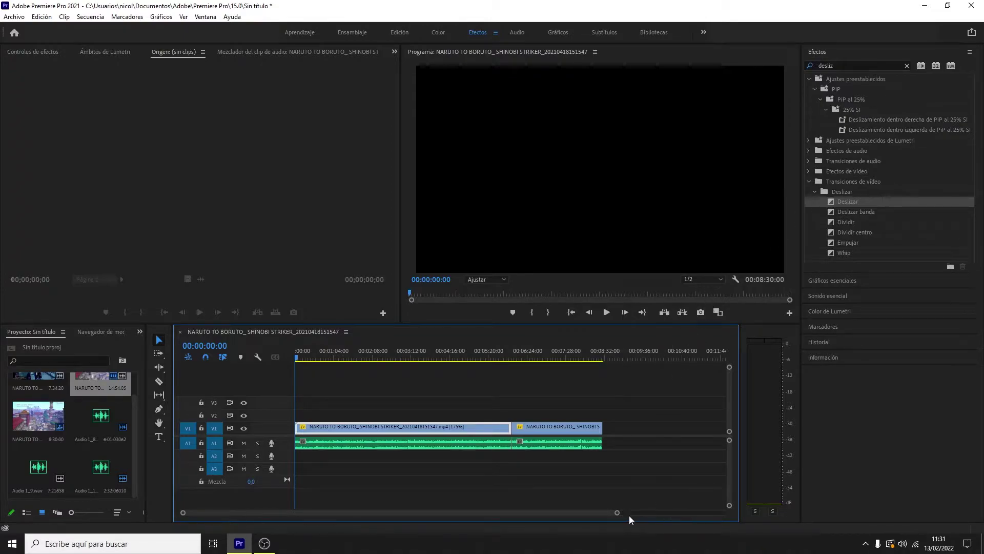
{"action": "mouse_move", "coordinate": [617, 513]}
{"action": "left_mouse_down"}
{"action": "mouse_move", "coordinate": [440, 509]}
{"action": "mouse_move", "coordinate": [483, 493]}
{"action": "left_mouse_up"}
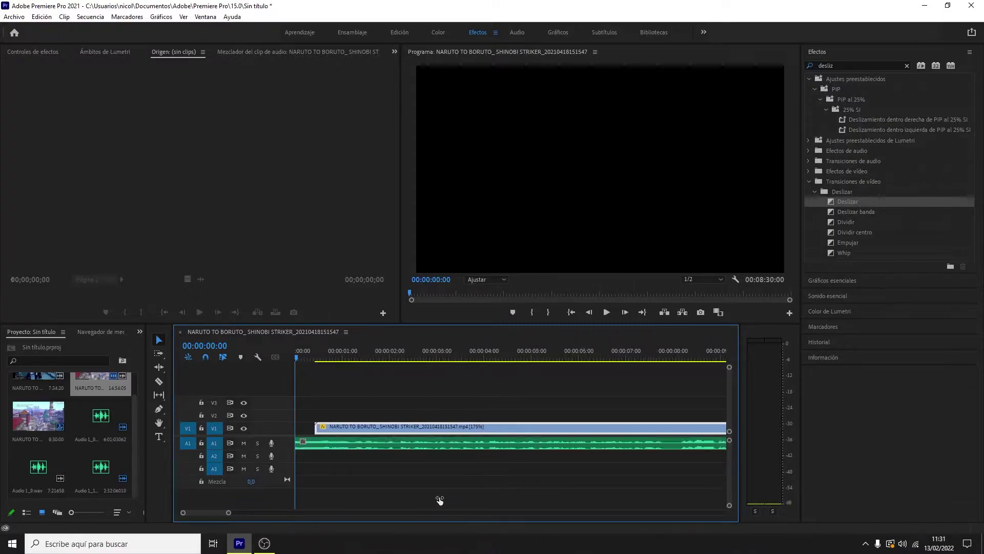
{"action": "left_click_drag", "start_coordinate": [483, 493], "coordinate": [431, 506]}
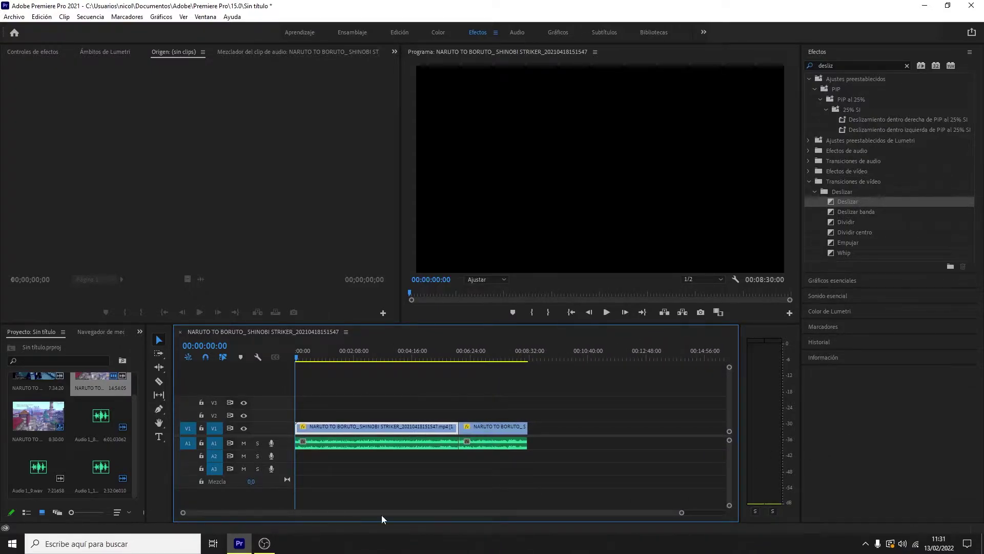
{"action": "left_click_drag", "start_coordinate": [682, 512], "coordinate": [194, 512]}
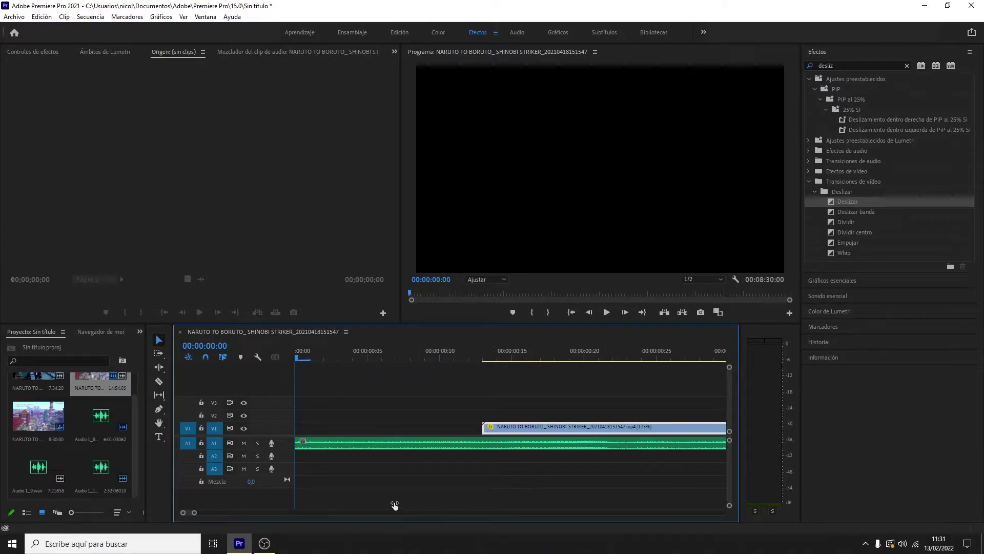
{"action": "left_click_drag", "start_coordinate": [542, 426], "coordinate": [353, 432]}
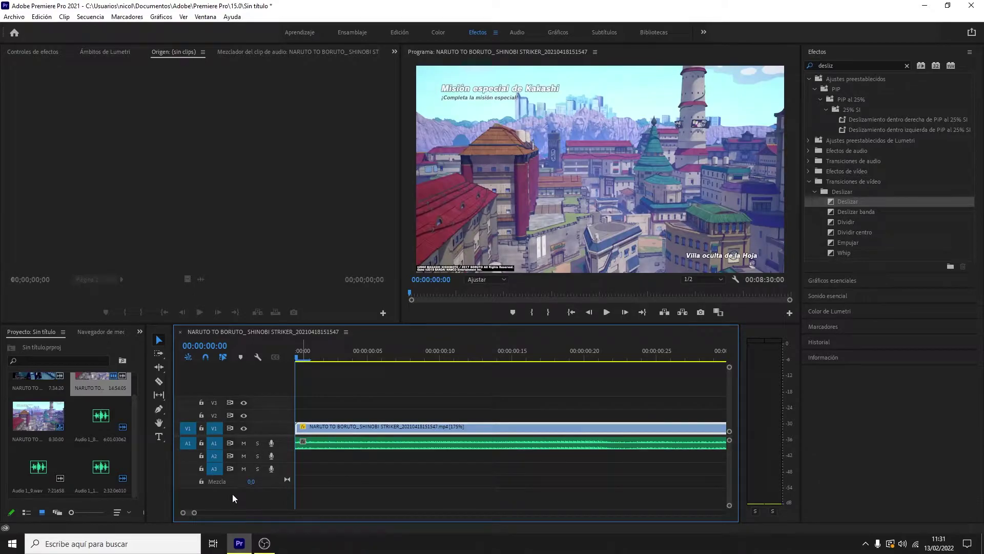
{"action": "left_click_drag", "start_coordinate": [355, 429], "coordinate": [332, 427]}
{"action": "left_click_drag", "start_coordinate": [195, 512], "coordinate": [650, 512]}
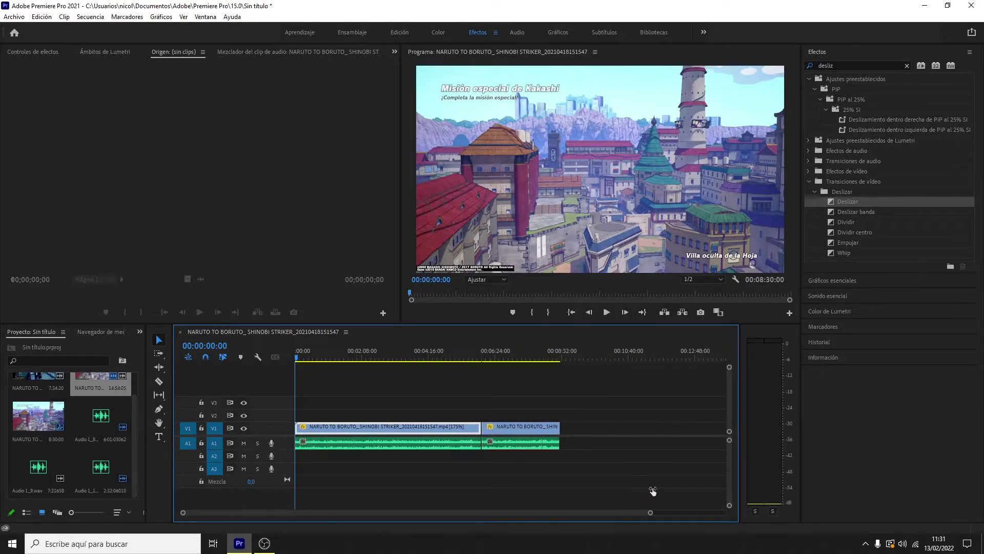
Step: Zoom in on the cut and slide the second V1 clip left to close the gap
{"action": "left_click", "coordinate": [397, 357]}
{"action": "left_click_drag", "start_coordinate": [409, 380], "coordinate": [604, 431]}
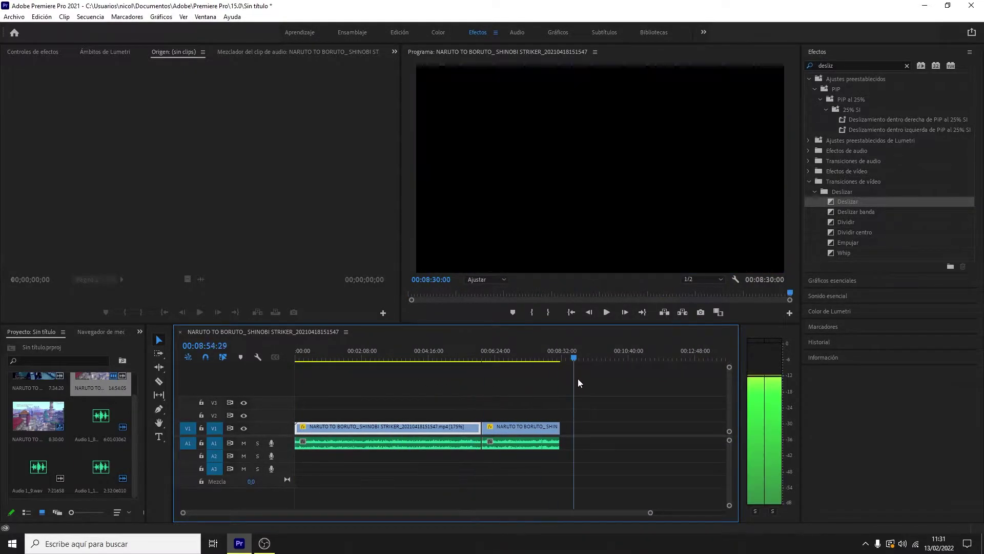
{"action": "mouse_move", "coordinate": [650, 512]}
{"action": "left_mouse_down"}
{"action": "mouse_move", "coordinate": [562, 510]}
{"action": "mouse_move", "coordinate": [597, 510]}
{"action": "left_mouse_up"}
{"action": "left_click_drag", "start_coordinate": [512, 357], "coordinate": [344, 357]}
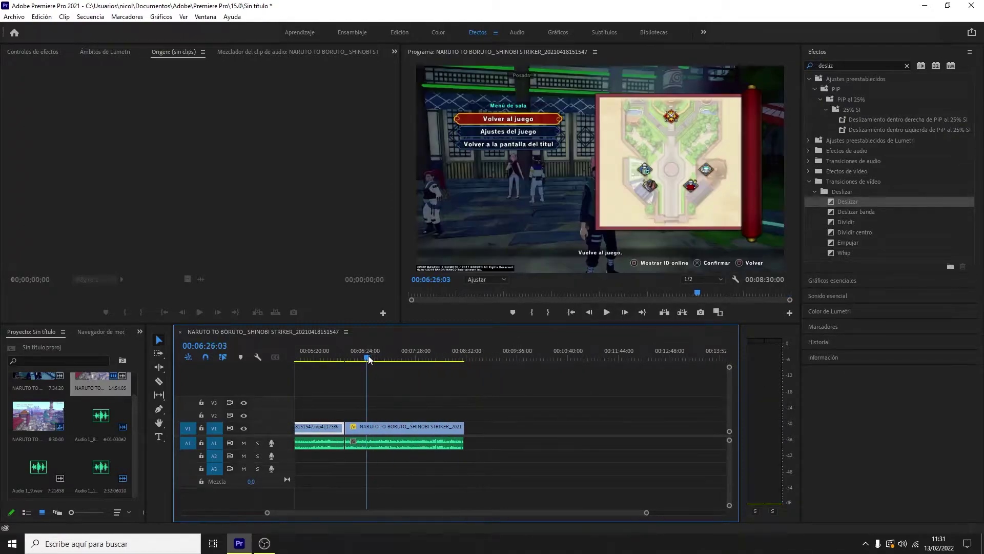
{"action": "left_click_drag", "start_coordinate": [646, 512], "coordinate": [491, 510]}
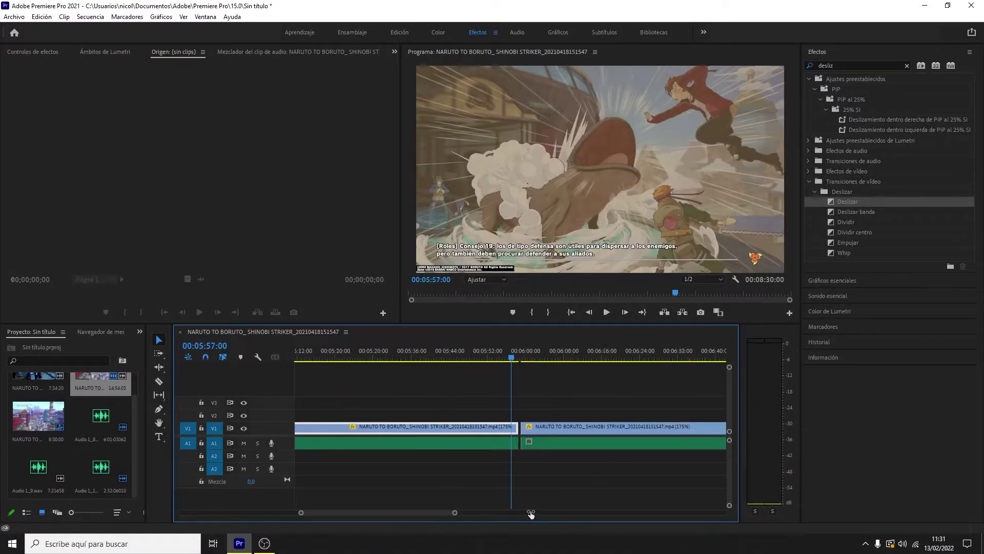
{"action": "left_click_drag", "start_coordinate": [589, 429], "coordinate": [579, 436]}
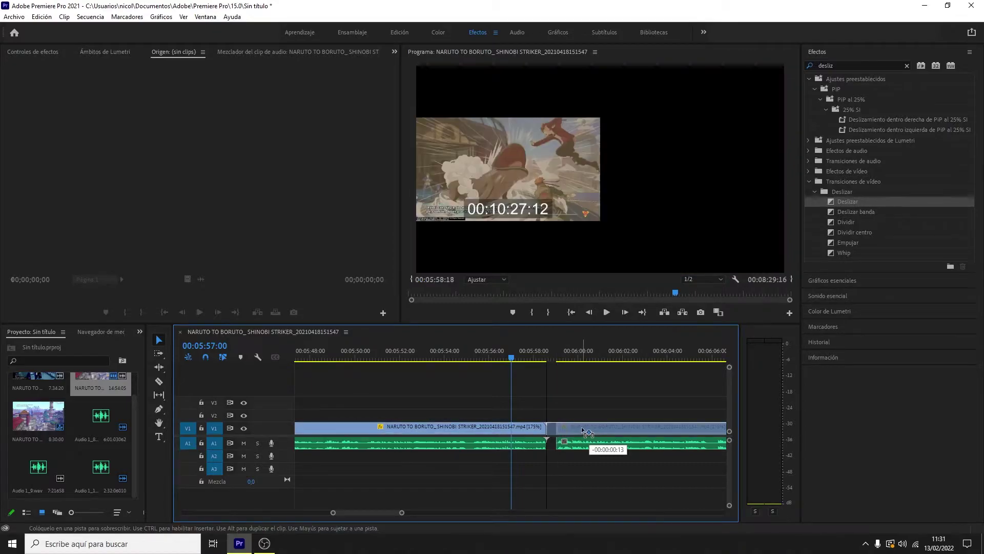
Step: Drop the Deslizar transition onto the cut between the two NARUTO clips
{"action": "left_click_drag", "start_coordinate": [533, 361], "coordinate": [547, 361]}
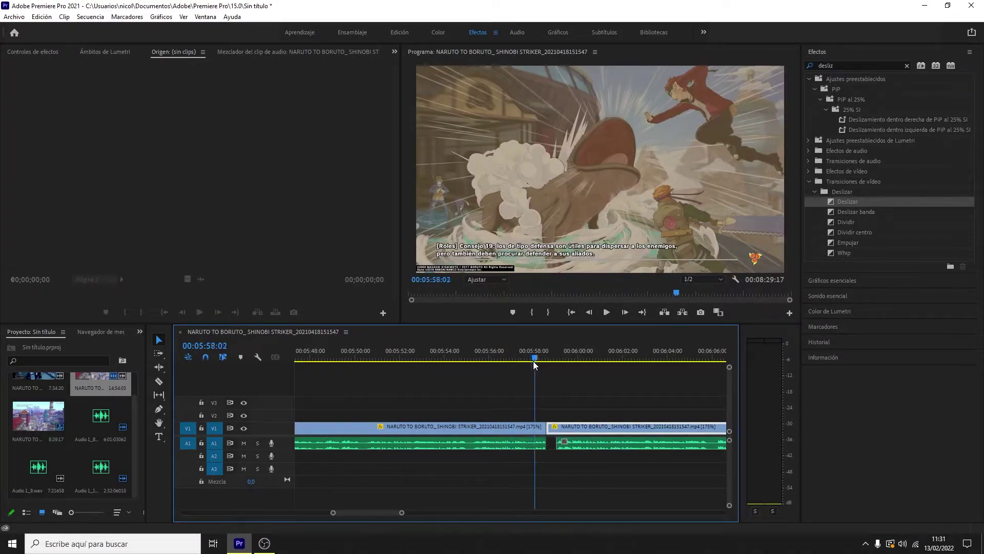
{"action": "left_click_drag", "start_coordinate": [401, 512], "coordinate": [366, 512]}
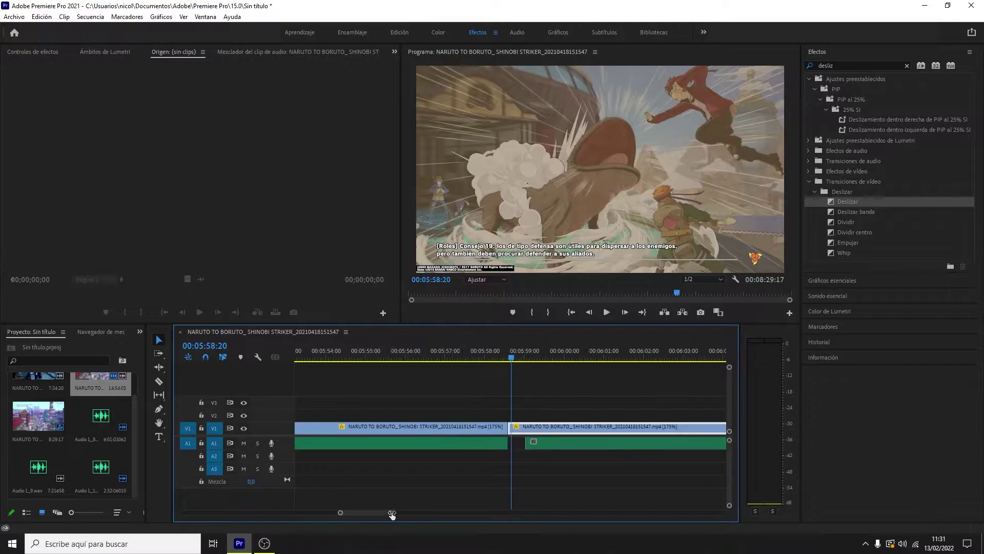
{"action": "mouse_move", "coordinate": [512, 358]}
{"action": "left_mouse_down"}
{"action": "mouse_move", "coordinate": [454, 358]}
{"action": "mouse_move", "coordinate": [481, 359]}
{"action": "left_mouse_up"}
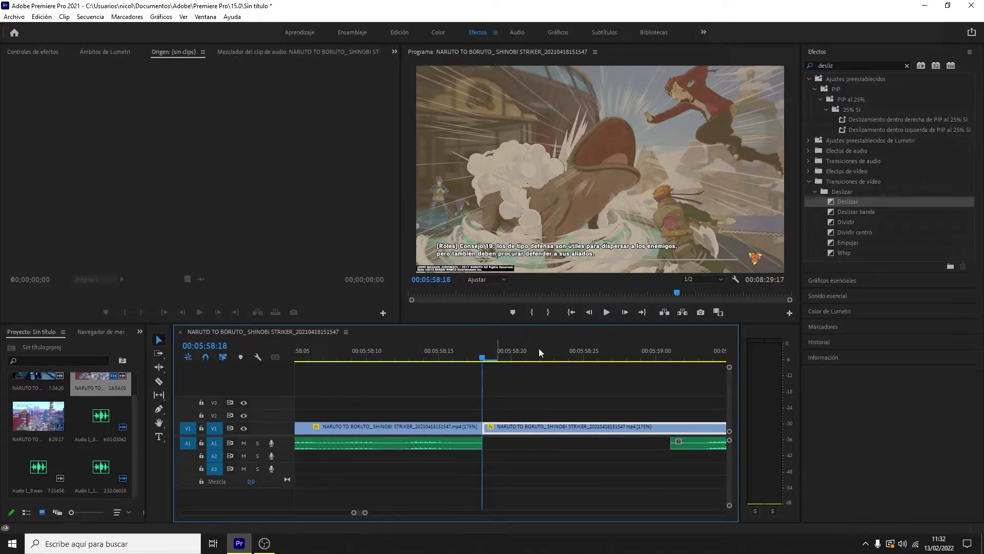
{"action": "left_click_drag", "start_coordinate": [853, 201], "coordinate": [481, 427]}
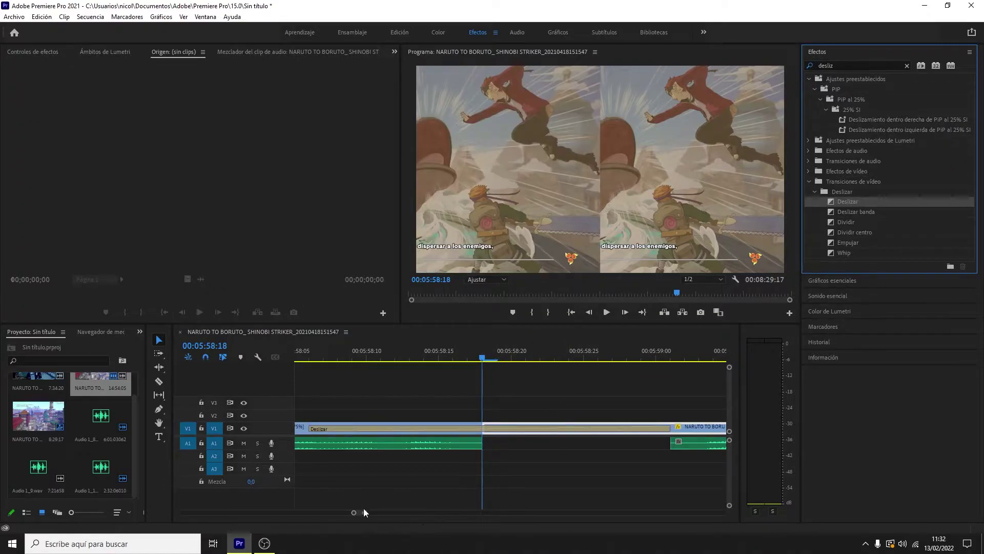
Step: Step through the Deslizar transition frame by frame and enter a shorter duration for it
{"action": "left_click_drag", "start_coordinate": [365, 512], "coordinate": [385, 512]}
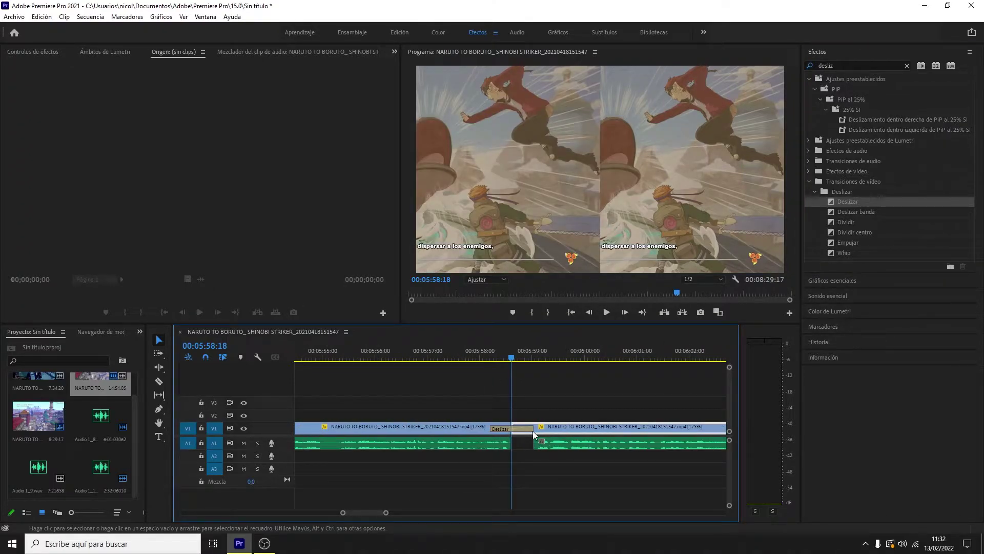
{"action": "key", "text": "Right"}
{"action": "key", "text": "Right"}
{"action": "key", "text": "Right"}
{"action": "key", "text": "Right"}
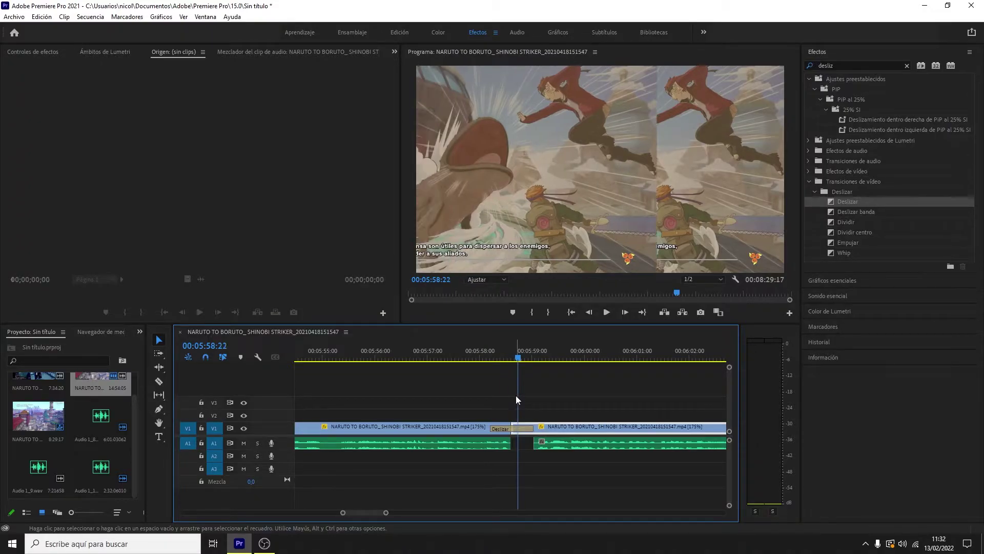
{"action": "key", "text": "Right"}
{"action": "key", "text": "Right"}
{"action": "key", "text": "Right"}
{"action": "key", "text": "Right"}
{"action": "key", "text": "Right"}
{"action": "key", "text": "Right"}
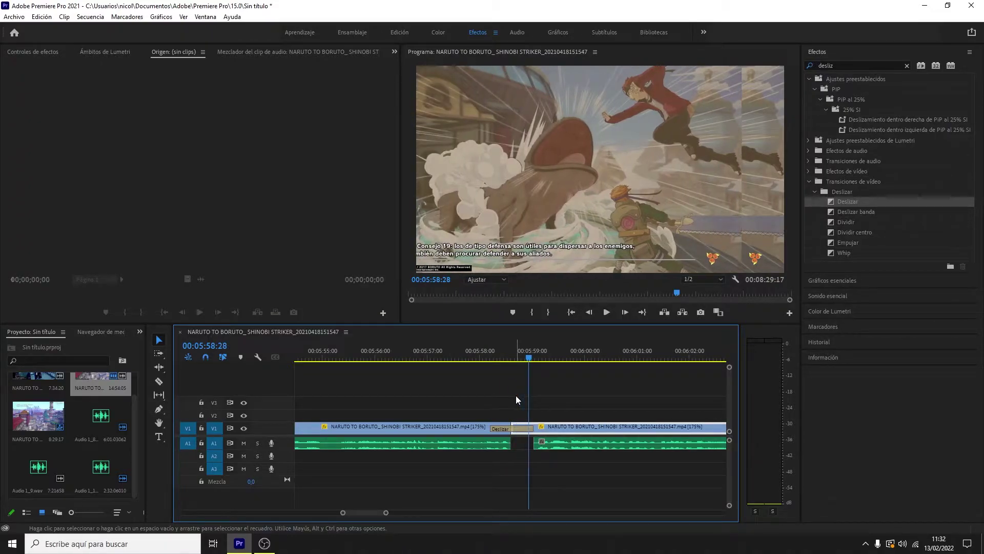
{"action": "key", "text": "Right"}
{"action": "key", "text": "Right"}
{"action": "key", "text": "Right"}
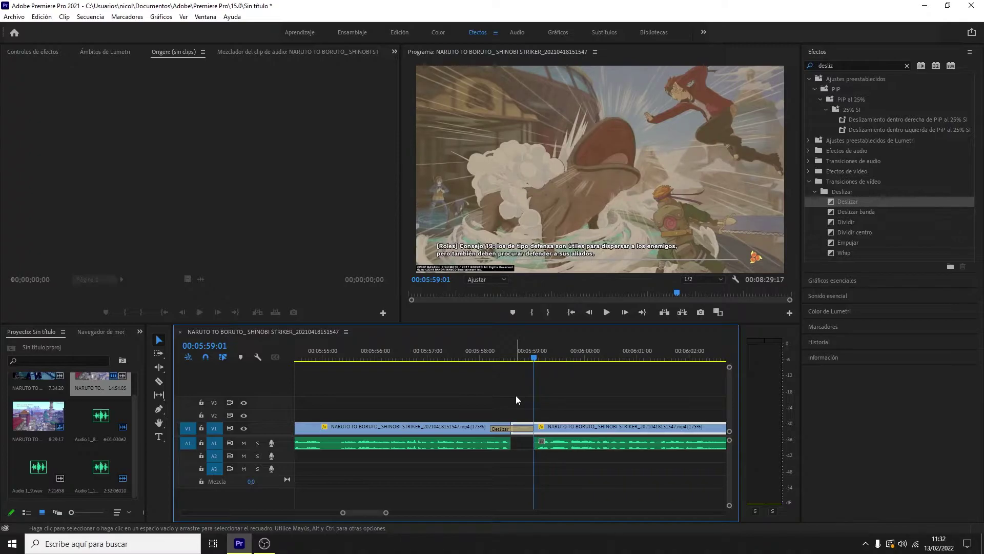
{"action": "double_click", "coordinate": [527, 428]}
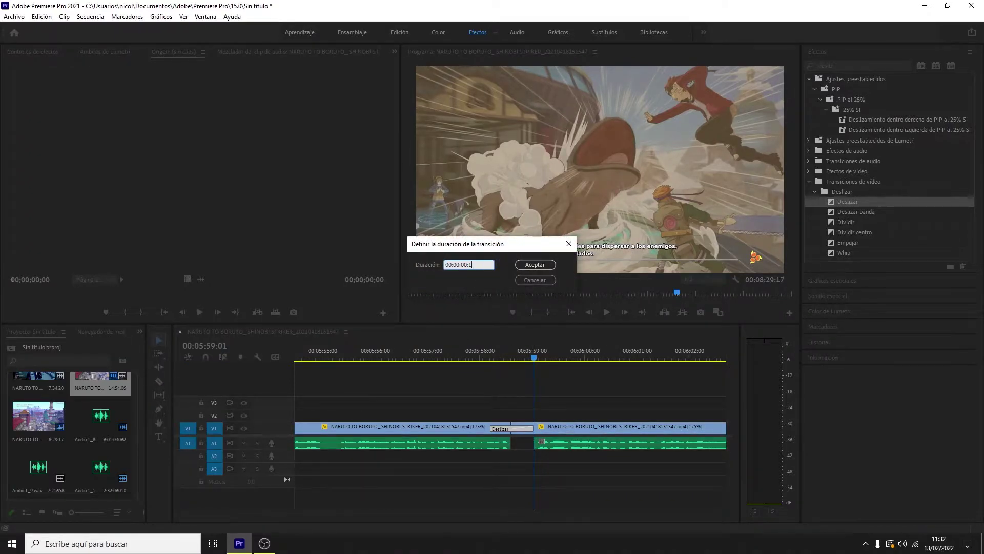
{"action": "key", "text": "Return"}
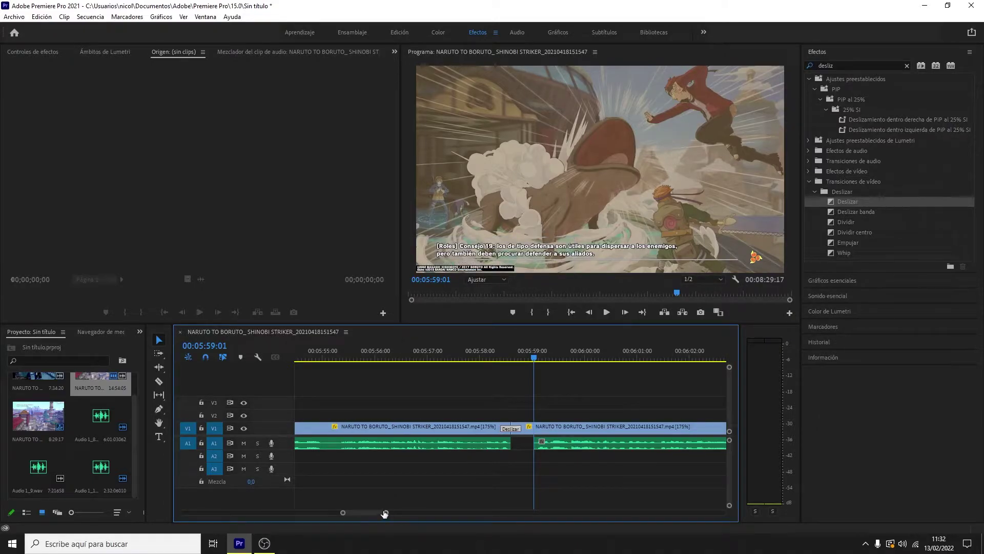
{"action": "left_click_drag", "start_coordinate": [384, 513], "coordinate": [372, 513]}
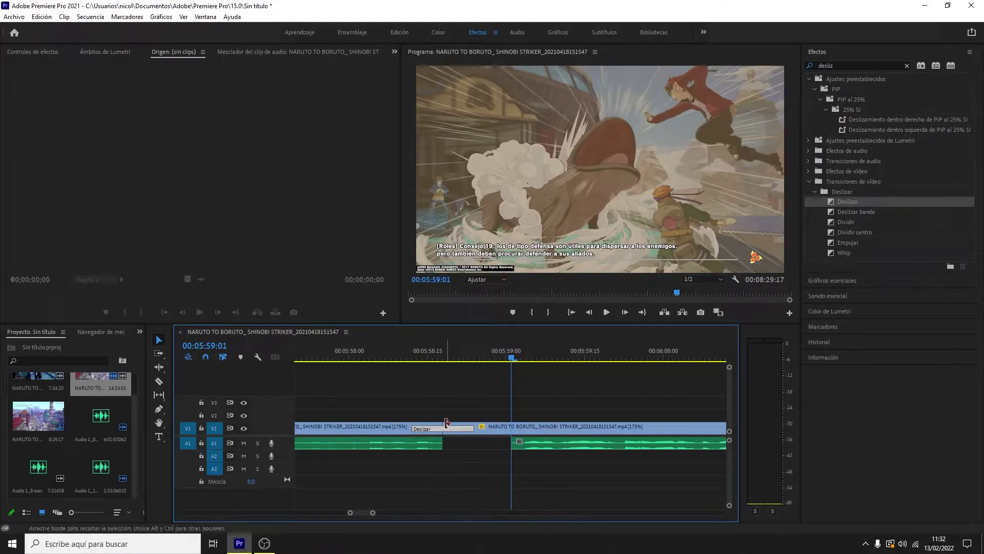
Step: Move the second clip's A1 audio left under its video and preview the cut
{"action": "left_click_drag", "start_coordinate": [555, 443], "coordinate": [516, 442]}
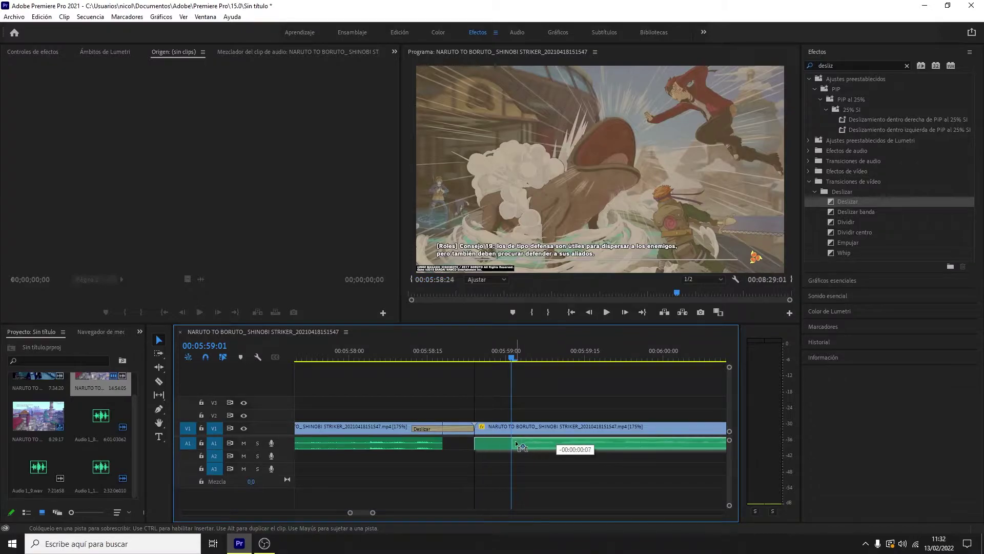
{"action": "left_click_drag", "start_coordinate": [511, 353], "coordinate": [458, 359]}
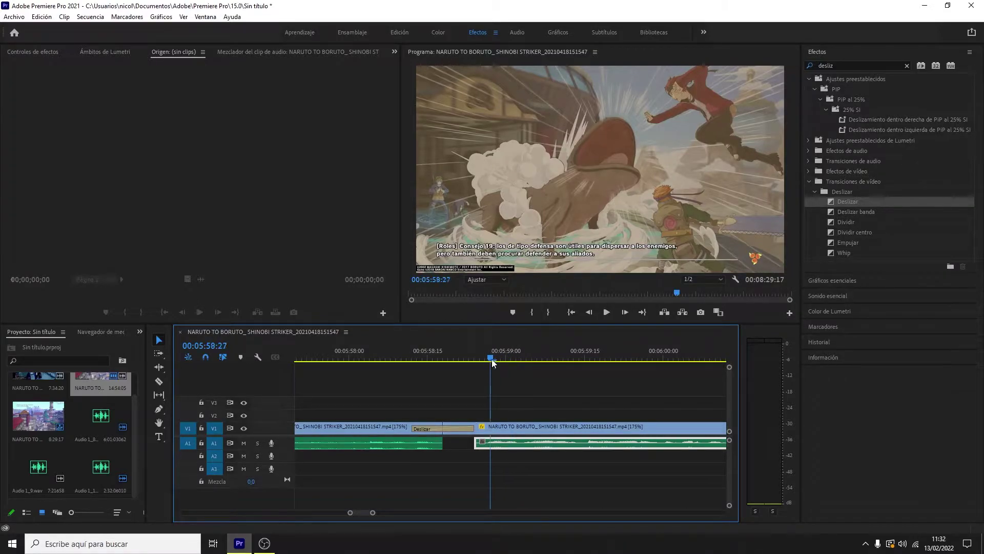
{"action": "key", "text": "Right"}
{"action": "key", "text": "Right"}
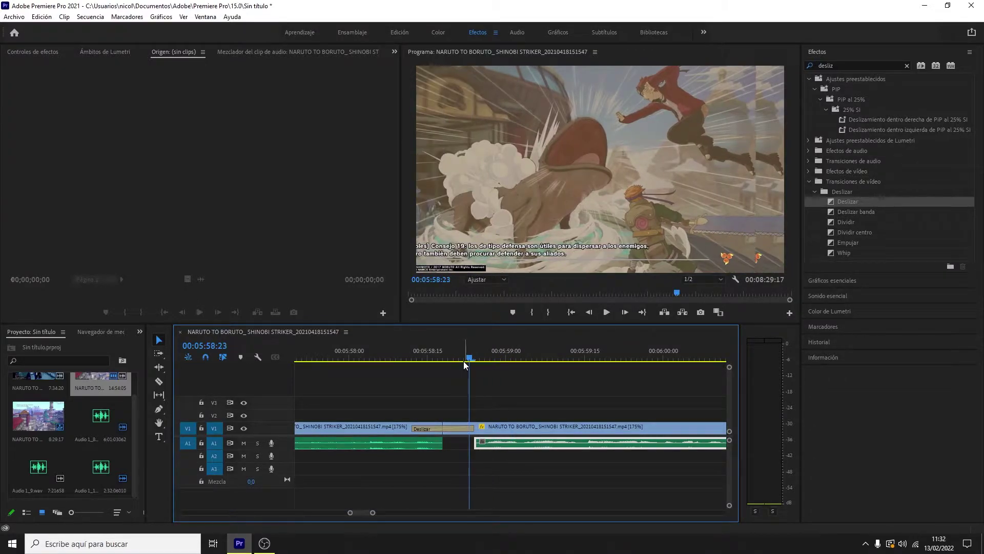
{"action": "key", "text": "Right"}
{"action": "key", "text": "Right"}
{"action": "key", "text": "Left"}
{"action": "key", "text": "Left"}
{"action": "key", "text": "Right"}
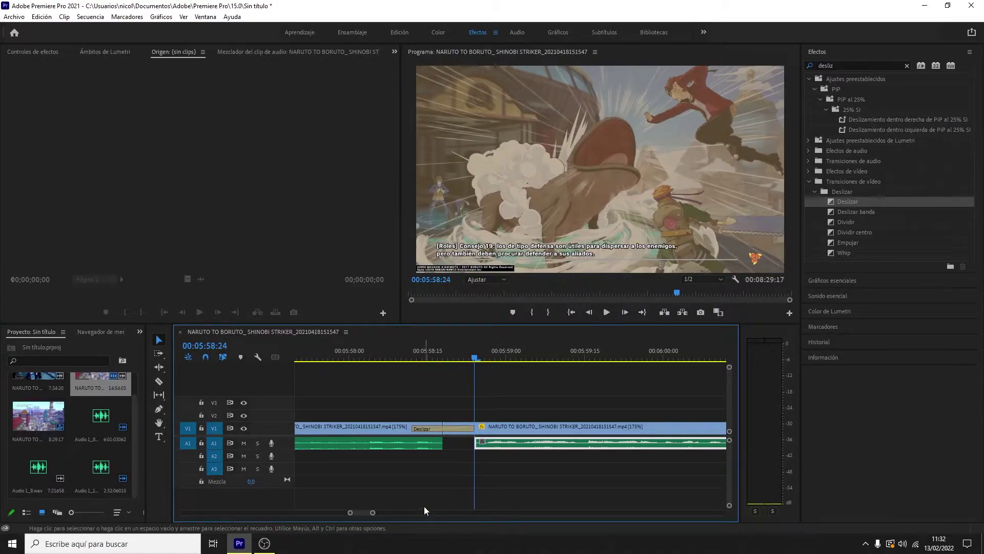
{"action": "left_click_drag", "start_coordinate": [372, 512], "coordinate": [365, 512]}
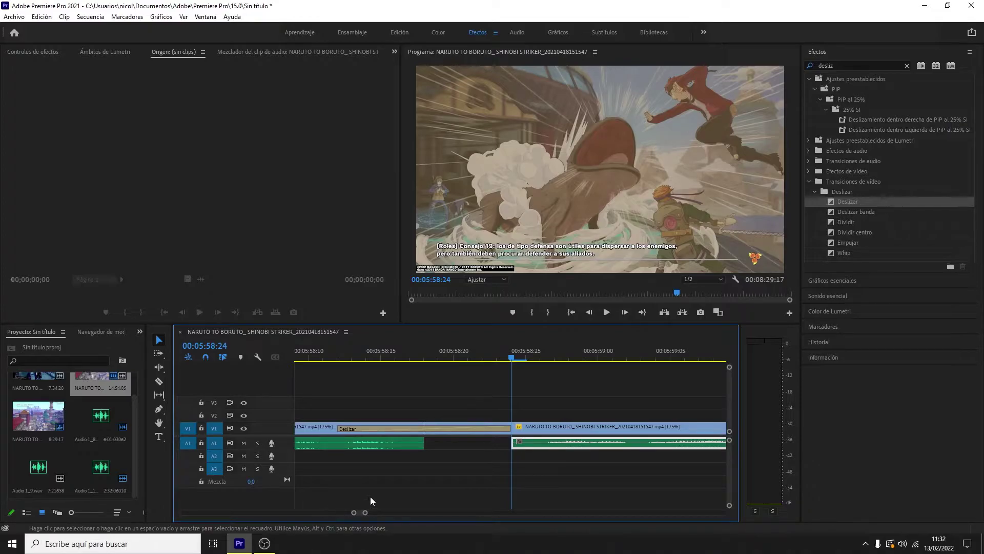
{"action": "key", "text": "space"}
{"action": "key", "text": "space"}
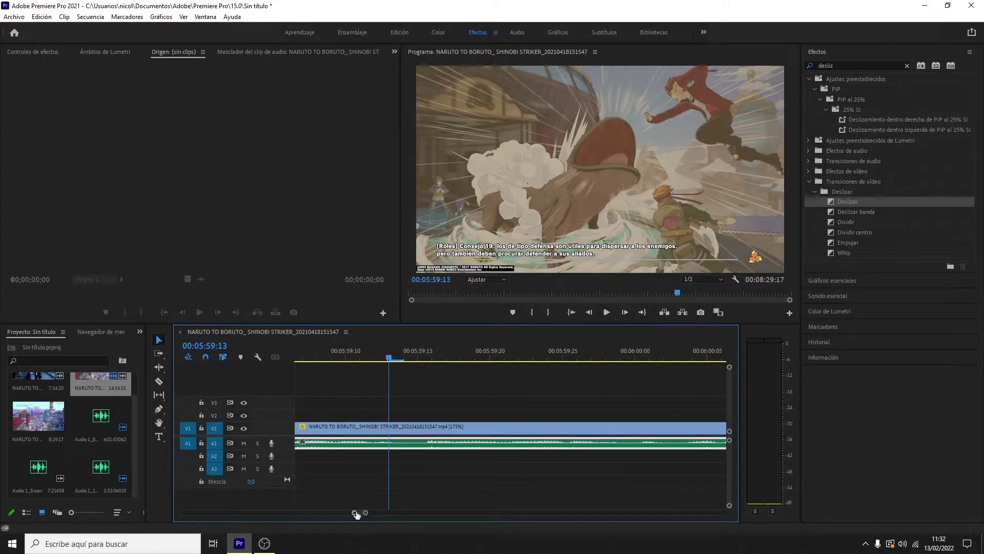
Step: Scrub to the end of the sequence to check it, then zoom out to the whole timeline
{"action": "left_click_drag", "start_coordinate": [355, 512], "coordinate": [209, 513]}
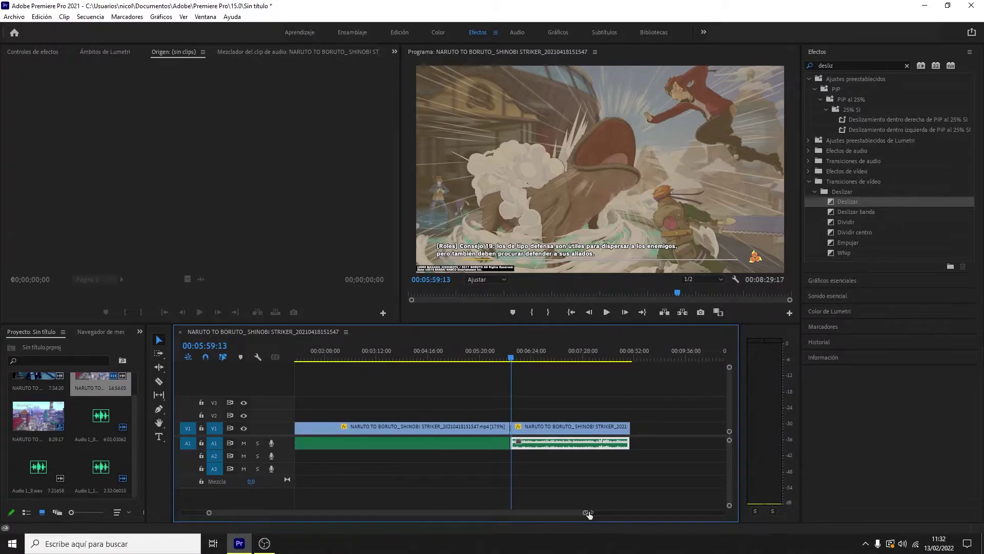
{"action": "left_click_drag", "start_coordinate": [589, 512], "coordinate": [614, 512]}
{"action": "left_click_drag", "start_coordinate": [512, 359], "coordinate": [544, 359]}
{"action": "left_click", "coordinate": [603, 359]}
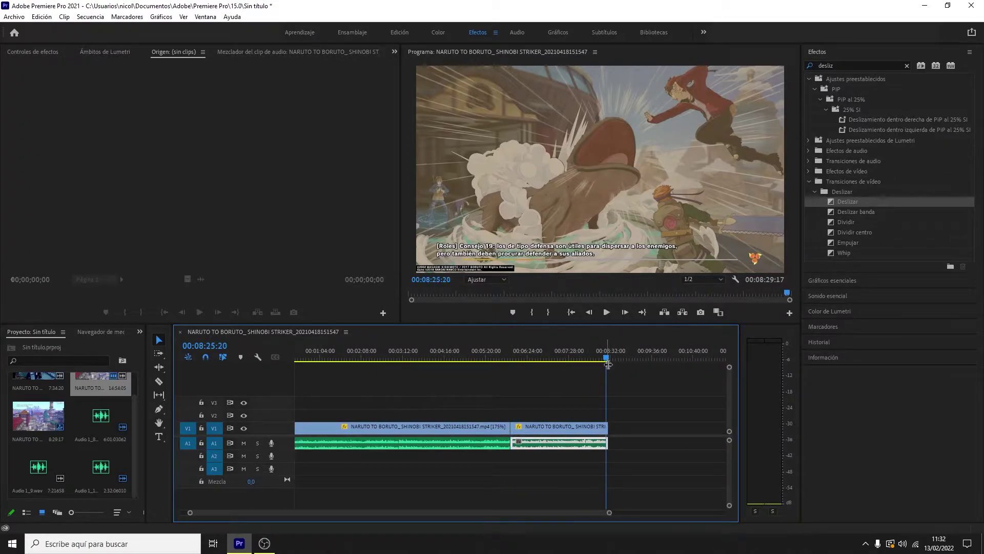
{"action": "mouse_move", "coordinate": [608, 513]}
{"action": "left_mouse_down"}
{"action": "mouse_move", "coordinate": [422, 519]}
{"action": "mouse_move", "coordinate": [442, 519]}
{"action": "left_mouse_up"}
{"action": "left_click", "coordinate": [524, 359]}
{"action": "left_click_drag", "start_coordinate": [529, 360], "coordinate": [559, 367]}
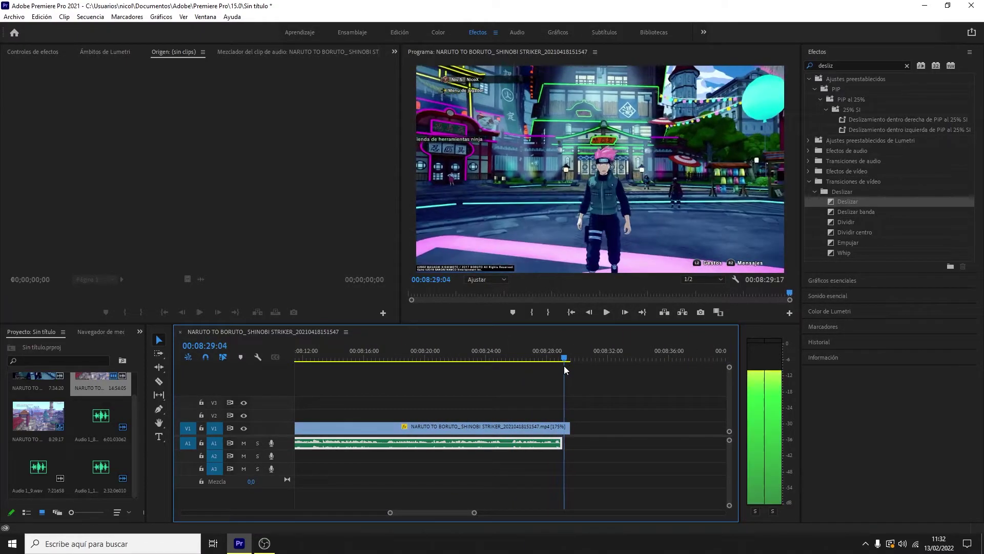
{"action": "left_click_drag", "start_coordinate": [558, 366], "coordinate": [571, 365]}
{"action": "left_click_drag", "start_coordinate": [391, 513], "coordinate": [185, 513]}
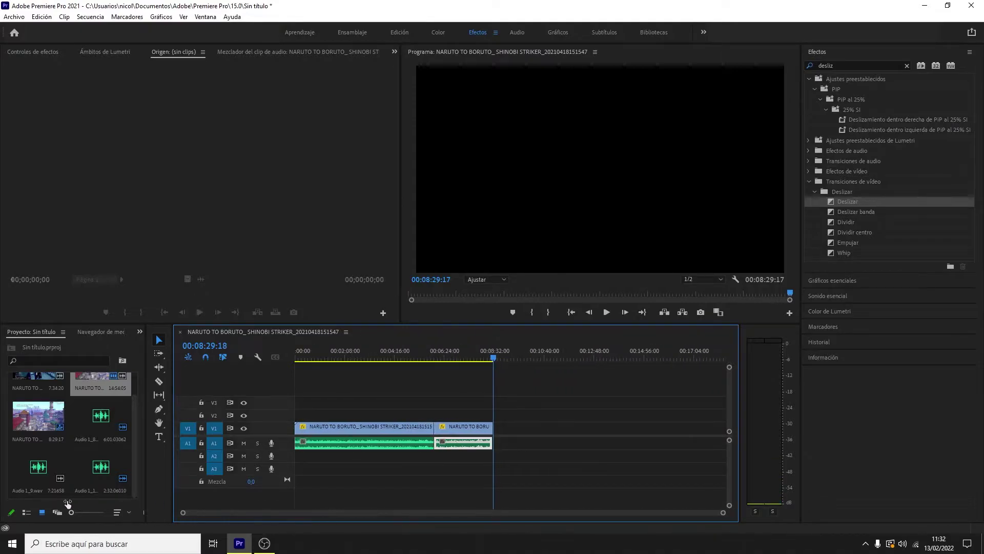
Step: Add a Disolución cruzada, found by searching 'disolu', to the first clip's start and set its duration
{"action": "key", "text": "Home"}
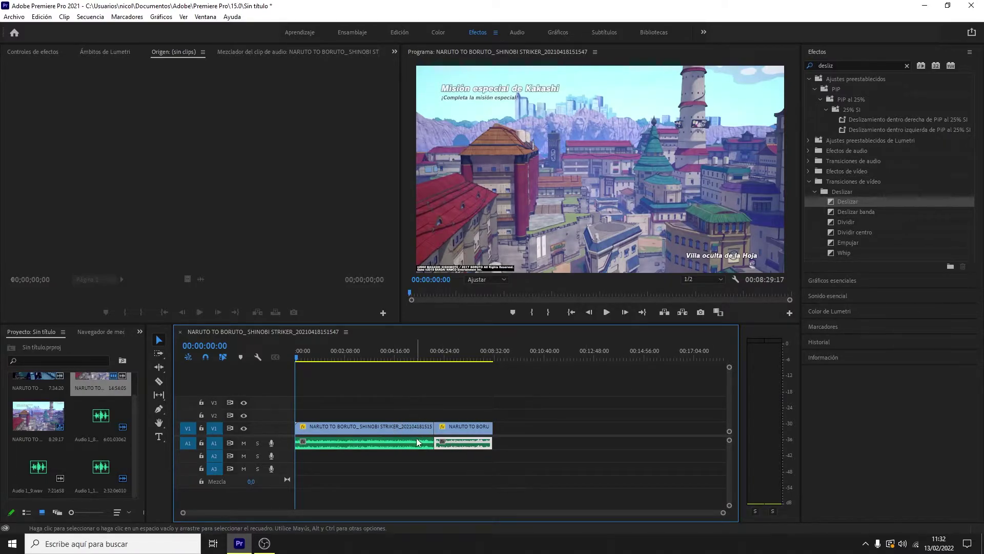
{"action": "left_click_drag", "start_coordinate": [724, 512], "coordinate": [411, 509]}
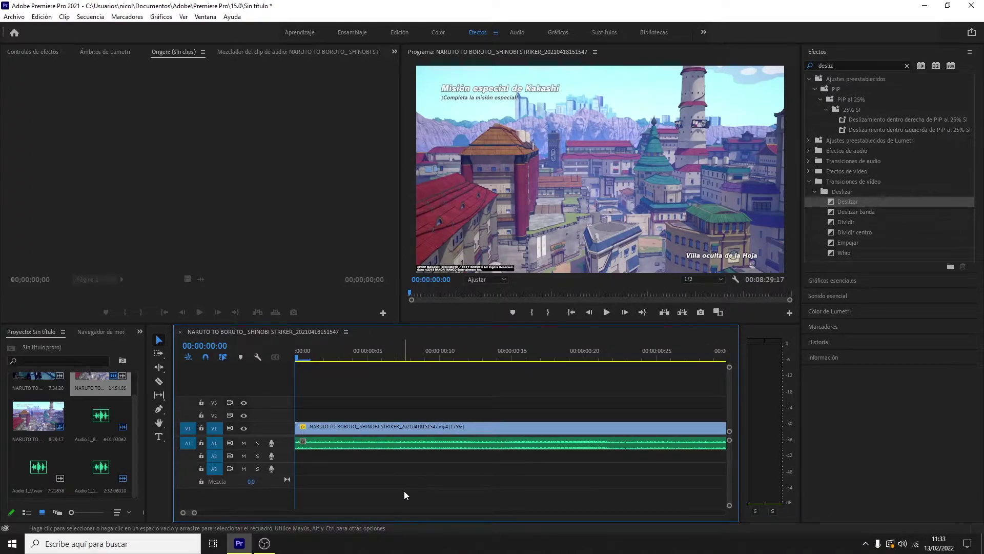
{"action": "left_click", "coordinate": [905, 66]}
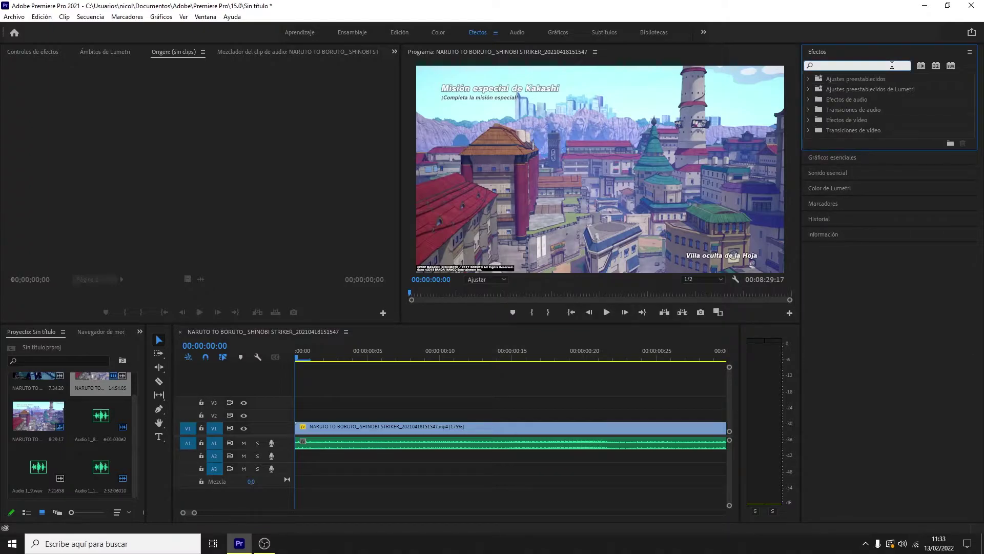
{"action": "type", "text": "disol"}
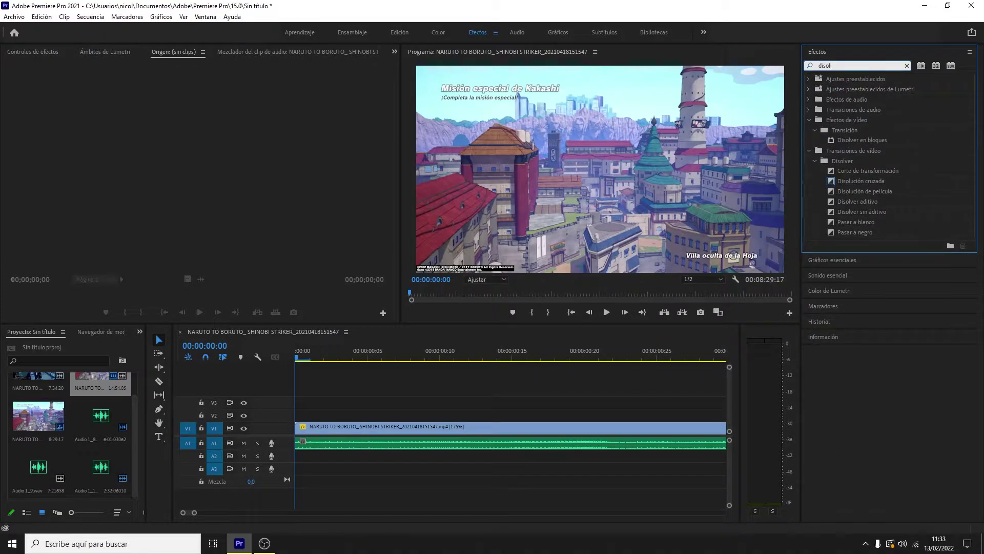
{"action": "type", "text": "u"}
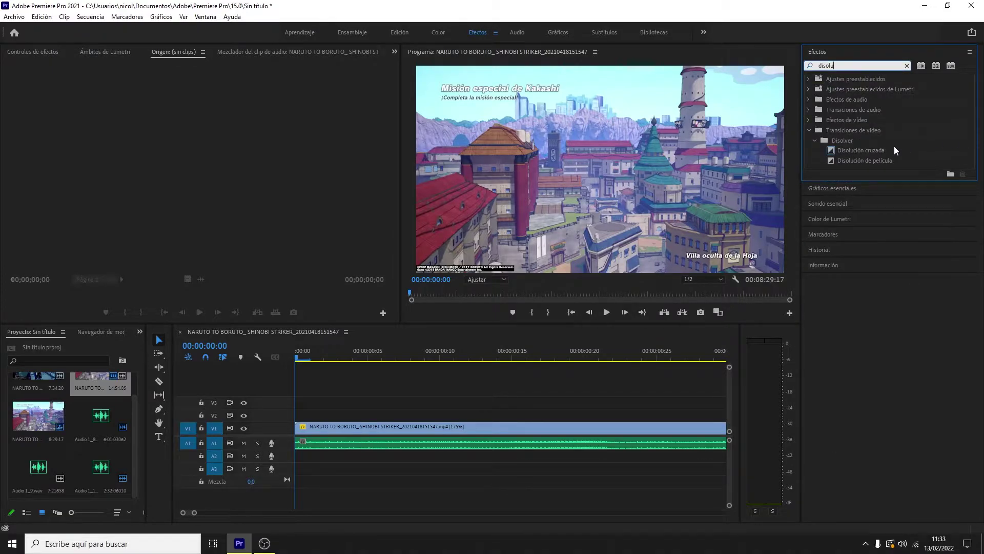
{"action": "left_click_drag", "start_coordinate": [896, 150], "coordinate": [309, 434]}
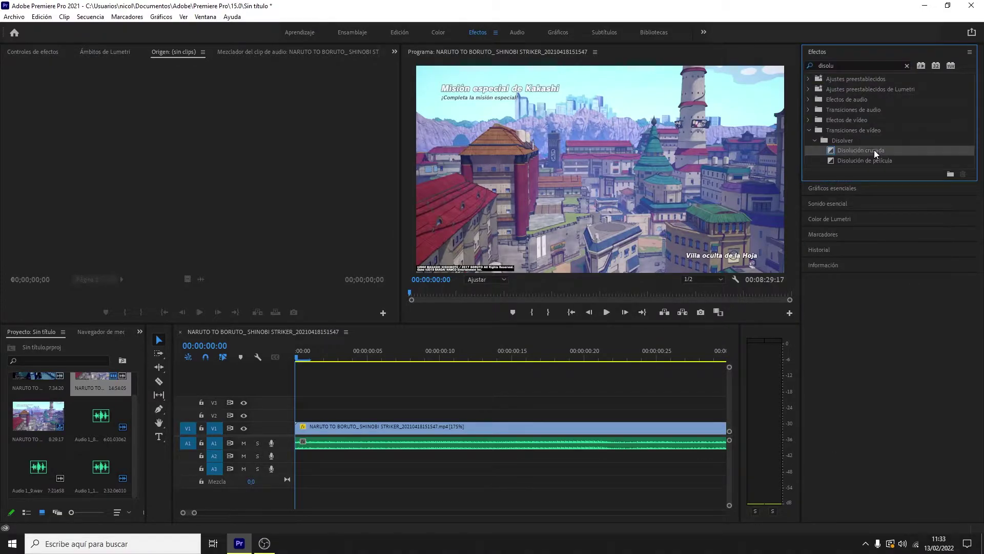
{"action": "double_click", "coordinate": [311, 428]}
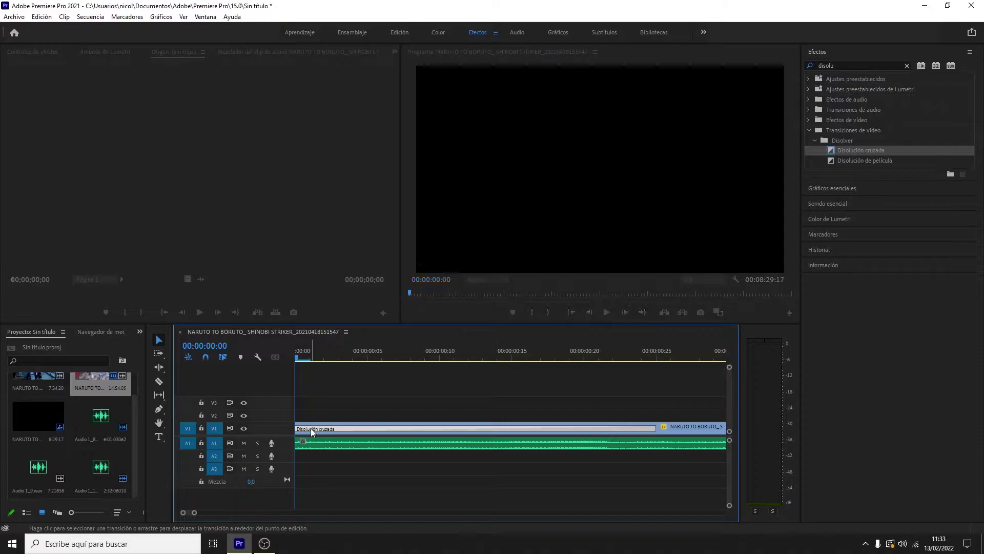
{"action": "left_click", "coordinate": [482, 263]}
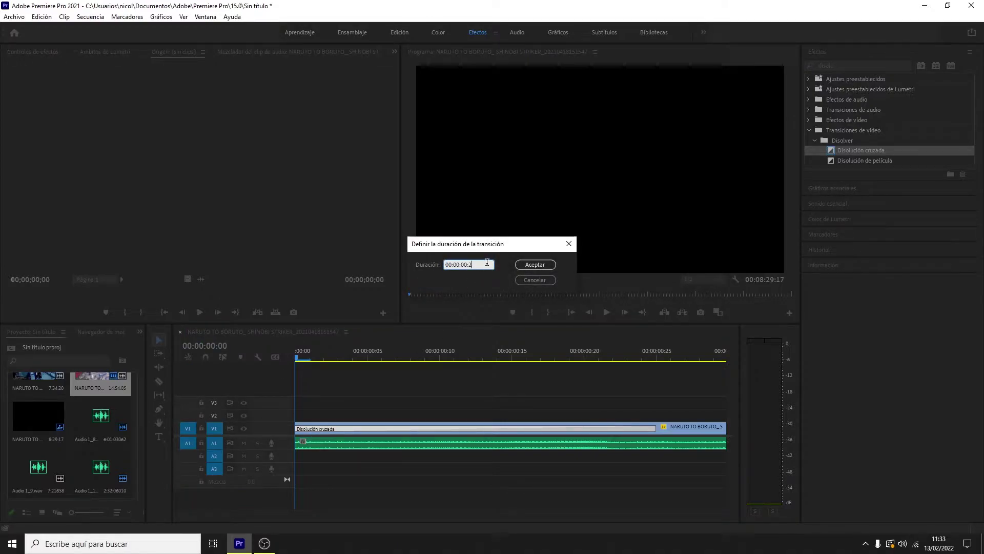
{"action": "key", "text": "Return"}
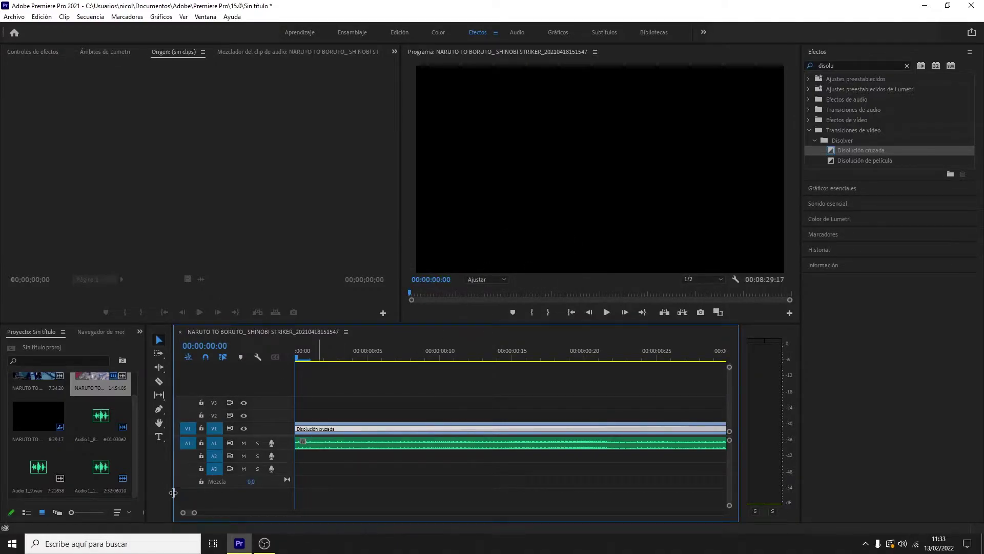
{"action": "left_click_drag", "start_coordinate": [194, 513], "coordinate": [312, 513]}
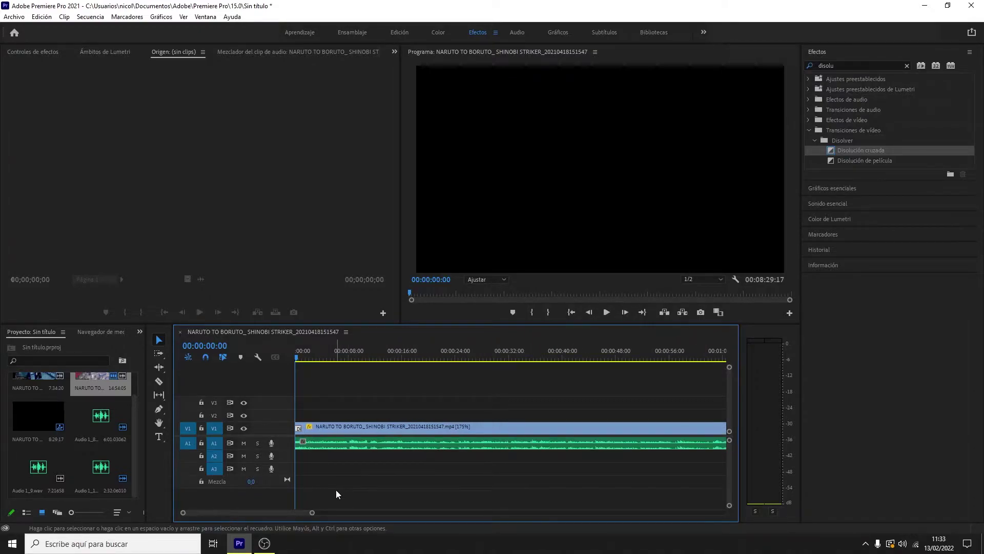
{"action": "key", "text": "space"}
{"action": "key", "text": "space"}
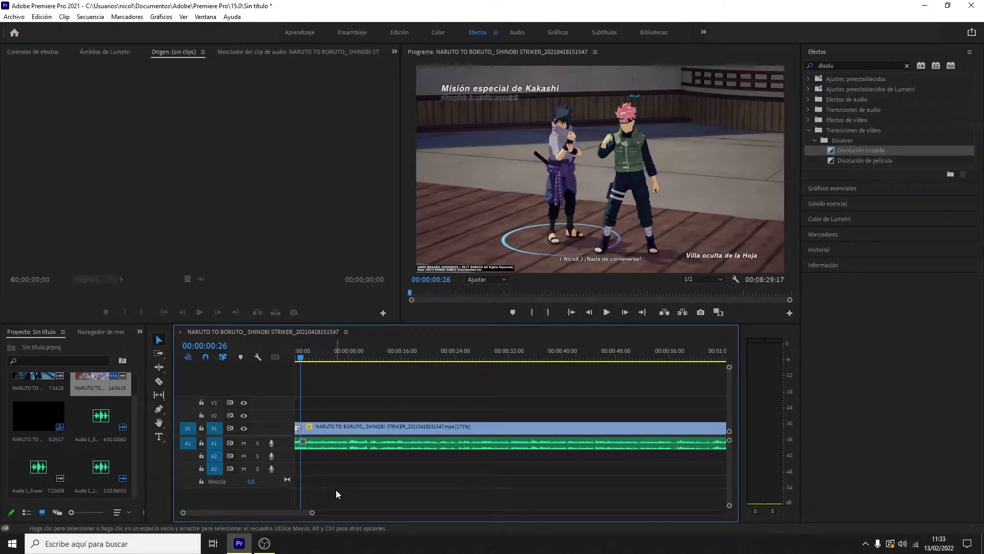
{"action": "key", "text": "j"}
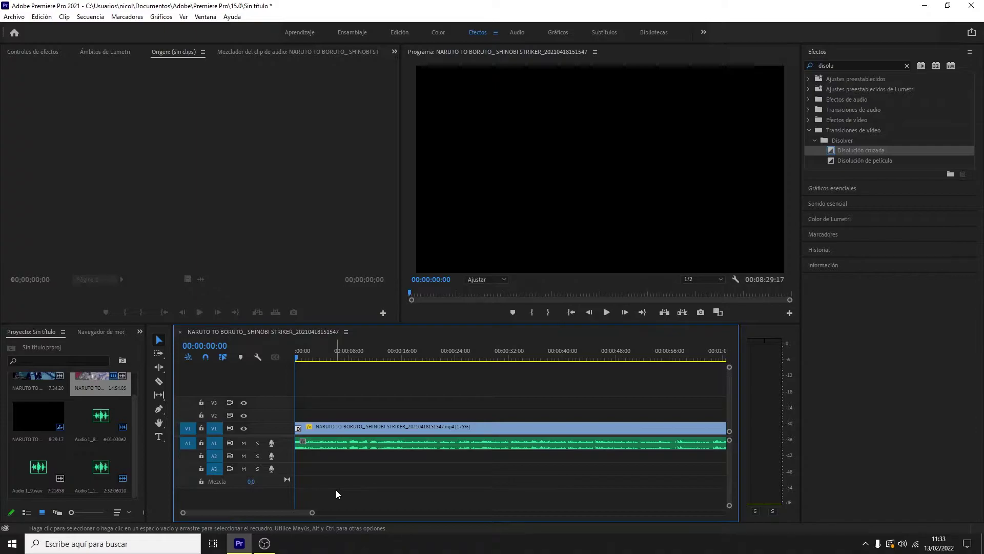
{"action": "key", "text": "l"}
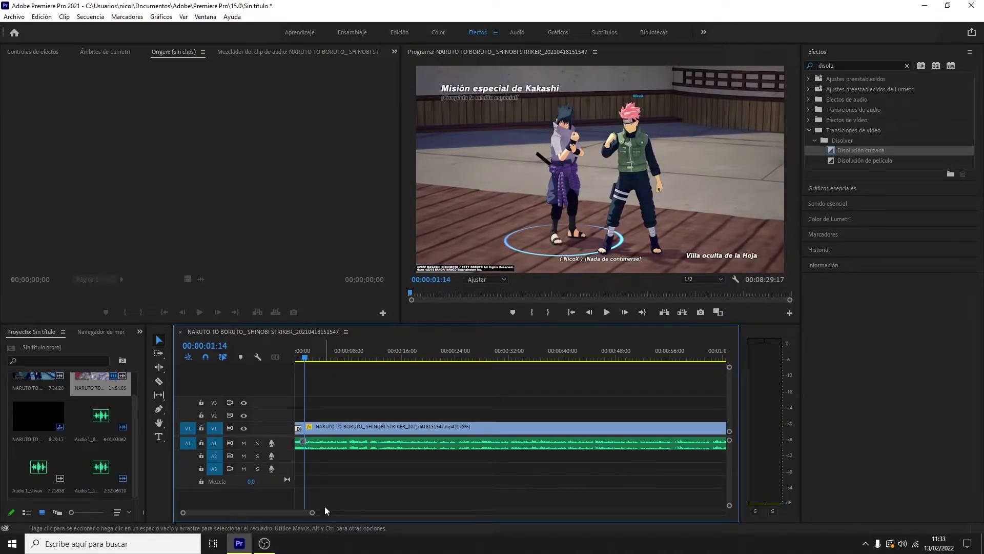
{"action": "left_click_drag", "start_coordinate": [312, 514], "coordinate": [732, 514]}
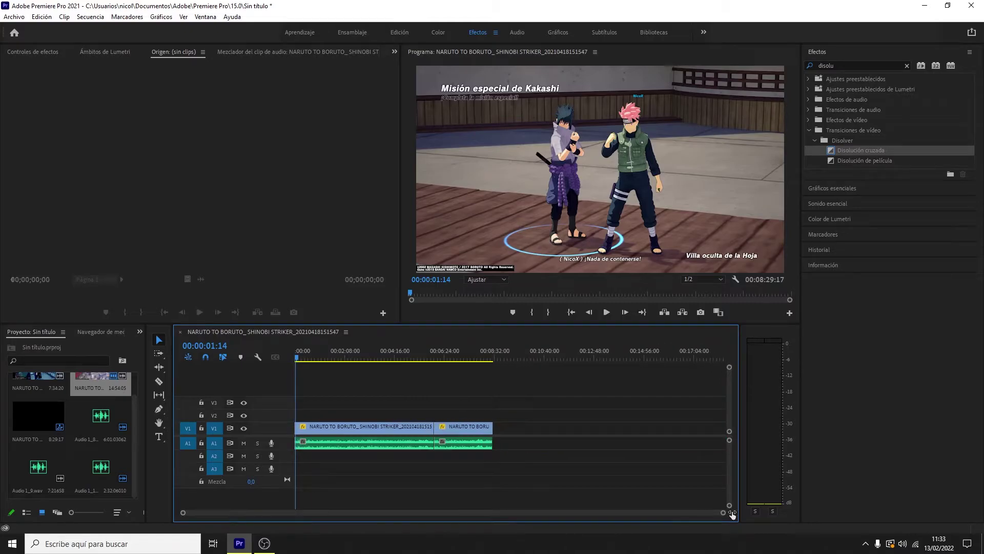
Step: Apply a Disolución cruzada to the end of the gameplay clip
{"action": "left_click_drag", "start_coordinate": [300, 358], "coordinate": [551, 357]}
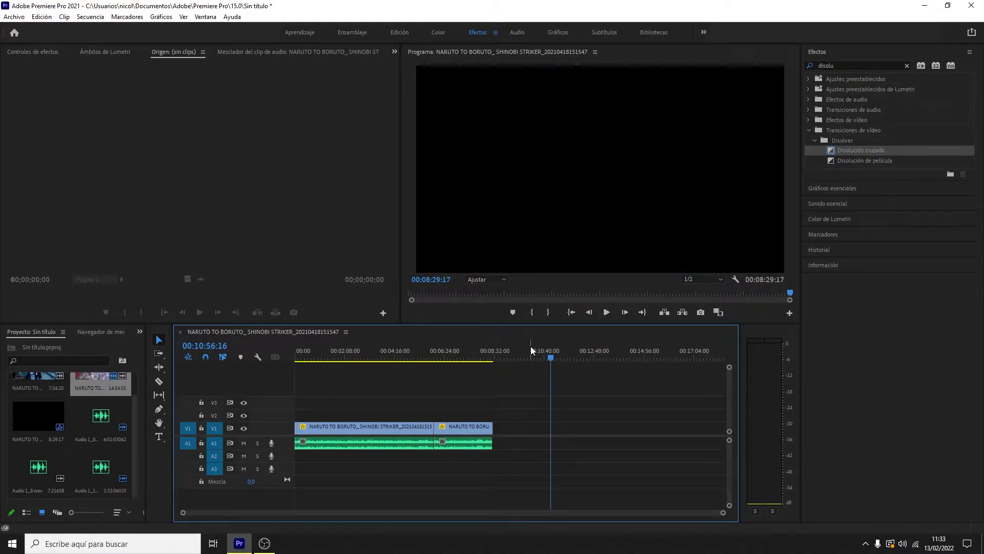
{"action": "left_click_drag", "start_coordinate": [552, 355], "coordinate": [489, 350]}
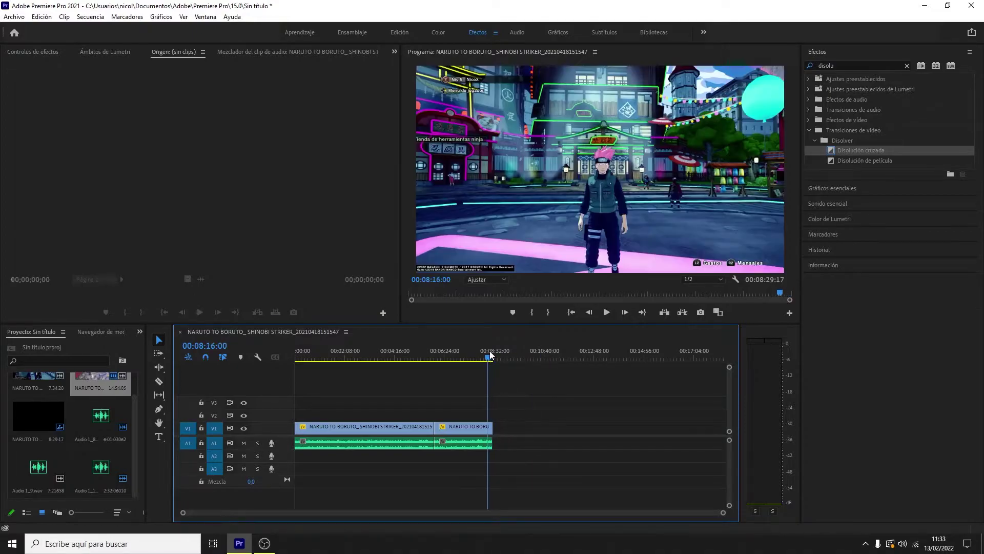
{"action": "left_click_drag", "start_coordinate": [724, 512], "coordinate": [482, 512]}
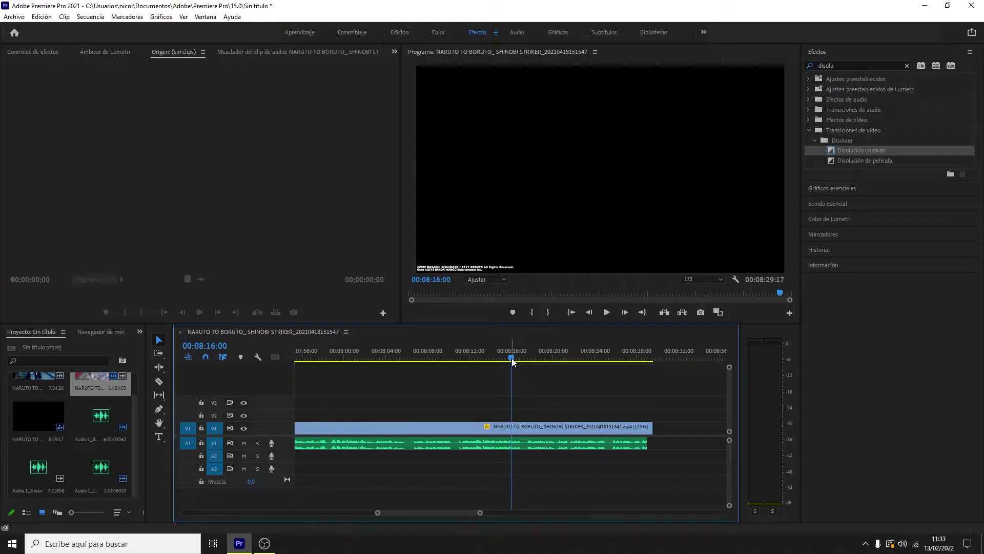
{"action": "left_click_drag", "start_coordinate": [512, 358], "coordinate": [648, 367]}
{"action": "left_click_drag", "start_coordinate": [479, 512], "coordinate": [446, 511]}
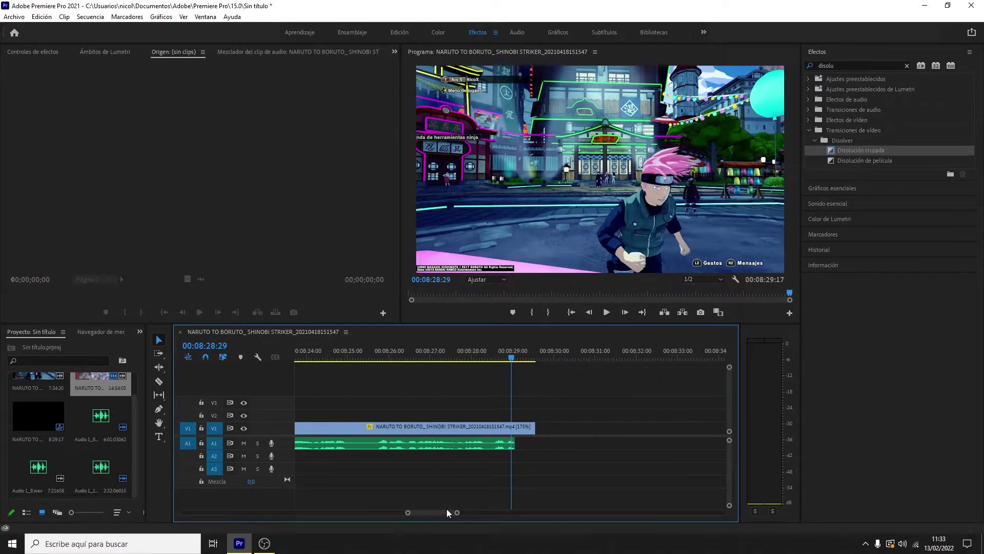
{"action": "mouse_move", "coordinate": [871, 150]}
{"action": "left_mouse_down"}
{"action": "mouse_move", "coordinate": [558, 432]}
{"action": "mouse_move", "coordinate": [536, 431]}
{"action": "left_mouse_up"}
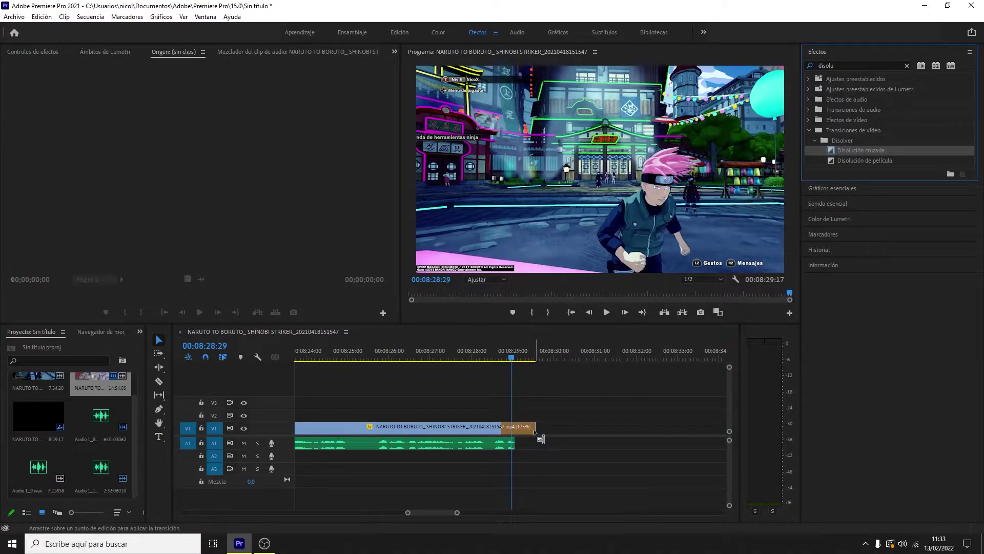
Step: Set the ending dissolve's duration to 30 frames
{"action": "left_click_drag", "start_coordinate": [457, 514], "coordinate": [436, 512]}
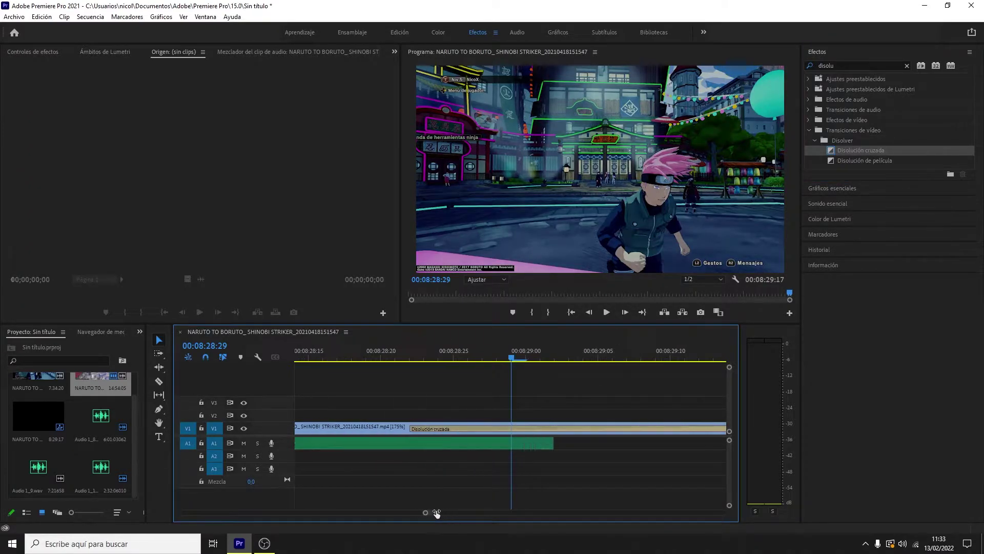
{"action": "double_click", "coordinate": [570, 429]}
{"action": "left_click", "coordinate": [481, 264]}
{"action": "type", "text": "30"}
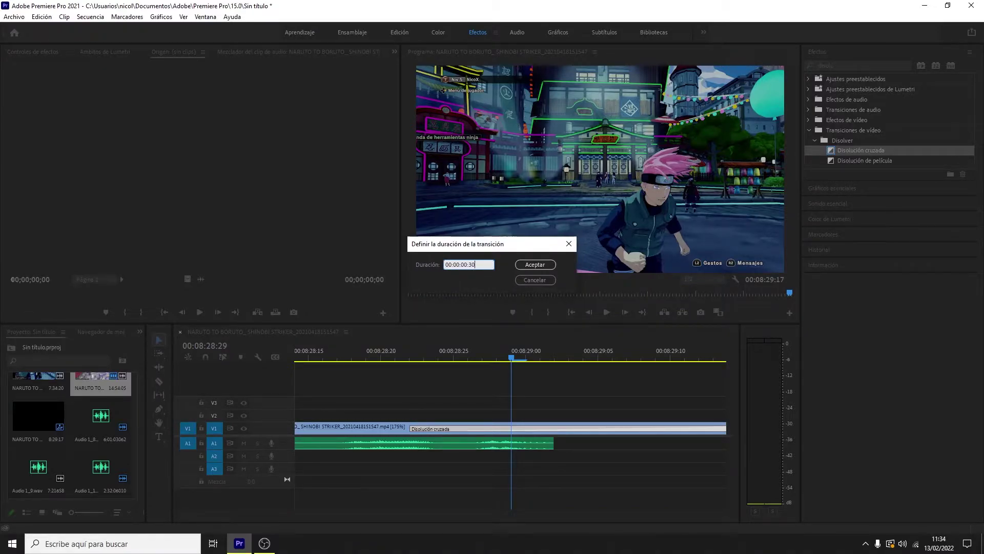
{"action": "key", "text": "Return"}
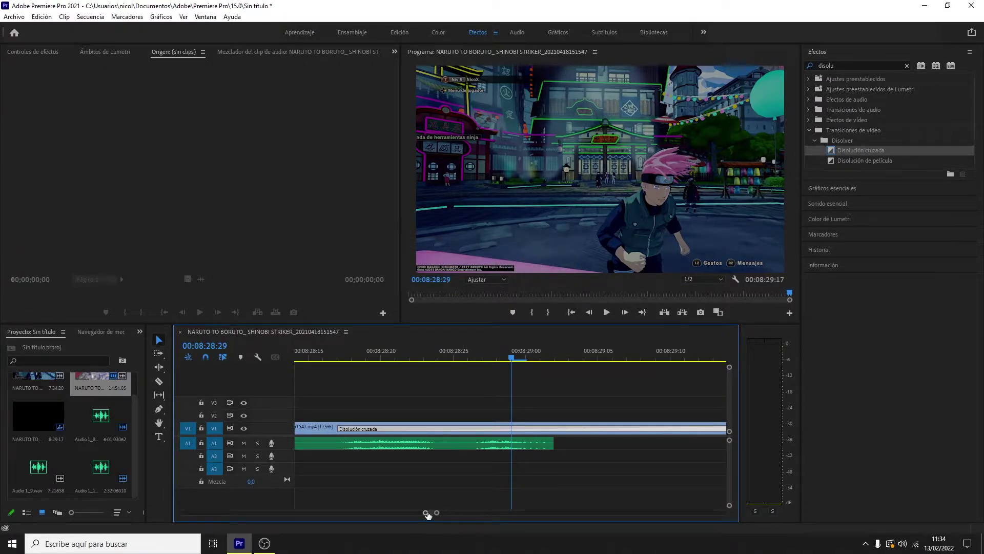
Step: Scrub and play back the ending dissolve from 08:27:15 to preview the fade-out
{"action": "left_click_drag", "start_coordinate": [425, 512], "coordinate": [399, 512]}
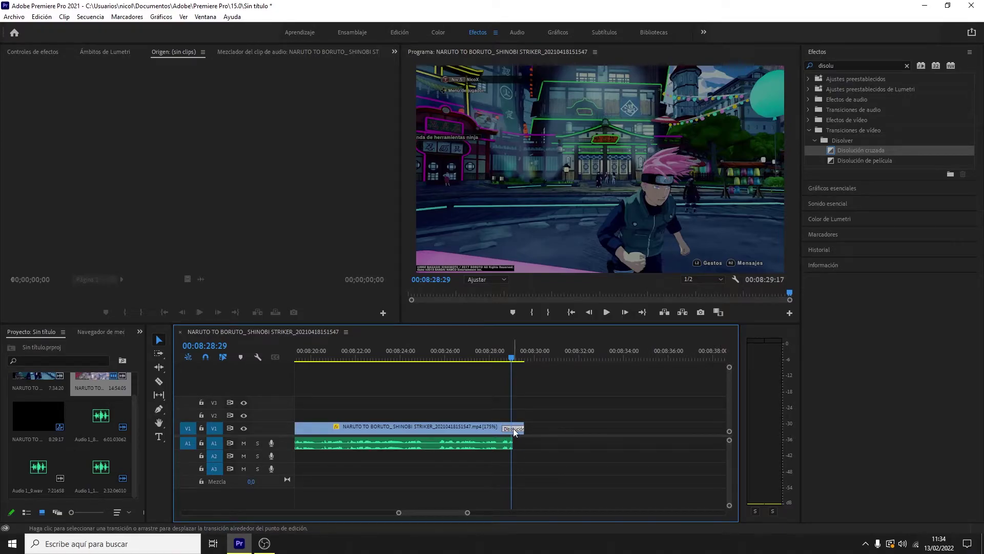
{"action": "left_click_drag", "start_coordinate": [400, 513], "coordinate": [391, 513]}
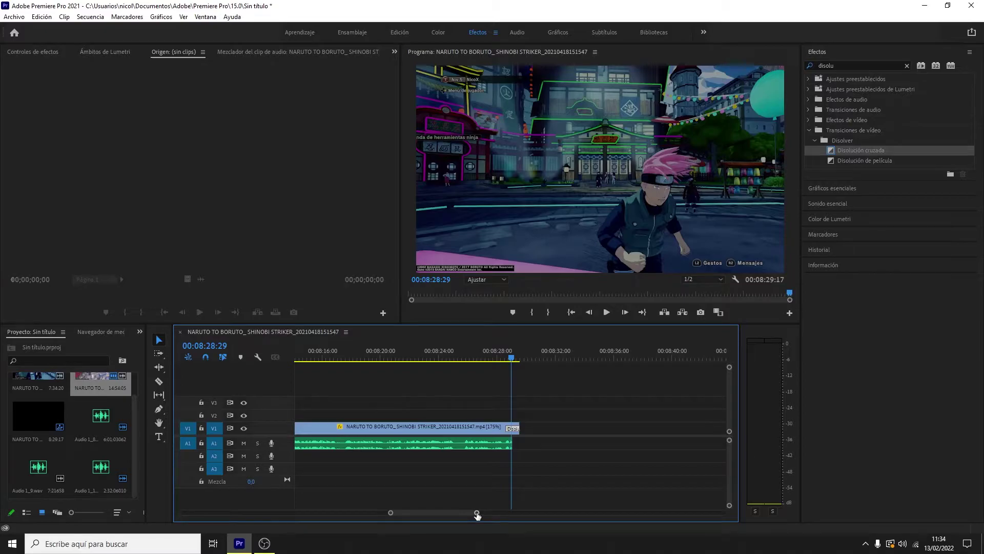
{"action": "left_click_drag", "start_coordinate": [477, 513], "coordinate": [467, 513]}
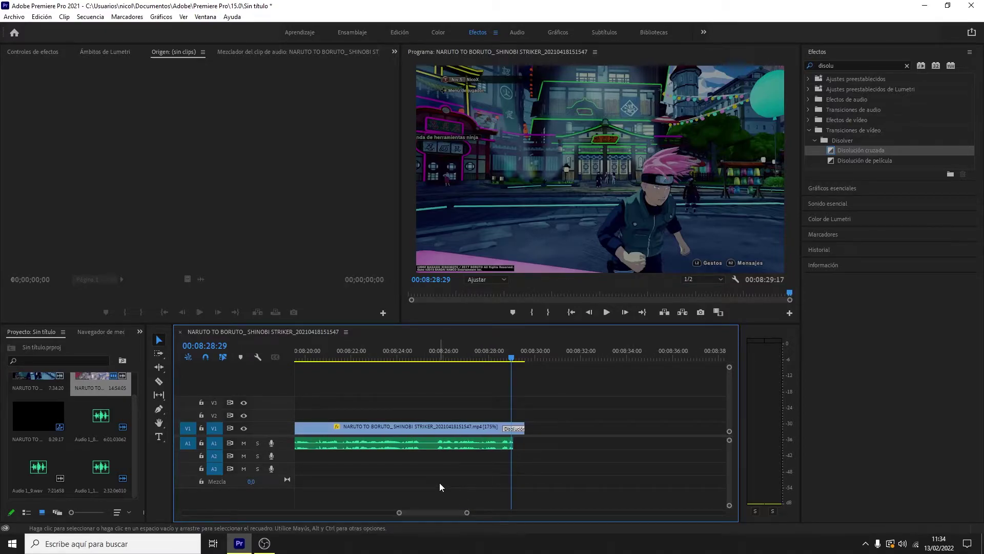
{"action": "left_click", "coordinate": [502, 359]}
{"action": "left_click_drag", "start_coordinate": [502, 360], "coordinate": [533, 358]}
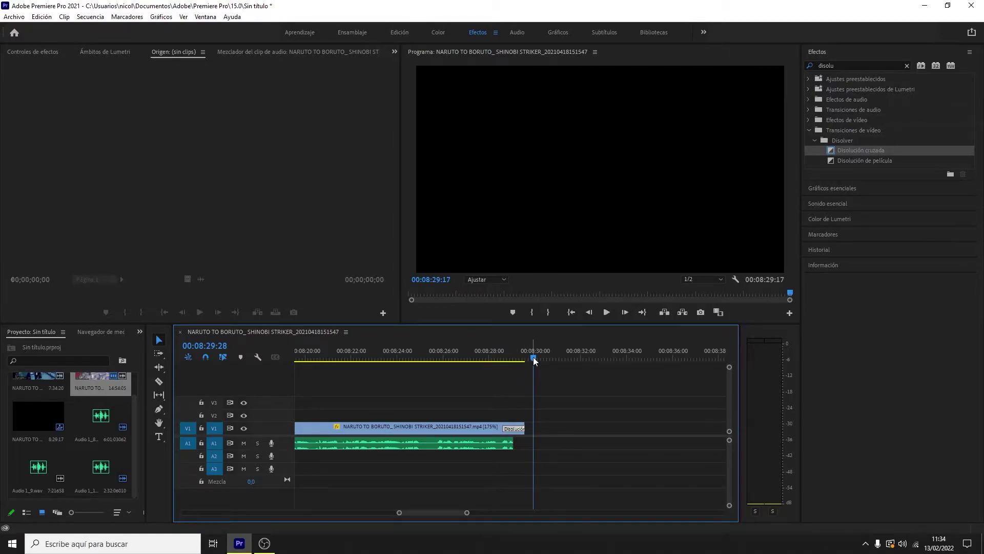
{"action": "left_click_drag", "start_coordinate": [533, 360], "coordinate": [536, 357]}
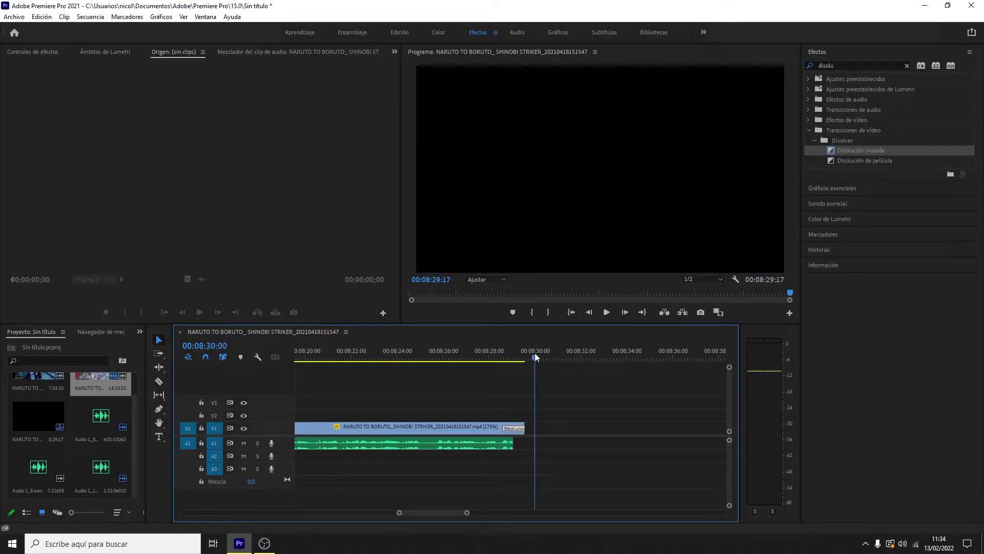
{"action": "left_click", "coordinate": [498, 355]}
{"action": "key", "text": "space"}
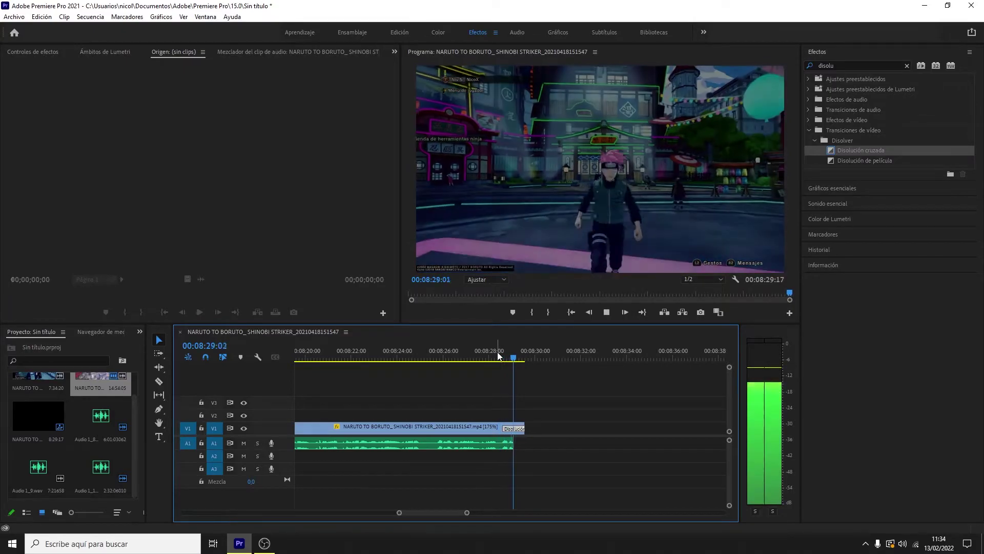
{"action": "left_click_drag", "start_coordinate": [497, 355], "coordinate": [479, 354]}
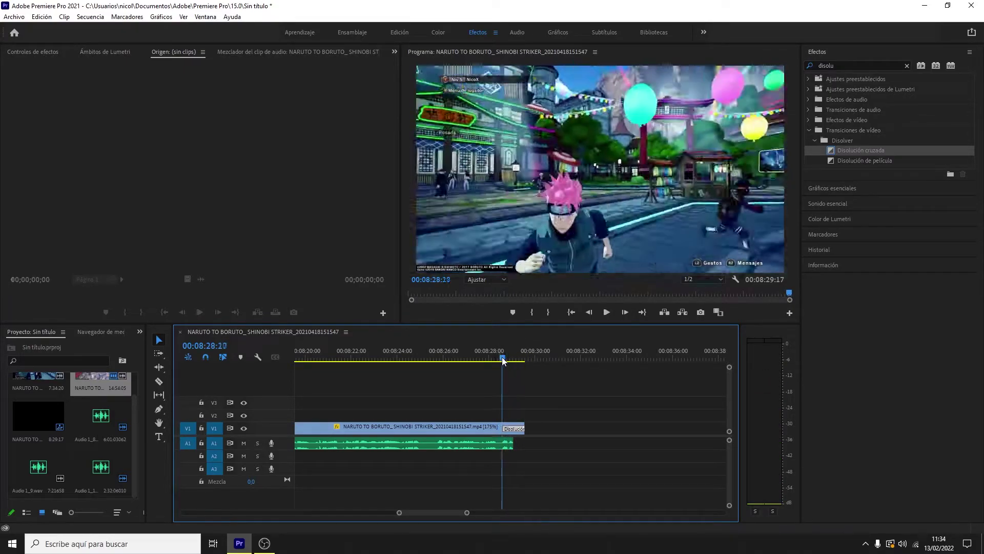
{"action": "key", "text": "space"}
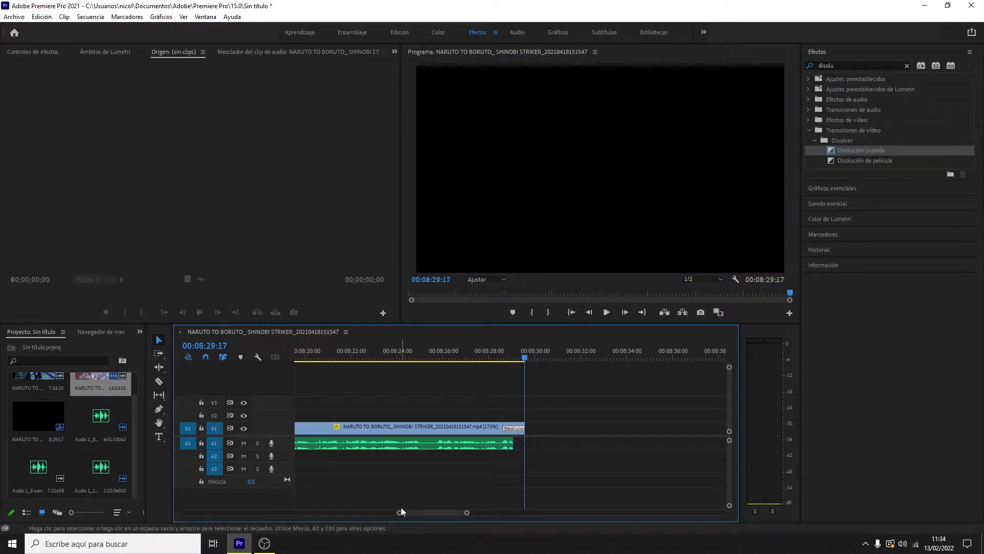
{"action": "left_click_drag", "start_coordinate": [400, 511], "coordinate": [154, 515]}
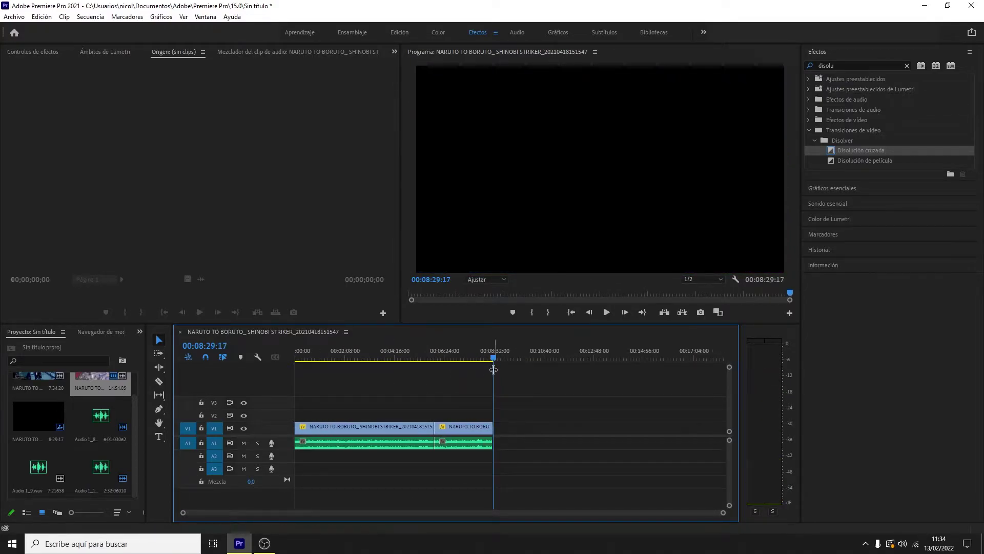
{"action": "left_click_drag", "start_coordinate": [495, 360], "coordinate": [432, 353]}
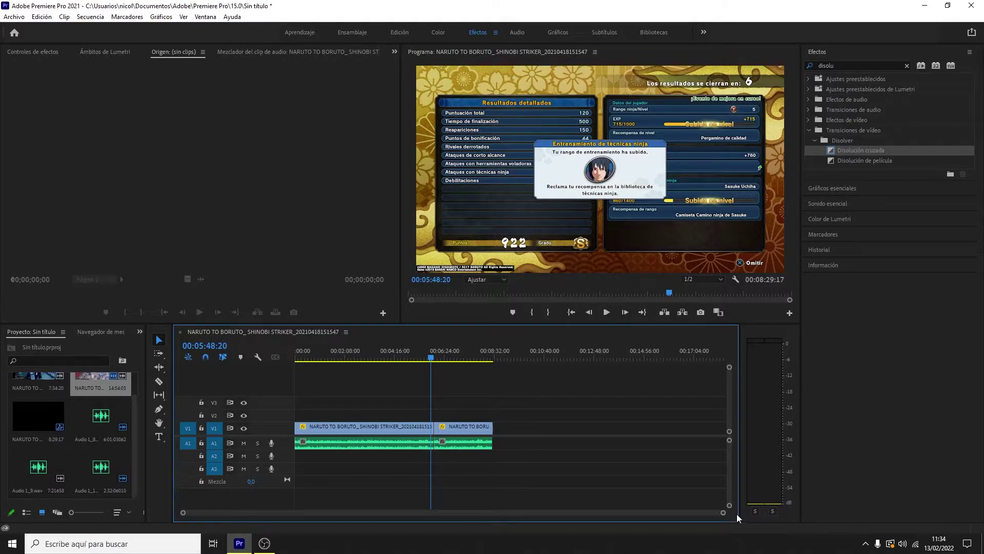
{"action": "mouse_move", "coordinate": [723, 514]}
{"action": "left_mouse_down"}
{"action": "mouse_move", "coordinate": [527, 516]}
{"action": "mouse_move", "coordinate": [617, 505]}
{"action": "left_mouse_up"}
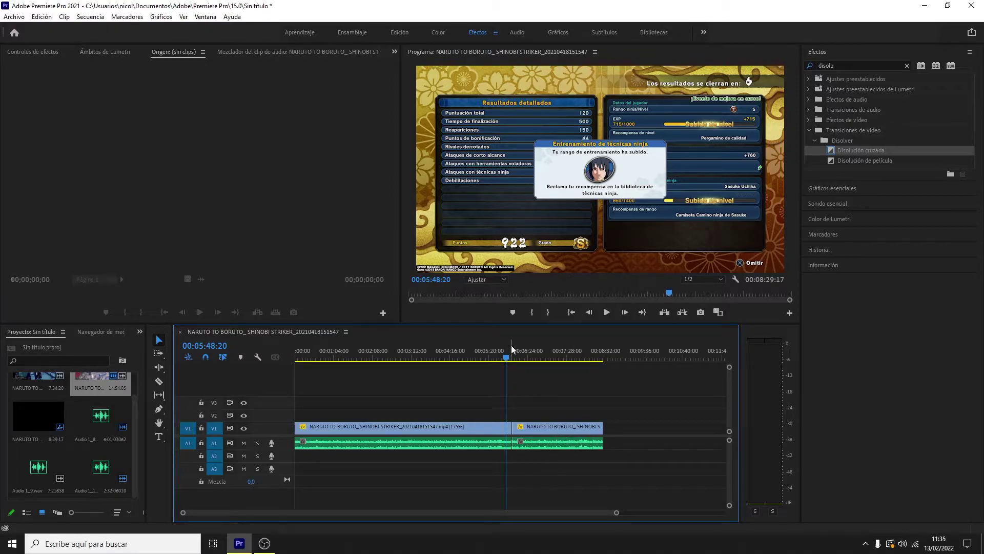
{"action": "left_click_drag", "start_coordinate": [506, 357], "coordinate": [513, 358]}
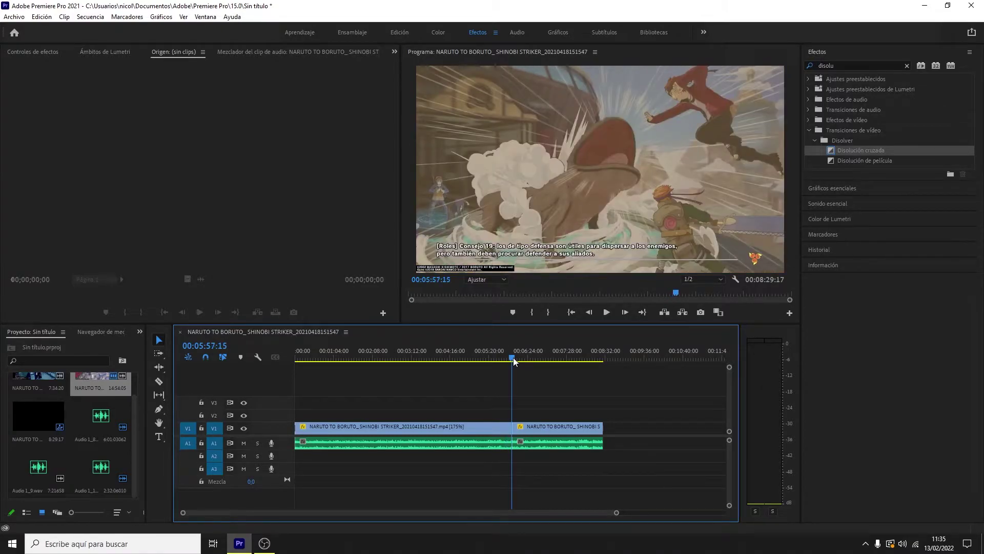
{"action": "mouse_move", "coordinate": [617, 512]}
{"action": "left_mouse_down"}
{"action": "mouse_move", "coordinate": [448, 510]}
{"action": "mouse_move", "coordinate": [572, 488]}
{"action": "left_mouse_up"}
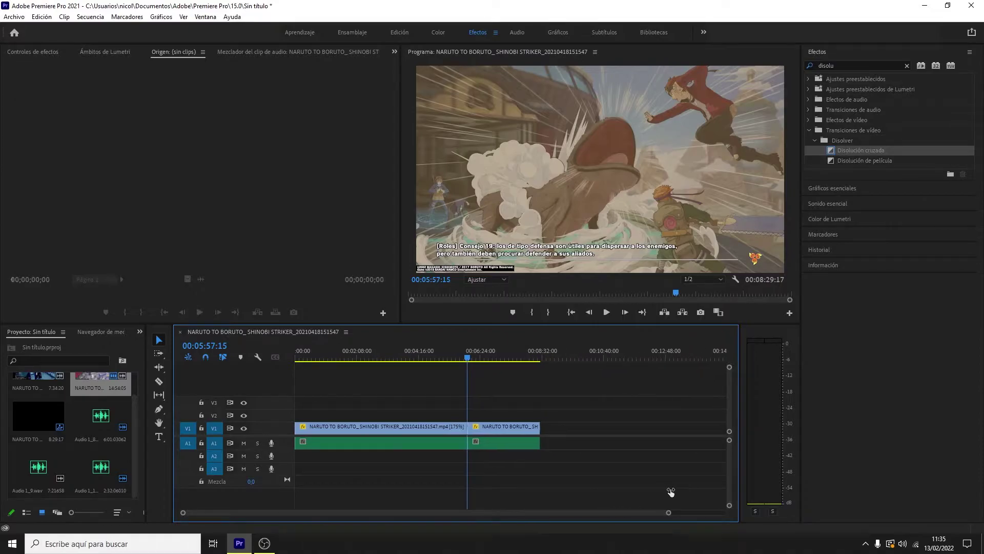
{"action": "left_click_drag", "start_coordinate": [571, 488], "coordinate": [458, 414]}
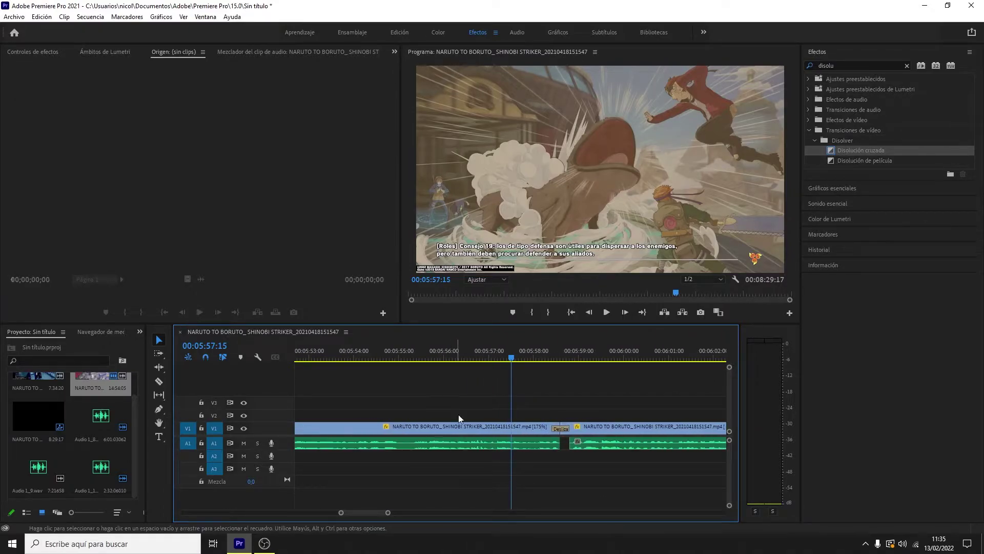
{"action": "left_click_drag", "start_coordinate": [509, 356], "coordinate": [583, 367]}
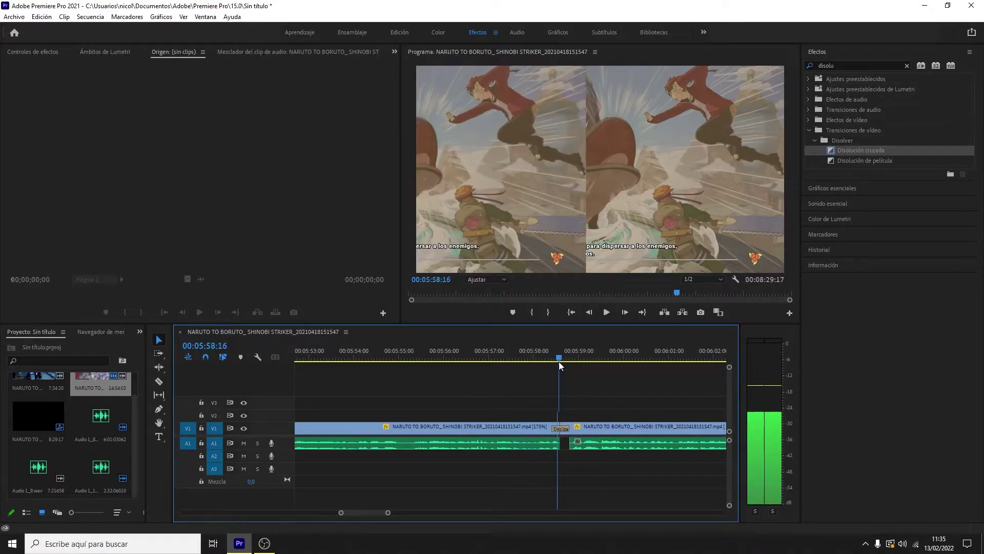
{"action": "left_click_drag", "start_coordinate": [583, 367], "coordinate": [829, 360]}
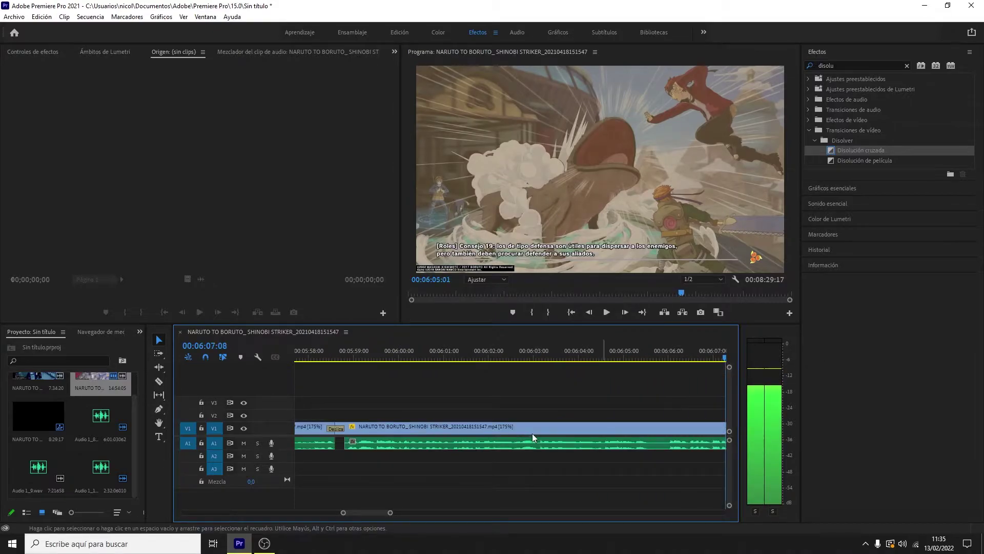
{"action": "left_click_drag", "start_coordinate": [391, 512], "coordinate": [488, 512]}
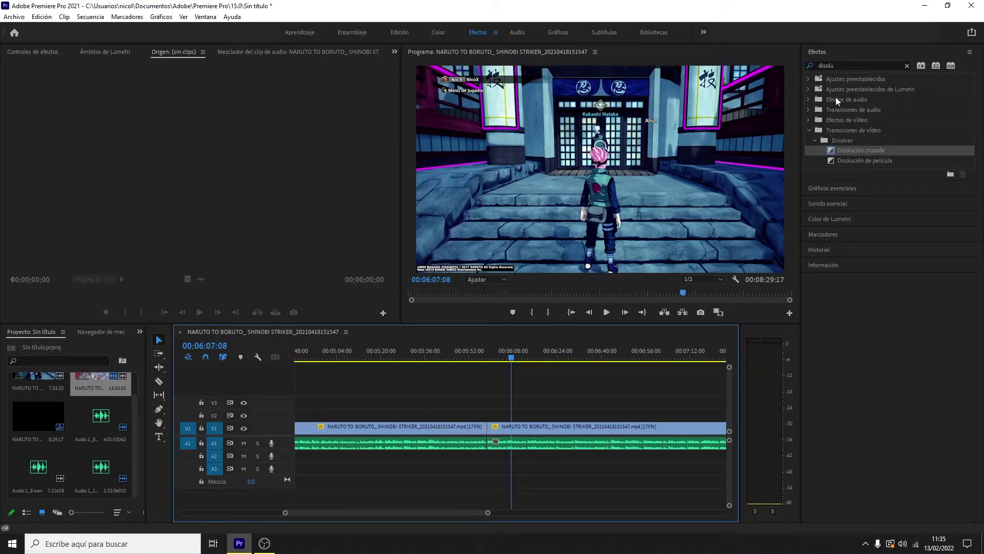
{"action": "left_click_drag", "start_coordinate": [488, 512], "coordinate": [712, 512]}
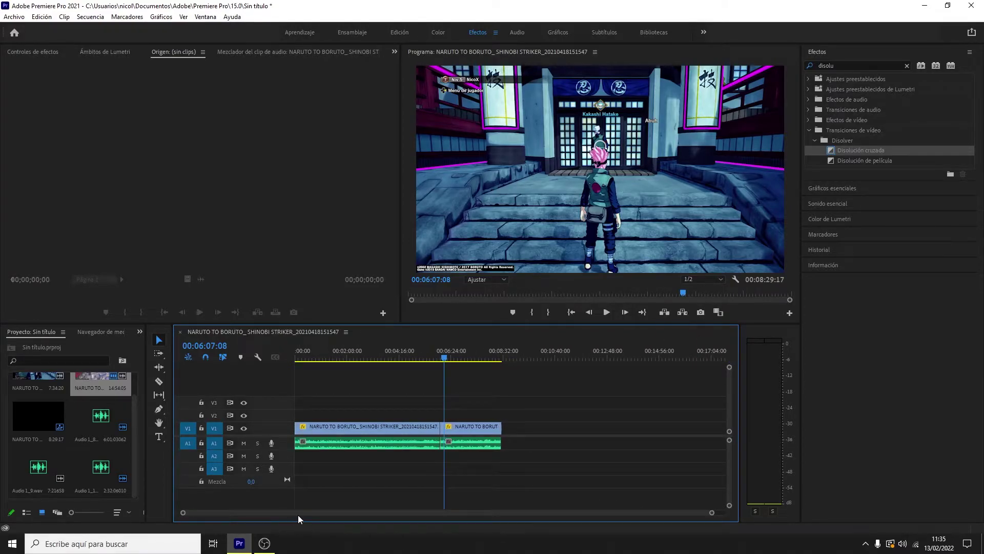
Step: Set the first A1 audio clip's gain to 4 dB and play it back
{"action": "key", "text": "Home"}
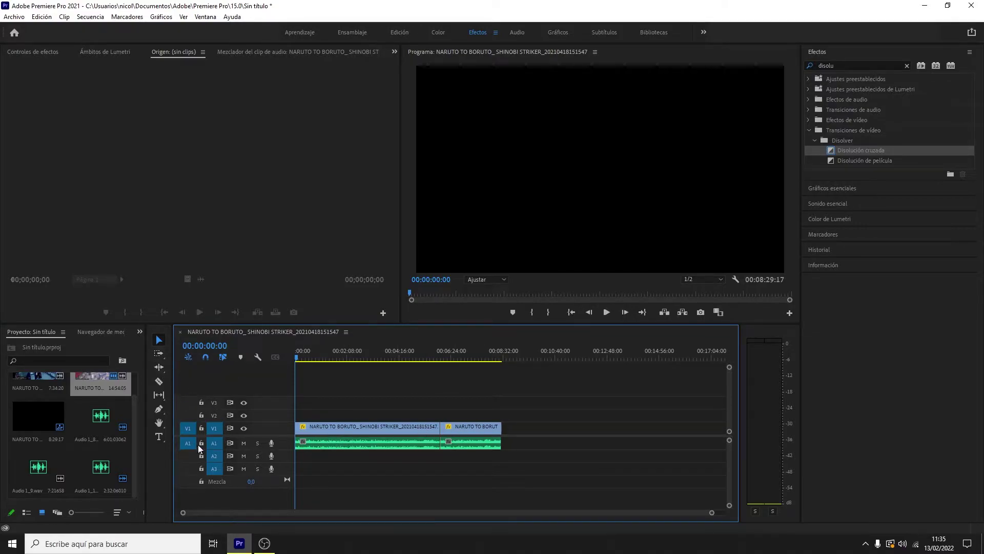
{"action": "left_click", "coordinate": [134, 429]}
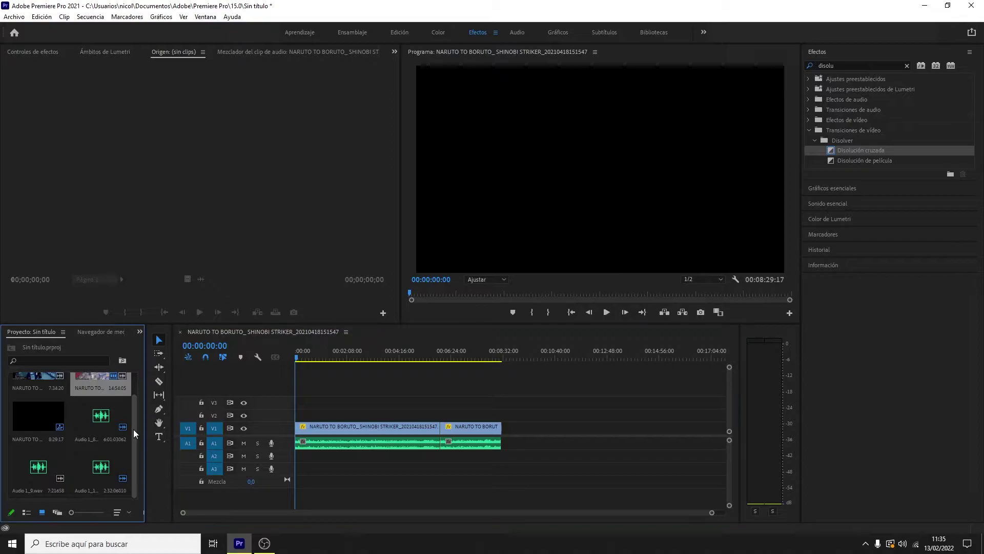
{"action": "left_click", "coordinate": [353, 445]}
{"action": "right_click", "coordinate": [409, 444]}
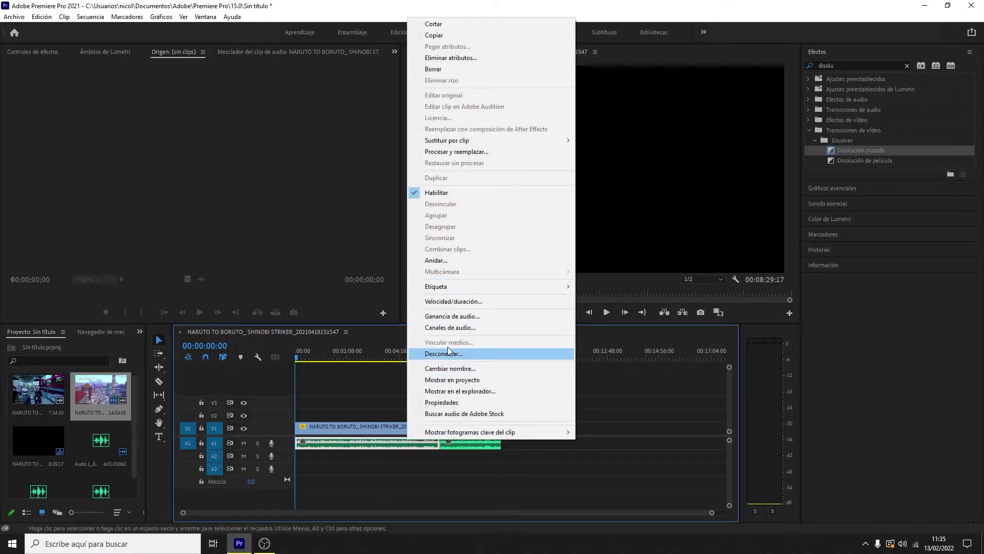
{"action": "left_click", "coordinate": [426, 316]}
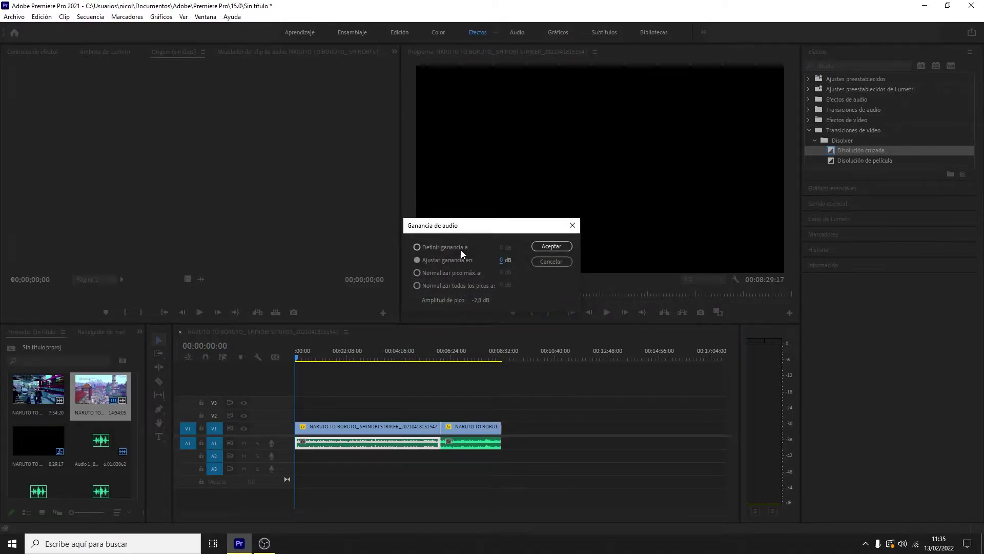
{"action": "left_click", "coordinate": [468, 247]}
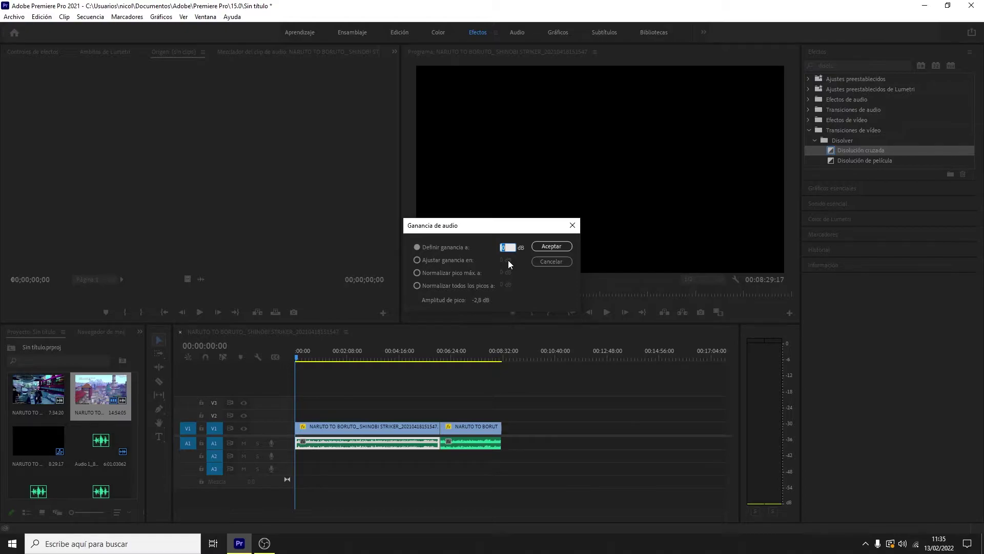
{"action": "left_click", "coordinate": [501, 244]}
{"action": "type", "text": "4"}
{"action": "key", "text": "Return"}
{"action": "key", "text": "space"}
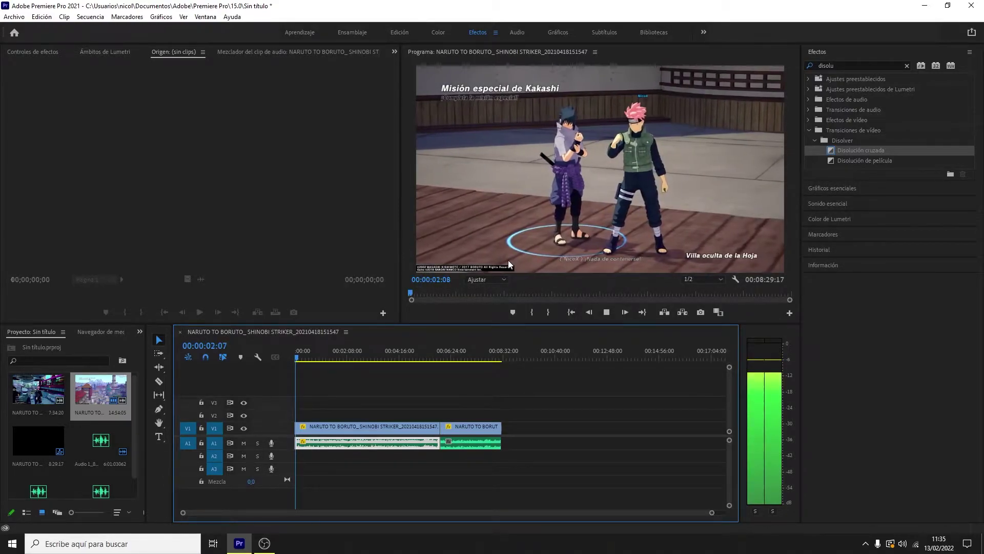
{"action": "key", "text": "space"}
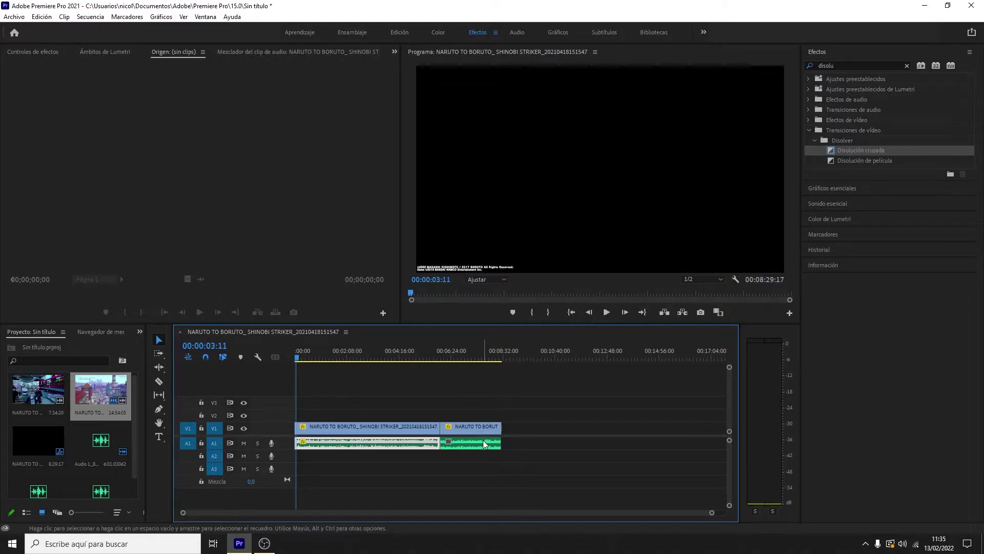
Step: Set the second A1 audio clip's gain to 4 dB as well
{"action": "right_click", "coordinate": [483, 444]}
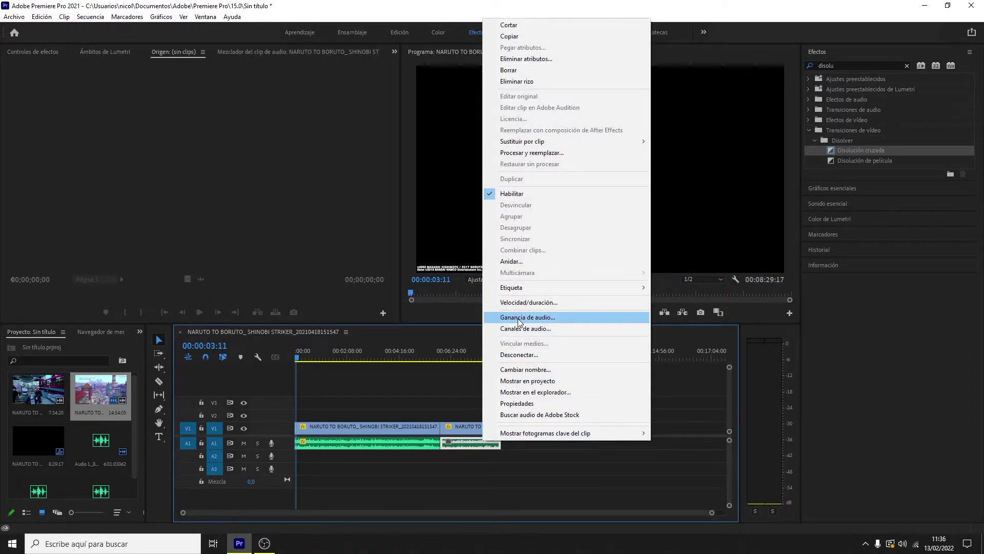
{"action": "left_click", "coordinate": [518, 317]}
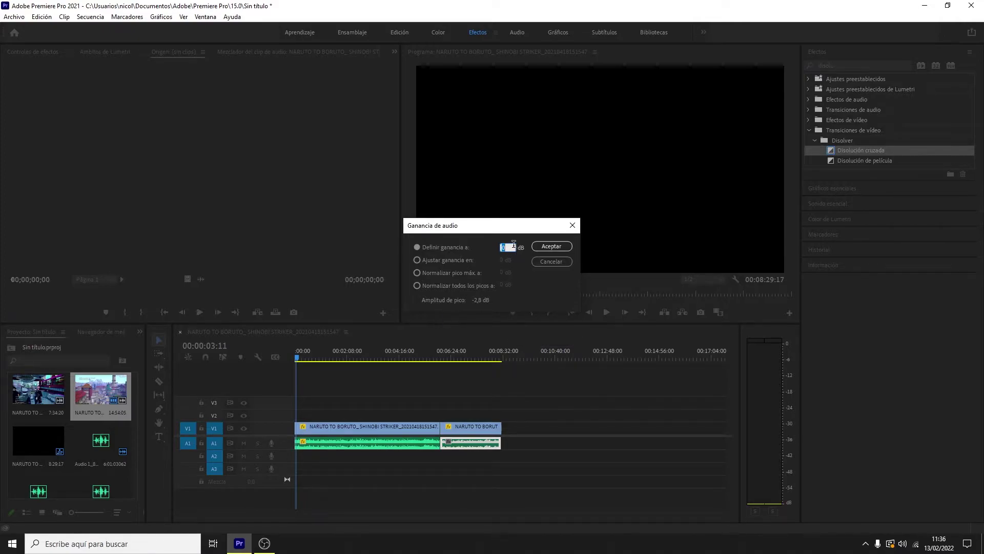
{"action": "type", "text": "4"}
{"action": "key", "text": "Return"}
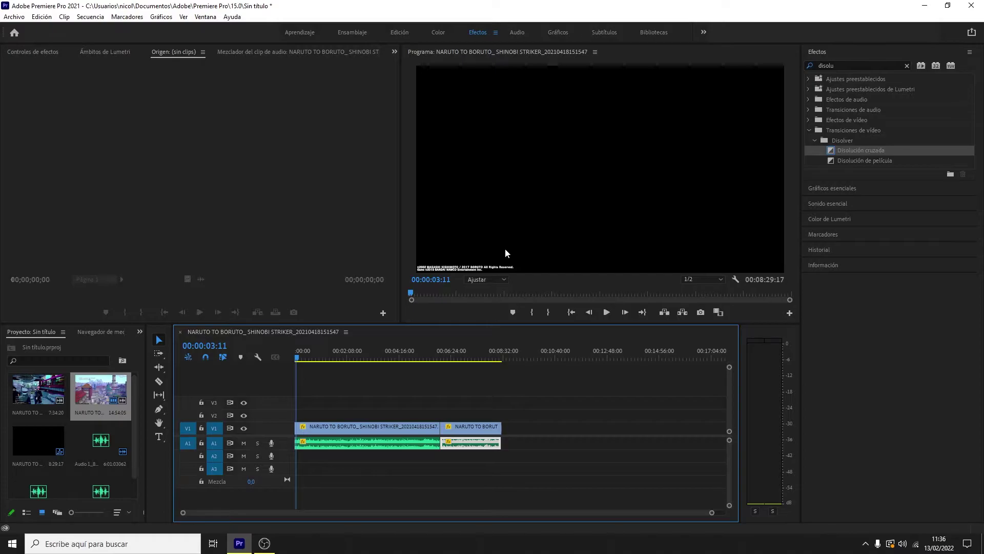
Step: Select the first gameplay audio clip and zoom the timeline in on both clips
{"action": "mouse_move", "coordinate": [712, 512]}
{"action": "left_mouse_down"}
{"action": "mouse_move", "coordinate": [687, 515]}
{"action": "mouse_move", "coordinate": [834, 472]}
{"action": "left_mouse_up"}
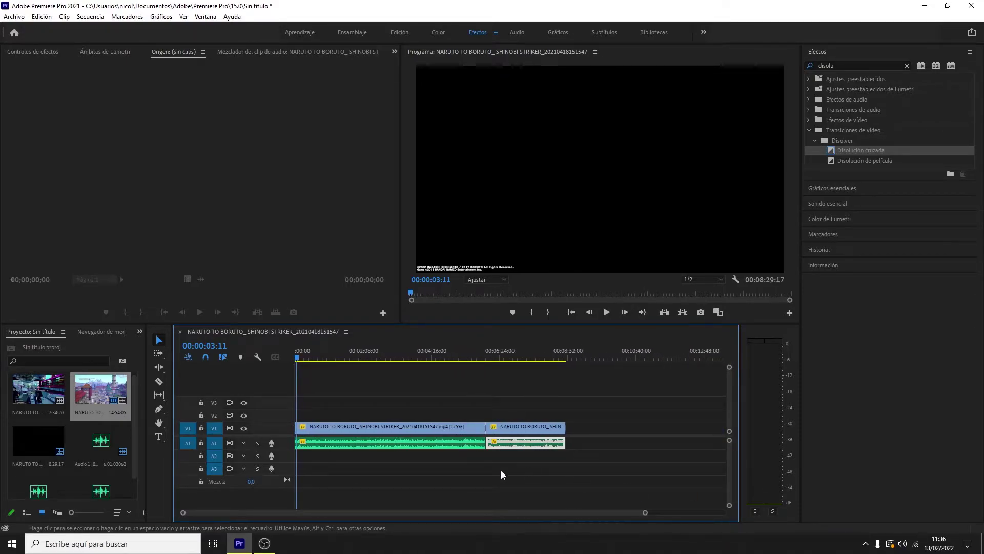
{"action": "left_click", "coordinate": [449, 442]}
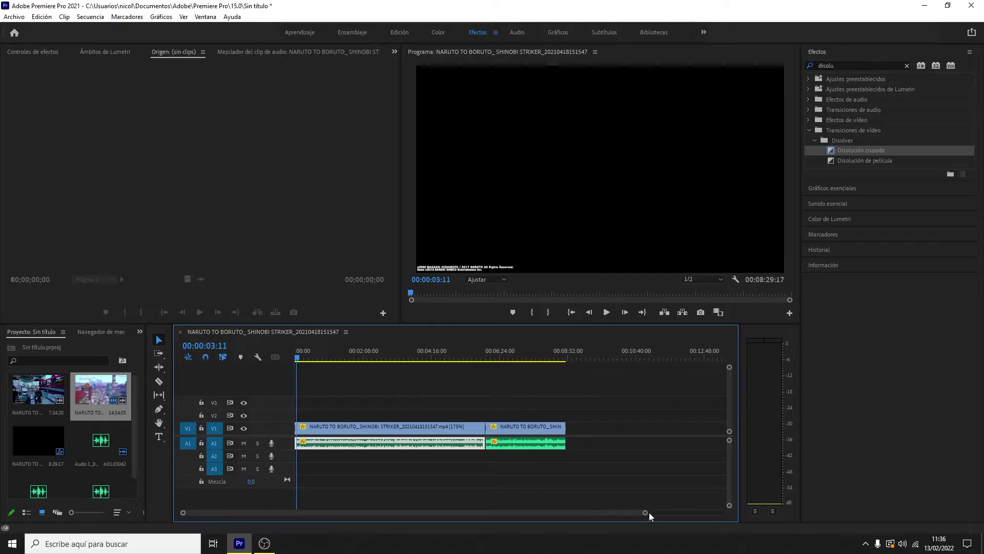
{"action": "mouse_move", "coordinate": [645, 512]}
{"action": "left_mouse_down"}
{"action": "mouse_move", "coordinate": [487, 510]}
{"action": "mouse_move", "coordinate": [830, 496]}
{"action": "left_mouse_up"}
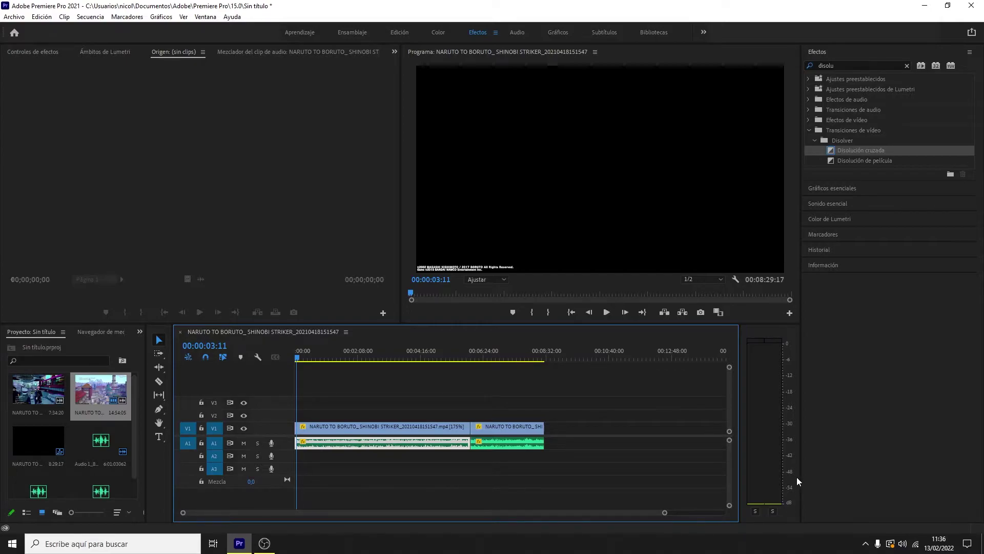
{"action": "mouse_move", "coordinate": [665, 512]}
{"action": "left_mouse_down"}
{"action": "mouse_move", "coordinate": [582, 502]}
{"action": "mouse_move", "coordinate": [699, 486]}
{"action": "left_mouse_up"}
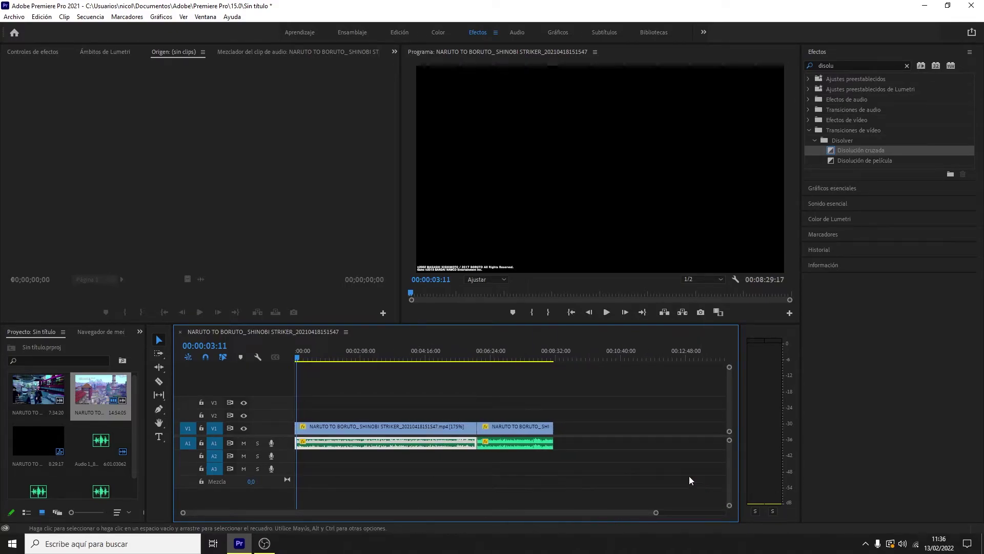
{"action": "left_click", "coordinate": [14, 17]}
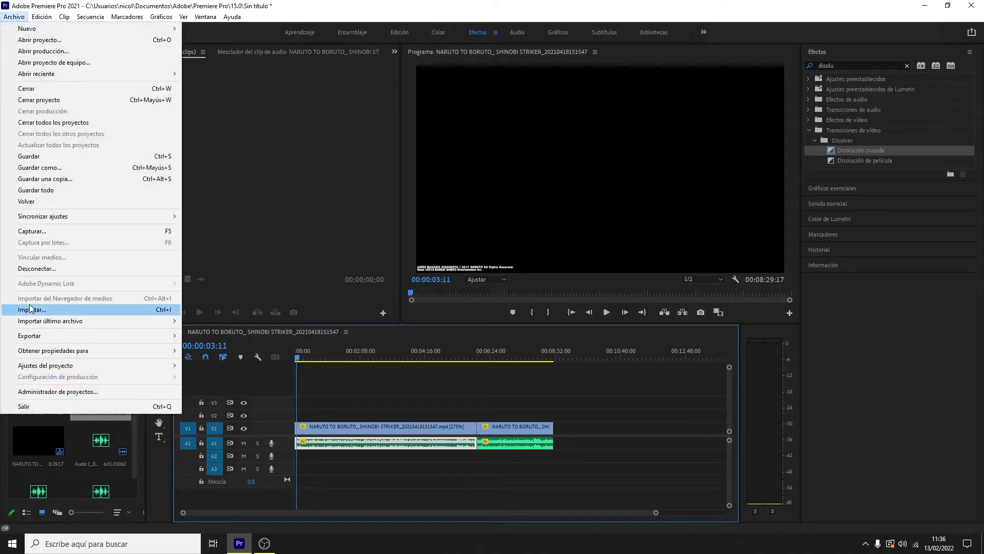
{"action": "left_click", "coordinate": [30, 309]}
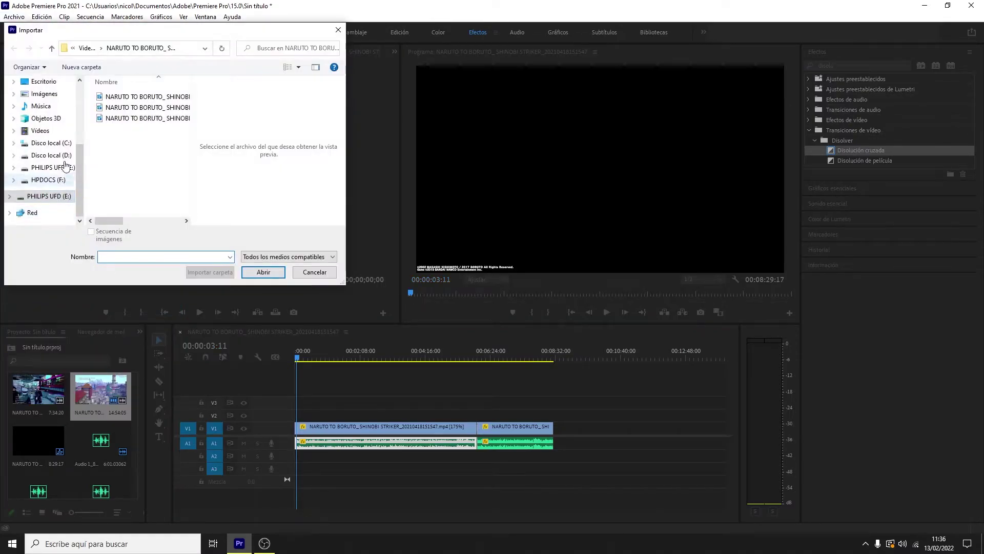
{"action": "left_click", "coordinate": [62, 167]}
{"action": "left_click", "coordinate": [57, 178]}
{"action": "left_click", "coordinate": [54, 168]}
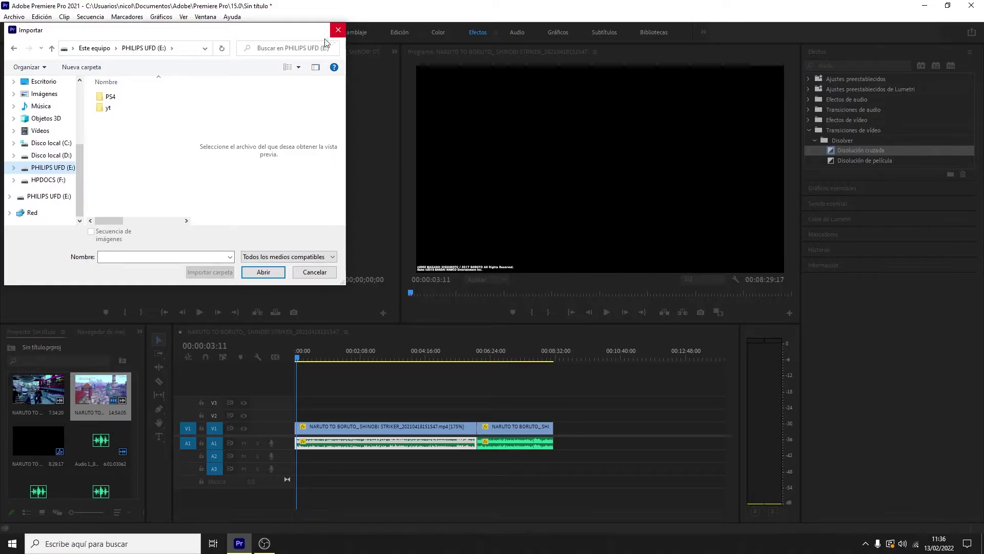
{"action": "scroll", "coordinate": [51, 156], "scroll_direction": "up", "scroll_amount": 1}
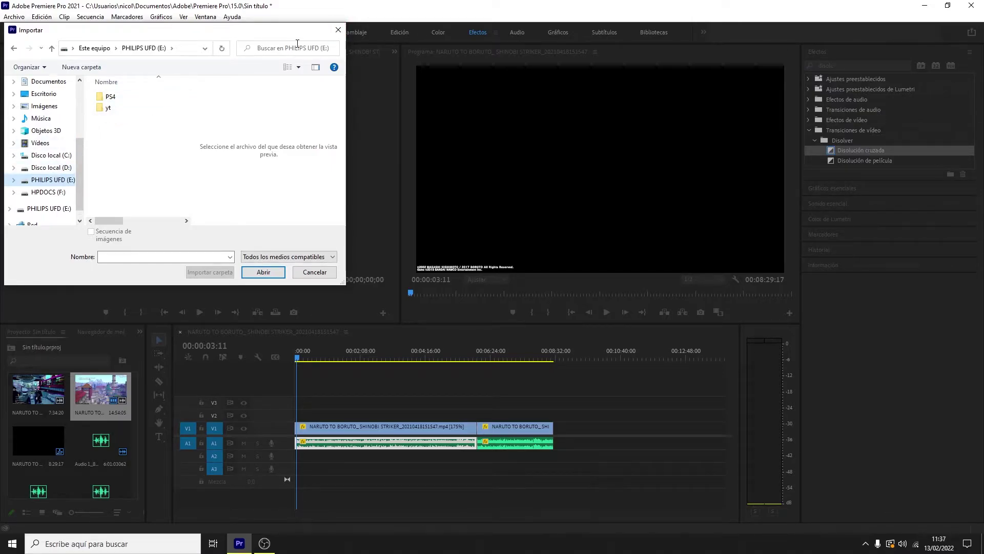
{"action": "left_click", "coordinate": [338, 30]}
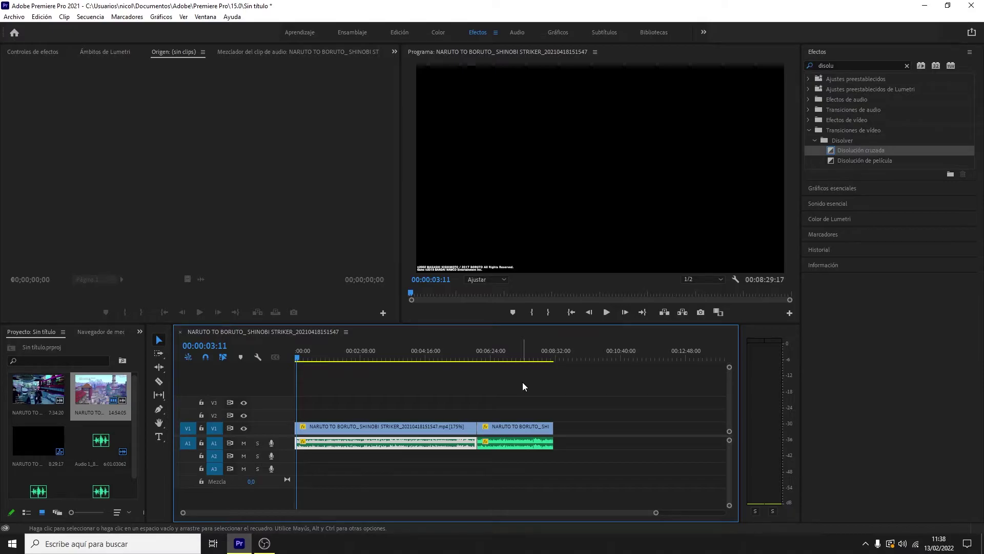
Step: Import the 'Dragon Quest IX sampled Hiphop Beat - Finnastic Beats' MP3 from the Escritorio folder
{"action": "left_click", "coordinate": [24, 15]}
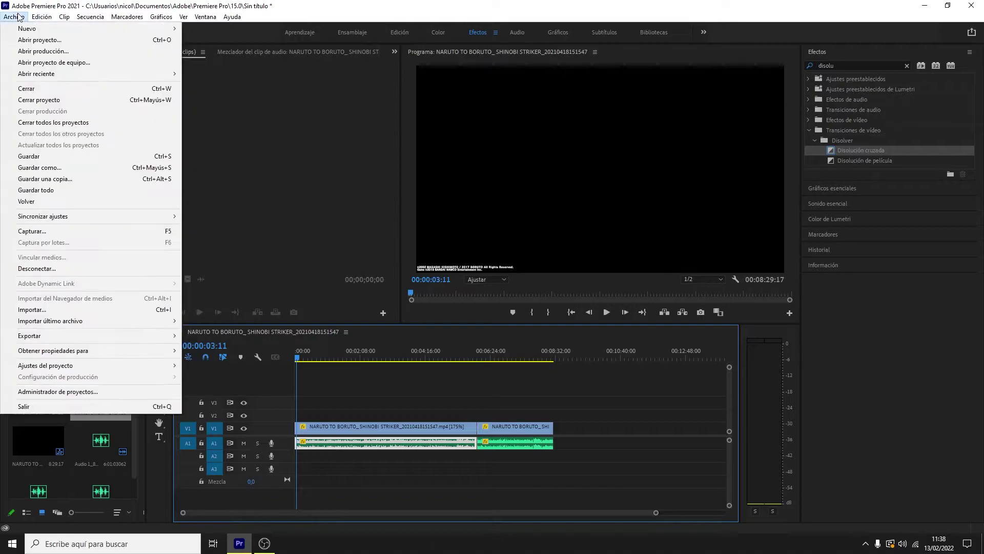
{"action": "left_click", "coordinate": [41, 307]}
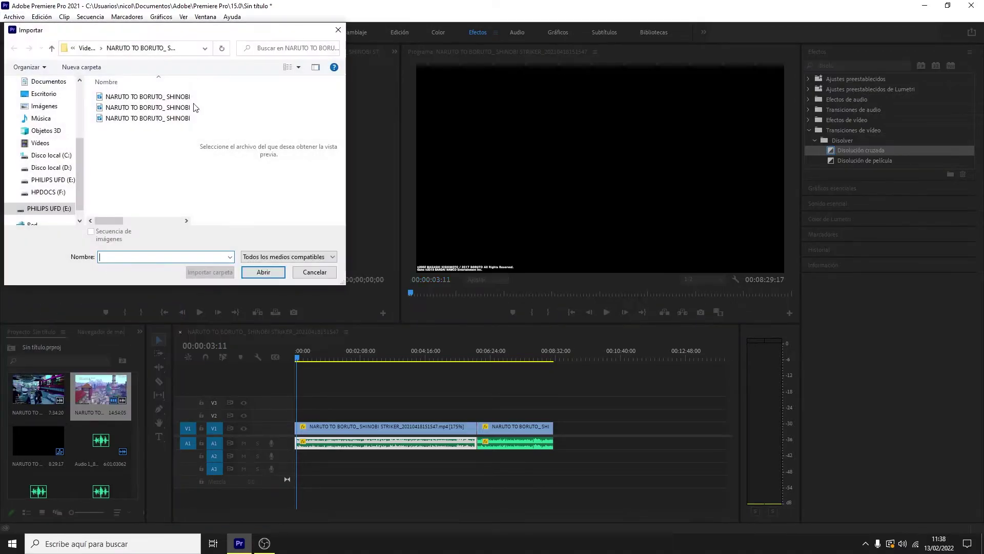
{"action": "left_click", "coordinate": [43, 94]}
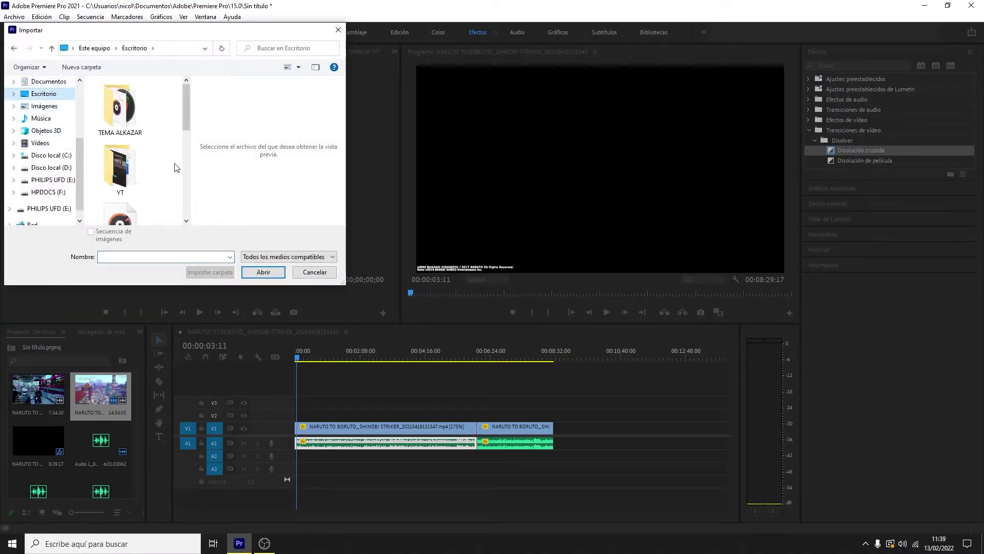
{"action": "scroll", "coordinate": [176, 168], "scroll_direction": "down", "scroll_amount": 3}
{"action": "scroll", "coordinate": [143, 140], "scroll_direction": "up", "scroll_amount": 1}
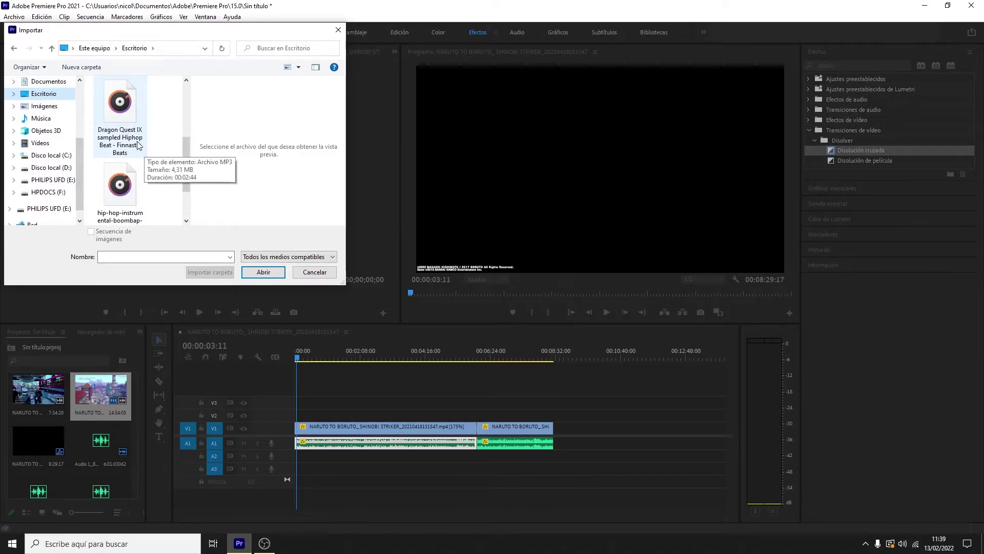
{"action": "scroll", "coordinate": [138, 148], "scroll_direction": "down", "scroll_amount": 1}
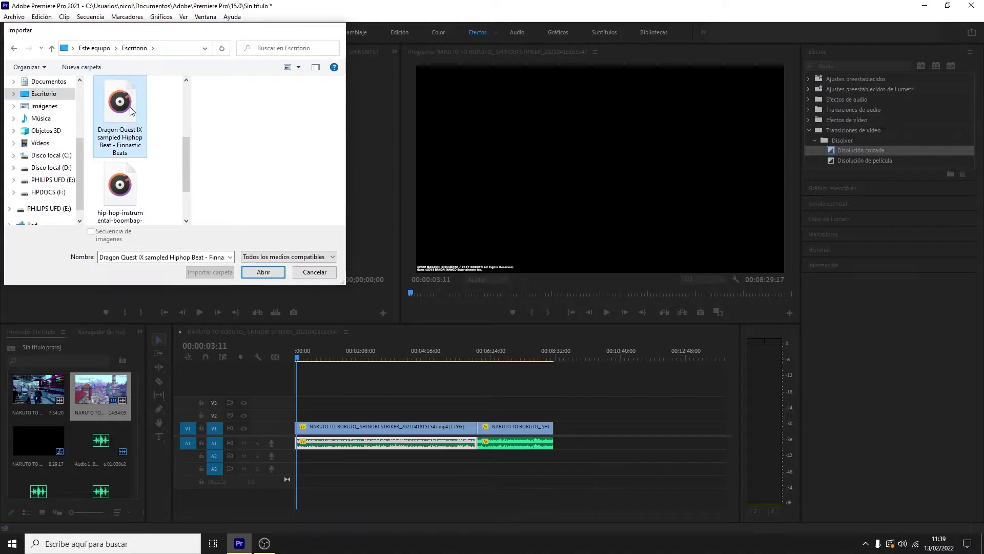
{"action": "double_click", "coordinate": [146, 113]}
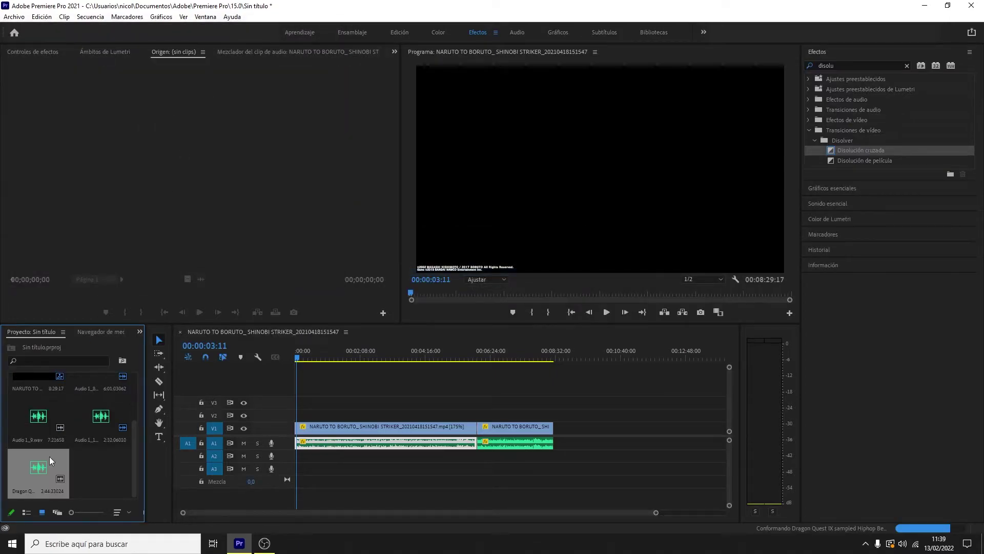
Step: Drop the Dragon Quest music onto A2 at 00:00 and preview up to 00:00:14:24
{"action": "mouse_move", "coordinate": [45, 488]}
{"action": "left_mouse_down"}
{"action": "mouse_move", "coordinate": [301, 463]}
{"action": "mouse_move", "coordinate": [293, 457]}
{"action": "left_mouse_up"}
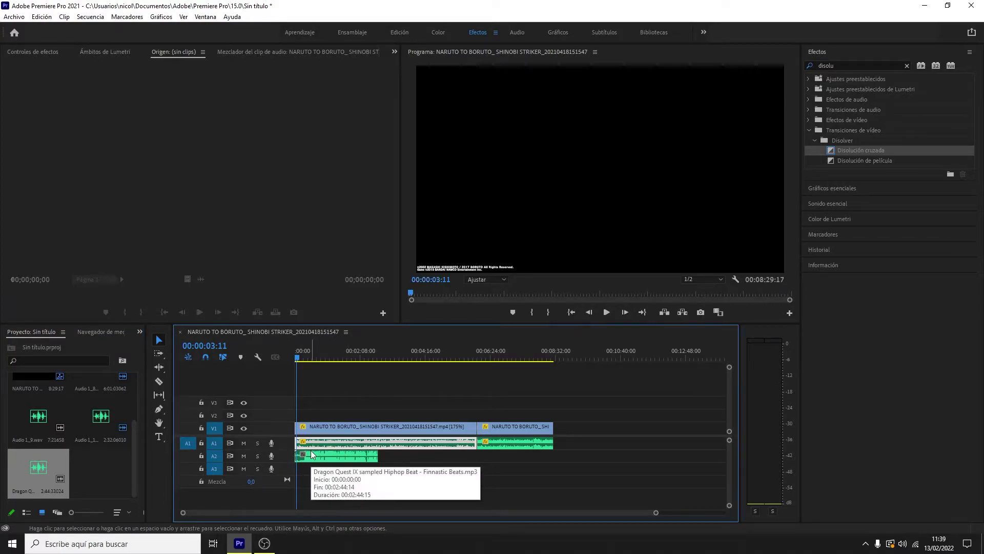
{"action": "left_click_drag", "start_coordinate": [656, 512], "coordinate": [706, 512]}
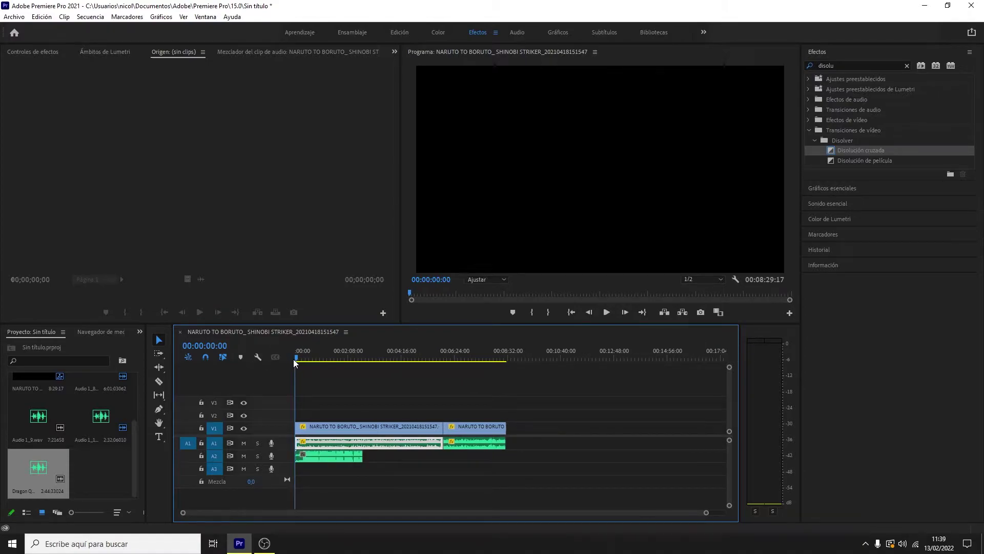
{"action": "left_click_drag", "start_coordinate": [296, 358], "coordinate": [301, 359]}
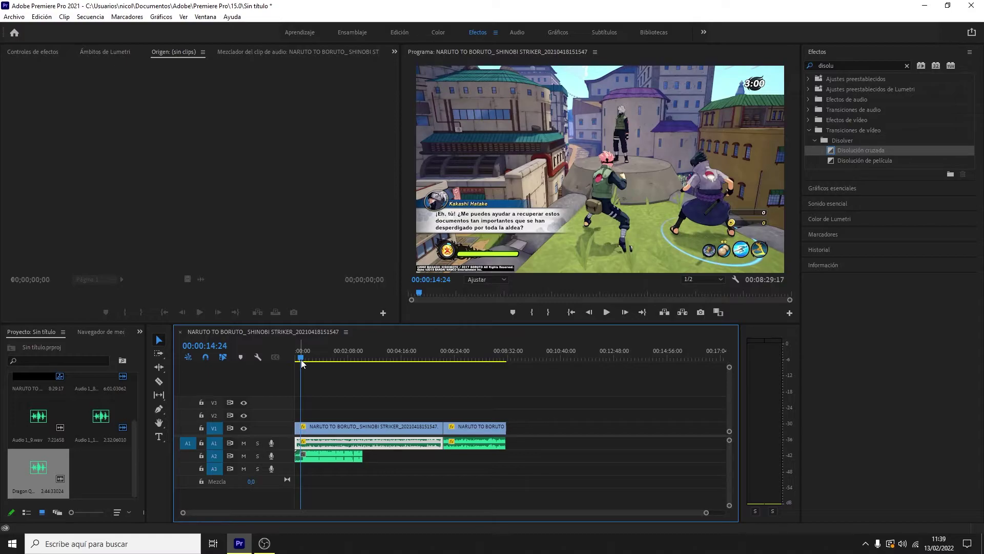
{"action": "left_click", "coordinate": [314, 455]}
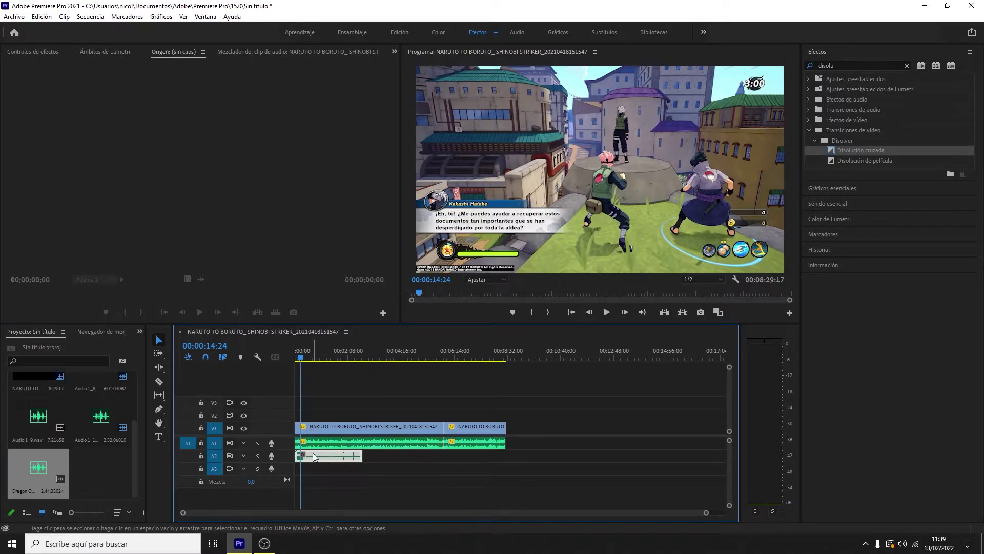
Step: Razor-split the A2 music clip about 3 seconds in and delete the opening piece
{"action": "right_click", "coordinate": [328, 463]}
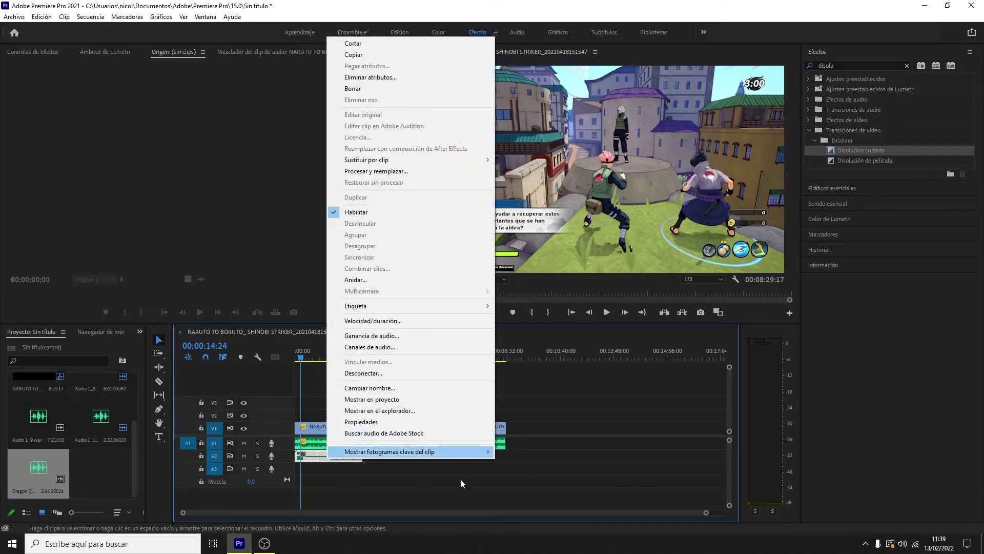
{"action": "left_click", "coordinate": [707, 515]}
{"action": "left_click_drag", "start_coordinate": [707, 514], "coordinate": [290, 512]}
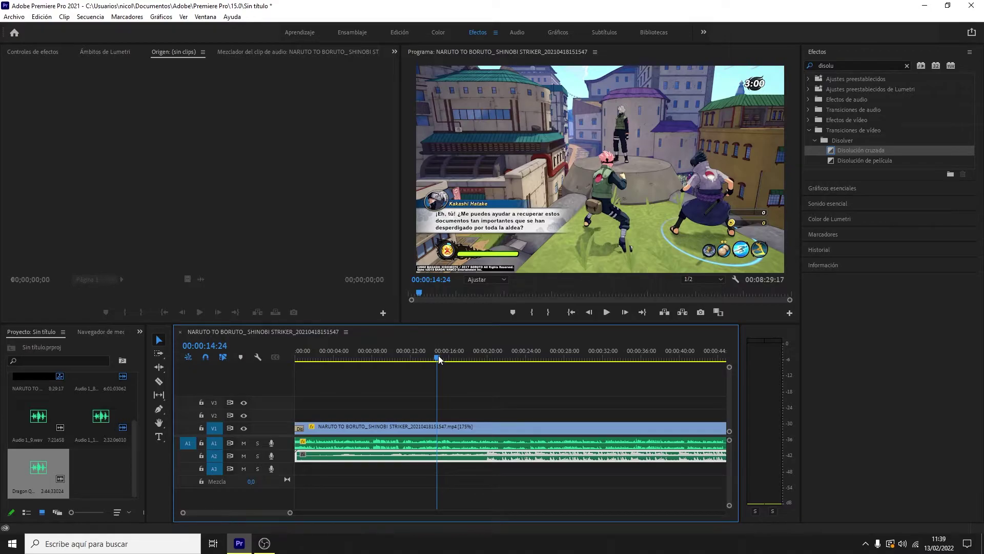
{"action": "left_click_drag", "start_coordinate": [438, 355], "coordinate": [332, 364]}
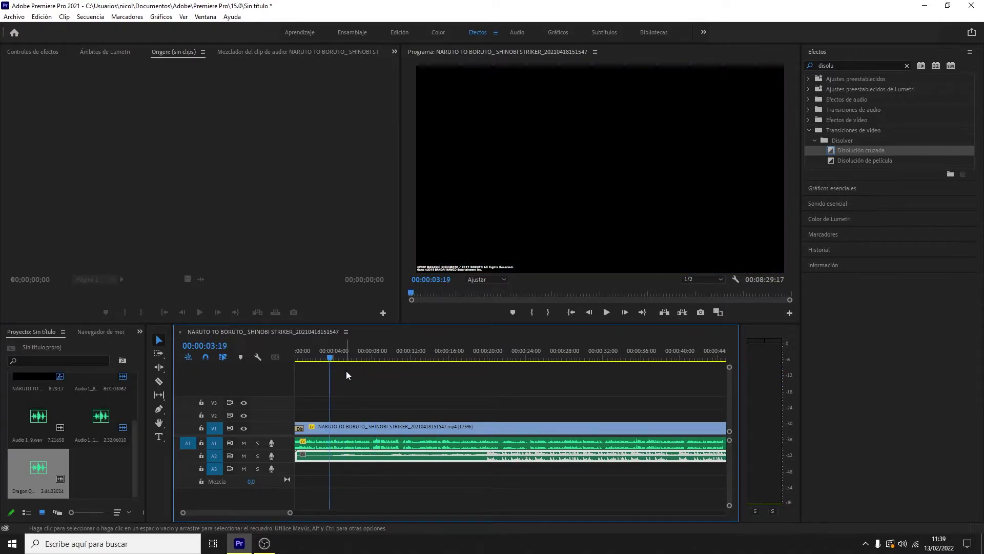
{"action": "left_click", "coordinate": [159, 382]}
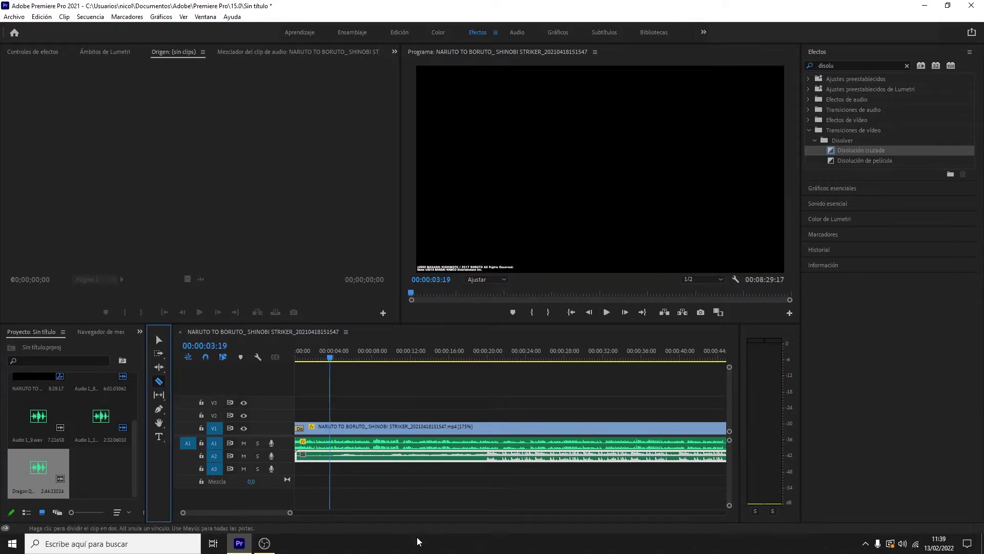
{"action": "left_click_drag", "start_coordinate": [290, 512], "coordinate": [220, 512]}
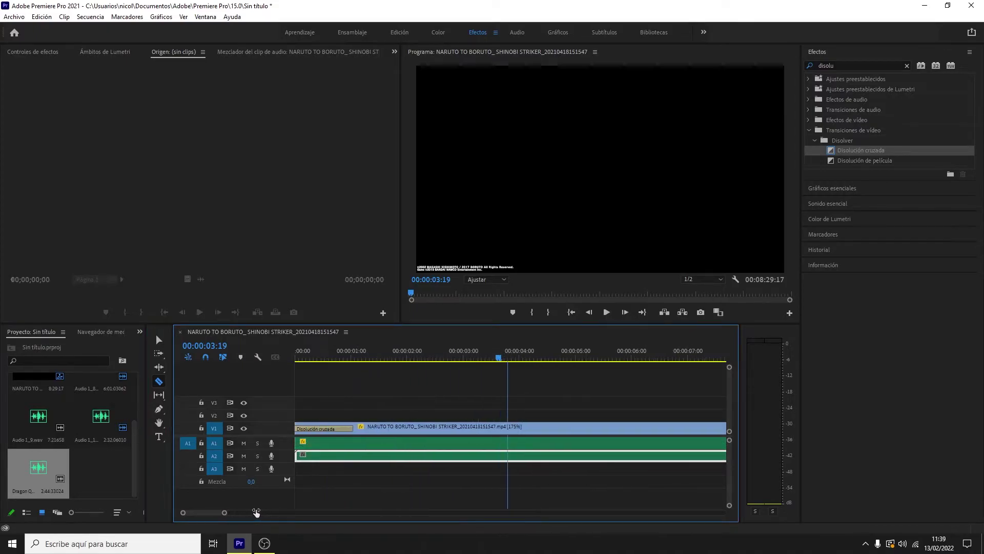
{"action": "left_click", "coordinate": [533, 455]}
{"action": "key", "text": "v"}
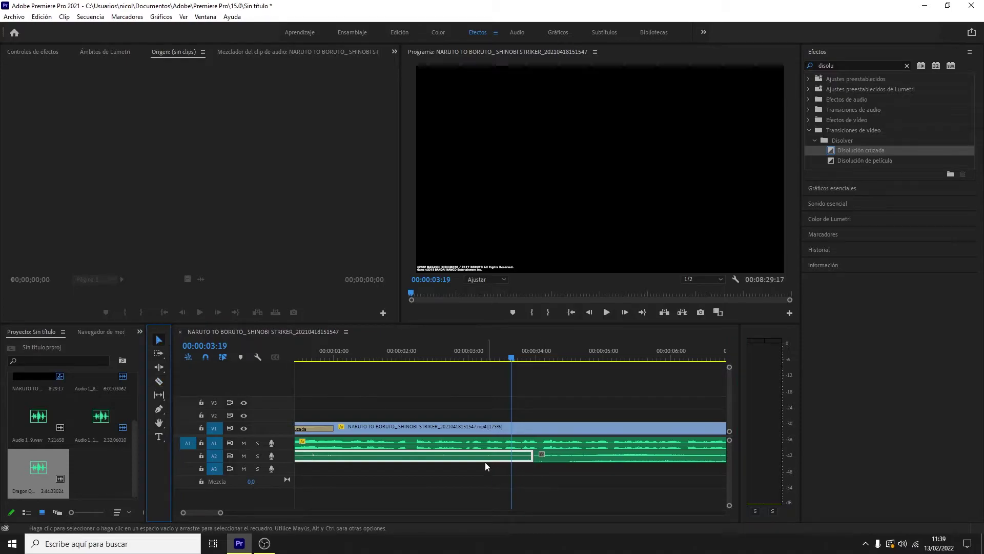
{"action": "right_click", "coordinate": [483, 457]}
{"action": "left_click", "coordinate": [528, 86]}
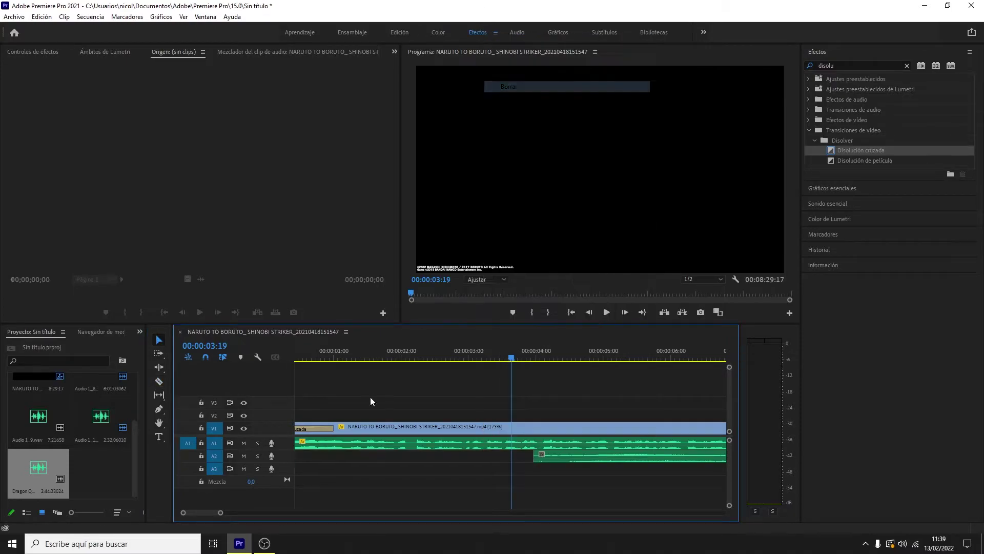
Step: Slide the trimmed music clip to the sequence start and zoom out to review it
{"action": "left_click_drag", "start_coordinate": [221, 512], "coordinate": [298, 512]}
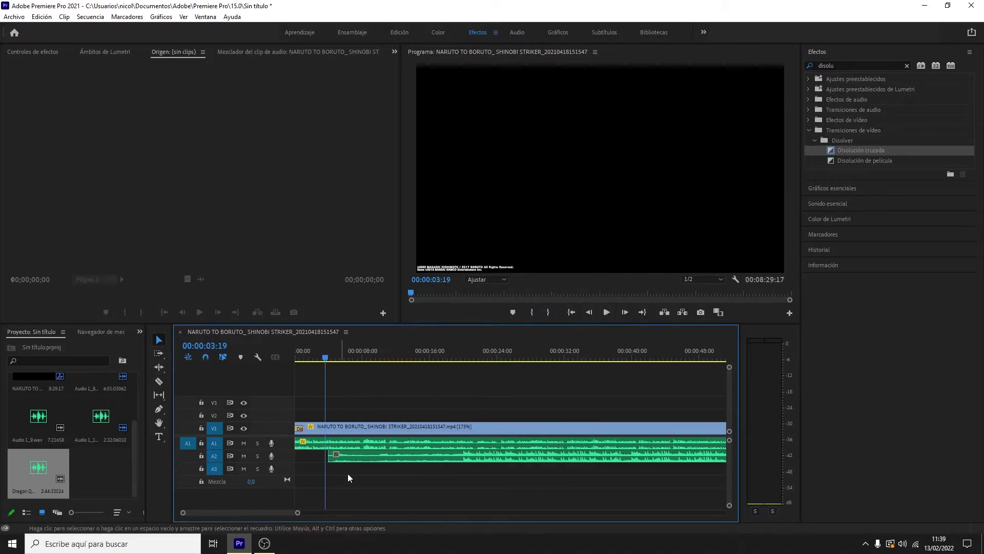
{"action": "left_click_drag", "start_coordinate": [361, 462], "coordinate": [328, 459]}
{"action": "left_click_drag", "start_coordinate": [298, 512], "coordinate": [371, 512]}
{"action": "left_click", "coordinate": [296, 355]}
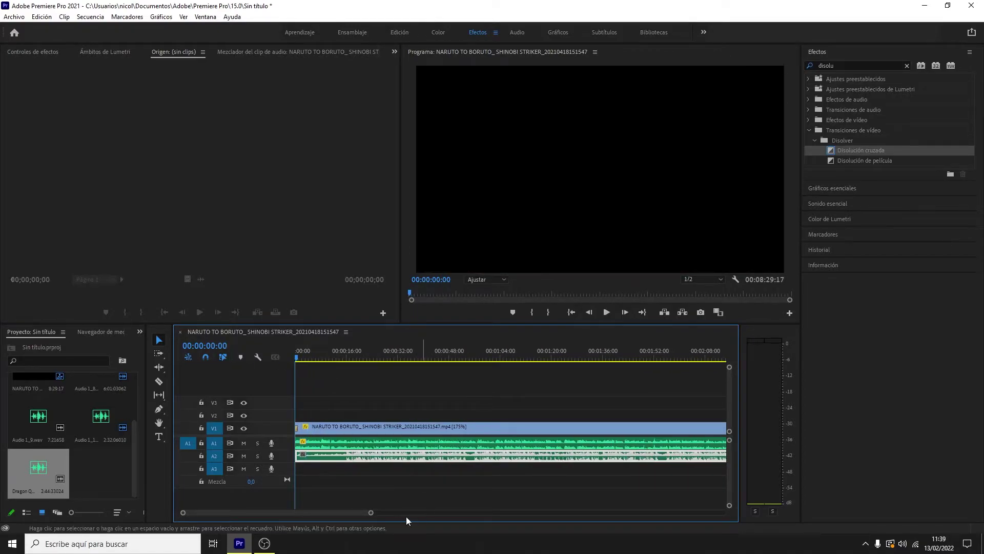
{"action": "scroll", "coordinate": [384, 513], "scroll_direction": "down", "scroll_amount": 5}
{"action": "left_click_drag", "start_coordinate": [336, 512], "coordinate": [258, 508]}
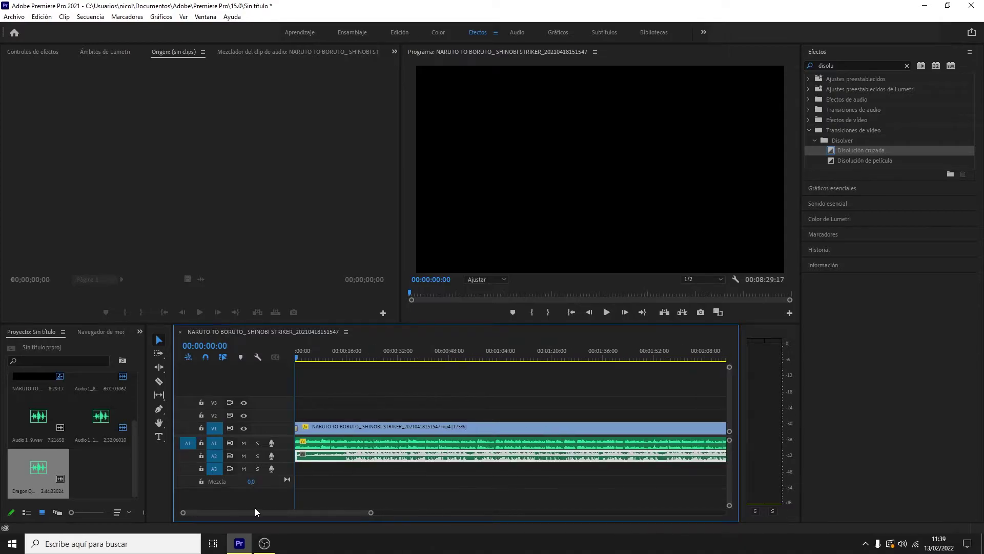
{"action": "left_click_drag", "start_coordinate": [369, 513], "coordinate": [283, 513]}
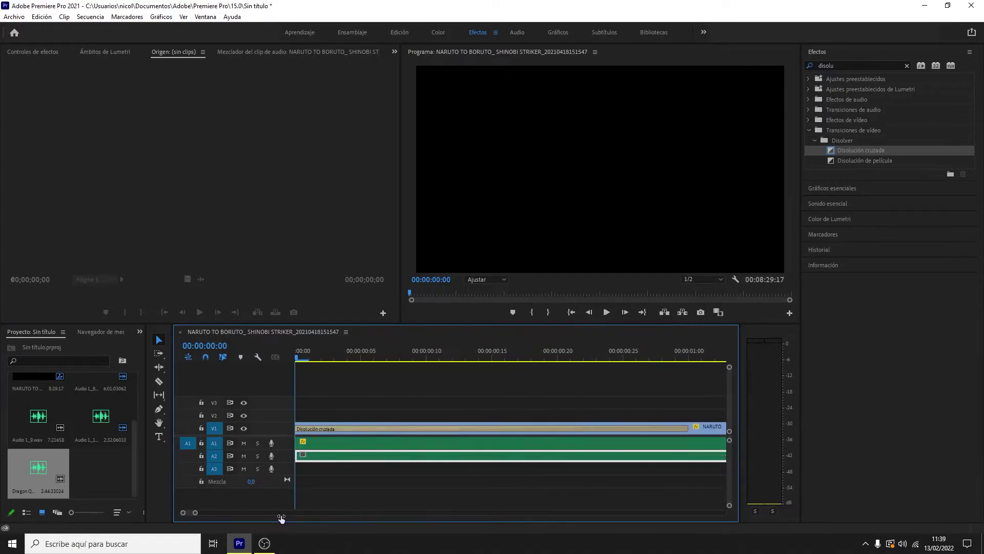
{"action": "left_click_drag", "start_coordinate": [396, 519], "coordinate": [716, 505]}
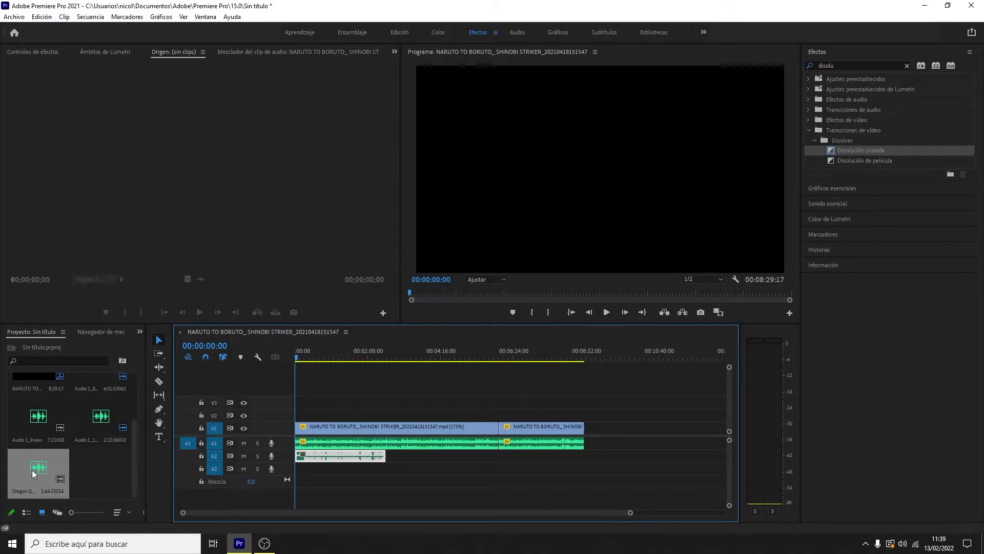
Step: Drop another Dragon Q music copy on A2 and move the playhead to 00:02:43:28
{"action": "left_click_drag", "start_coordinate": [39, 468], "coordinate": [394, 463]}
{"action": "left_click_drag", "start_coordinate": [339, 362], "coordinate": [388, 368]}
{"action": "left_click_drag", "start_coordinate": [630, 512], "coordinate": [441, 500]}
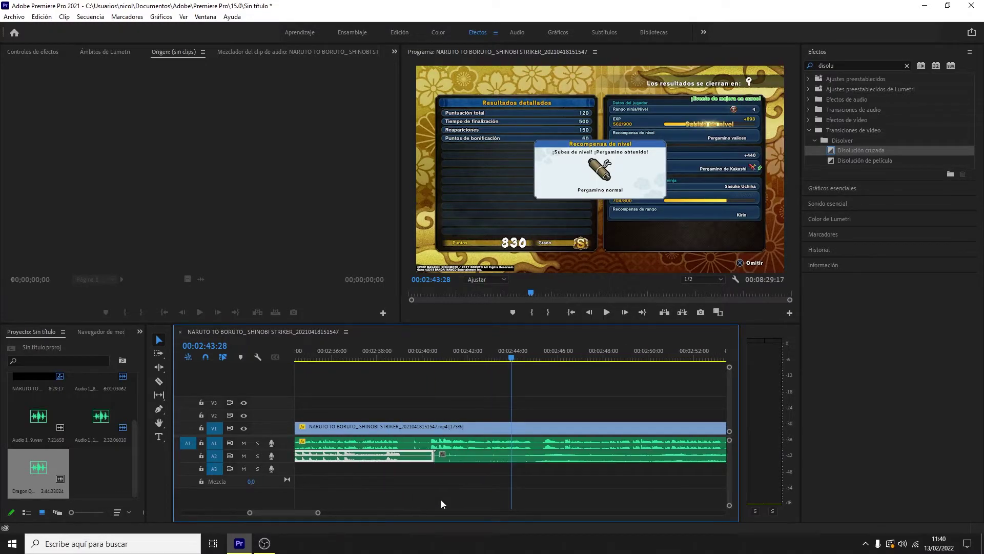
Step: Razor-cut the A2 music twice near 2:43 and delete the section between the cuts
{"action": "left_click", "coordinate": [159, 382]}
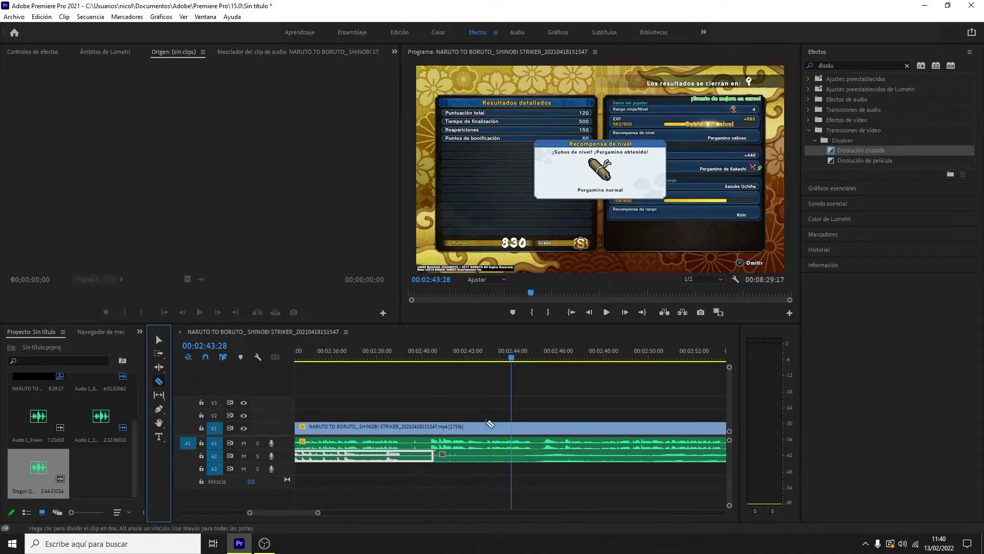
{"action": "left_click", "coordinate": [520, 456]}
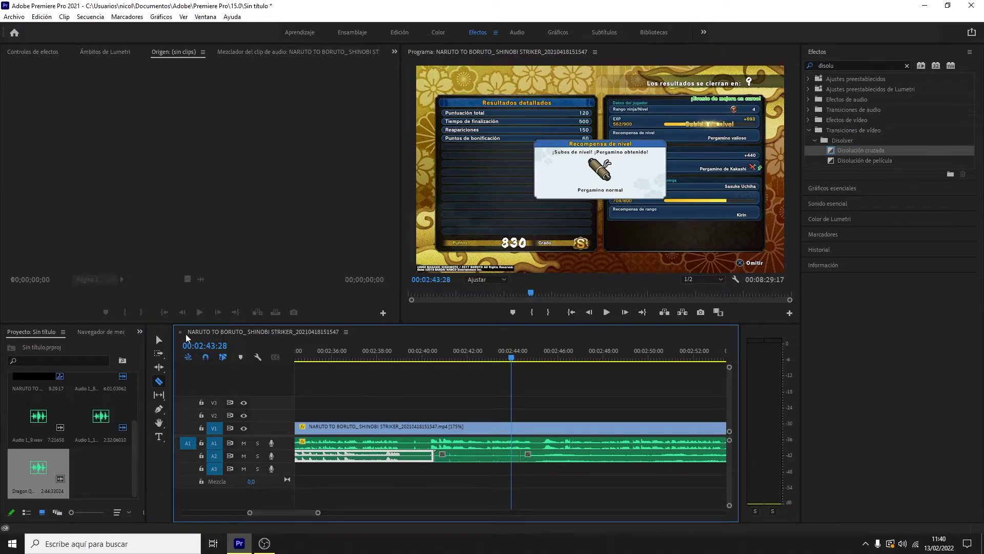
{"action": "left_click", "coordinate": [158, 339]}
{"action": "right_click", "coordinate": [456, 457]}
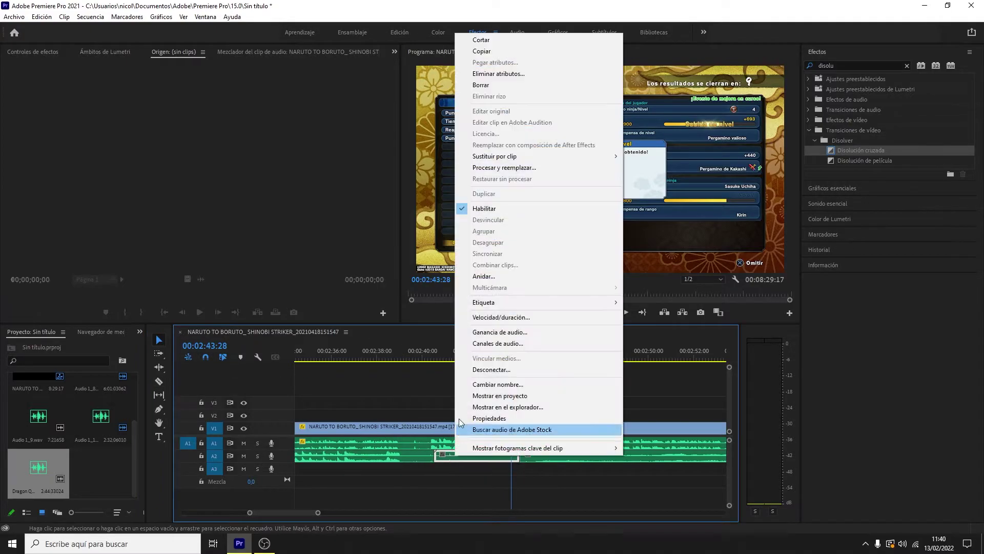
{"action": "left_click", "coordinate": [486, 85]}
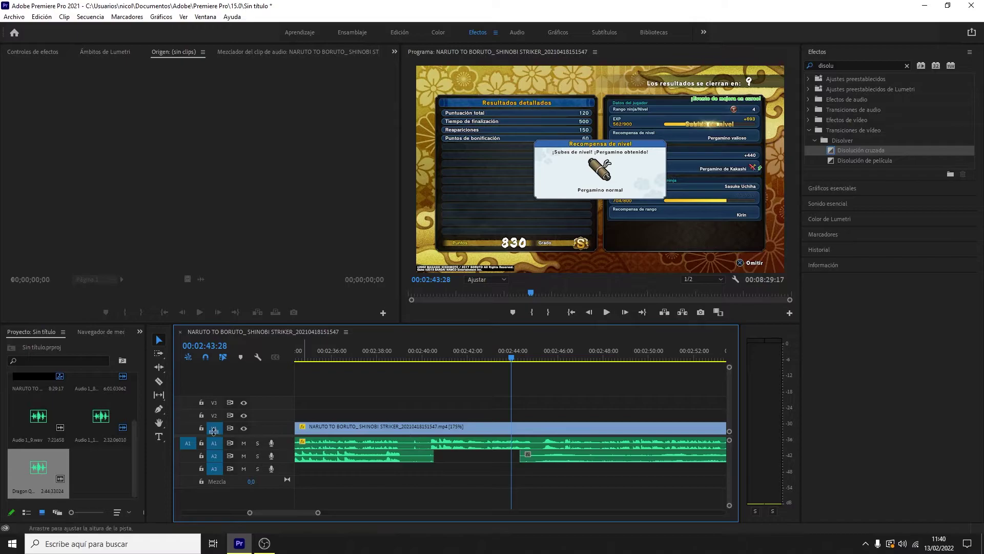
Step: Cut the first music clip just before its end and delete the small leftover piece
{"action": "left_click", "coordinate": [159, 381]}
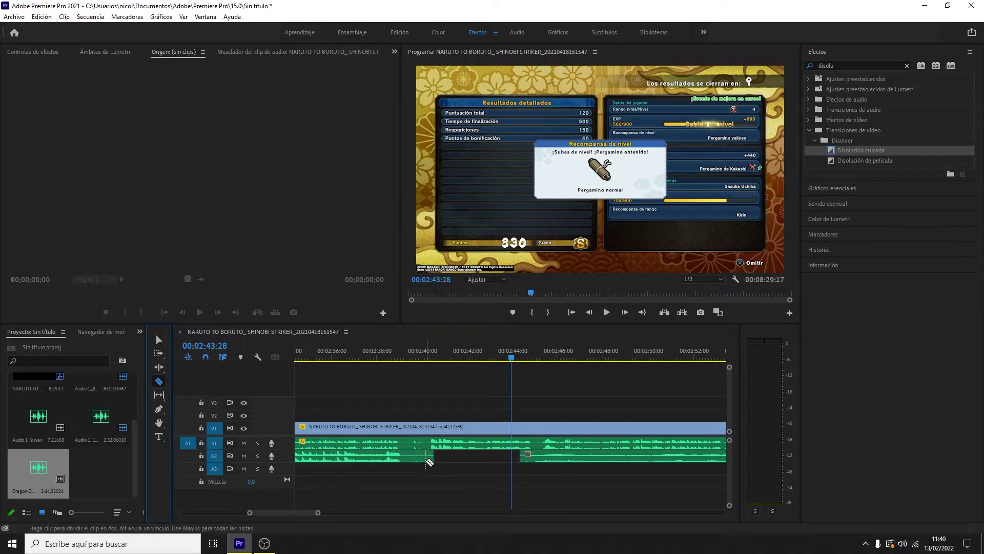
{"action": "left_click", "coordinate": [430, 458]}
{"action": "left_click", "coordinate": [159, 339]}
{"action": "right_click", "coordinate": [432, 456]}
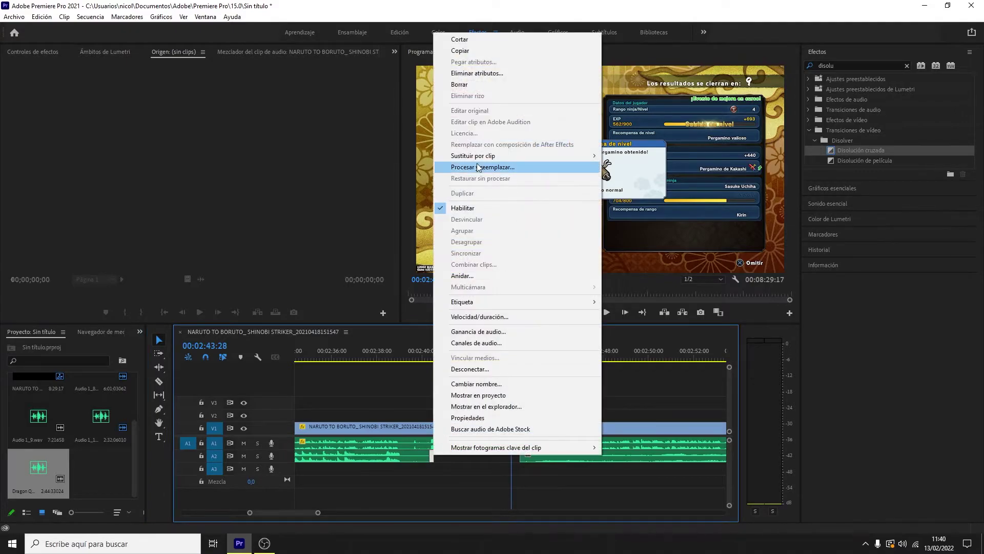
{"action": "left_click", "coordinate": [453, 85]}
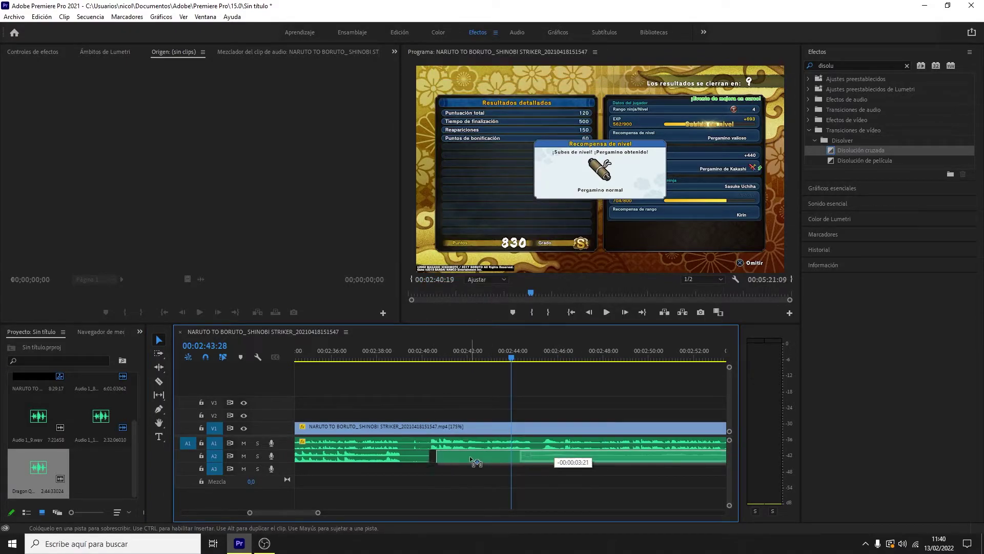
Step: Slide the second A2 music copy left to close the gap, then add another Dragon Q copy after it
{"action": "left_click_drag", "start_coordinate": [557, 458], "coordinate": [468, 458]}
{"action": "left_click_drag", "start_coordinate": [318, 514], "coordinate": [558, 512]}
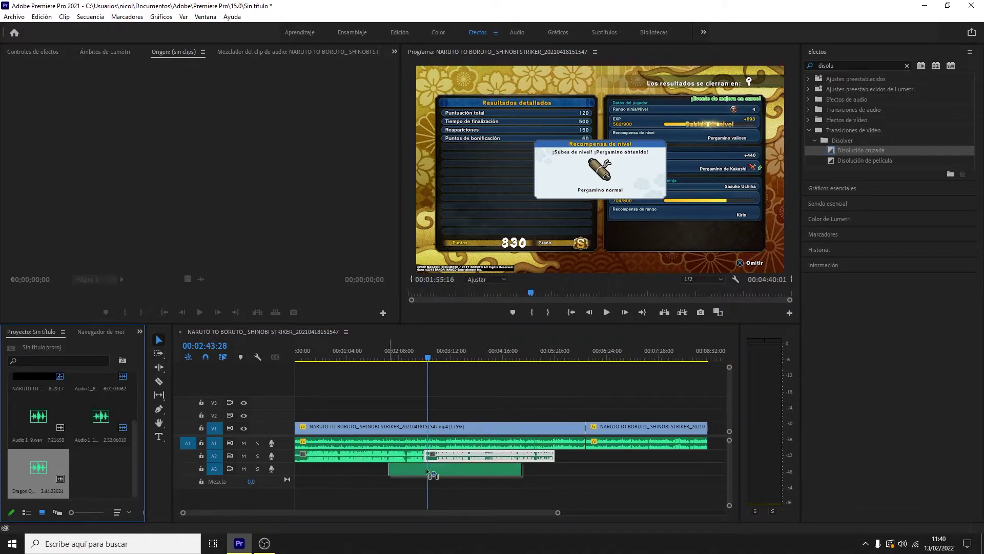
{"action": "left_click_drag", "start_coordinate": [38, 467], "coordinate": [563, 463]}
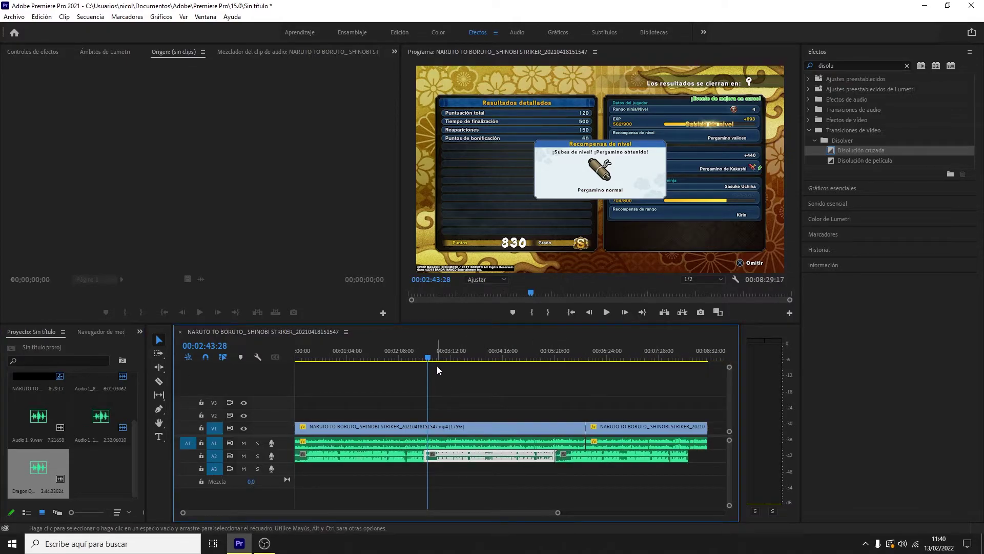
Step: Move the playhead to about 5:52, then back to 00:05:19:08
{"action": "left_click_drag", "start_coordinate": [566, 359], "coordinate": [580, 361]}
{"action": "mouse_move", "coordinate": [559, 511]}
{"action": "left_mouse_down"}
{"action": "mouse_move", "coordinate": [405, 500]}
{"action": "mouse_move", "coordinate": [498, 499]}
{"action": "left_mouse_up"}
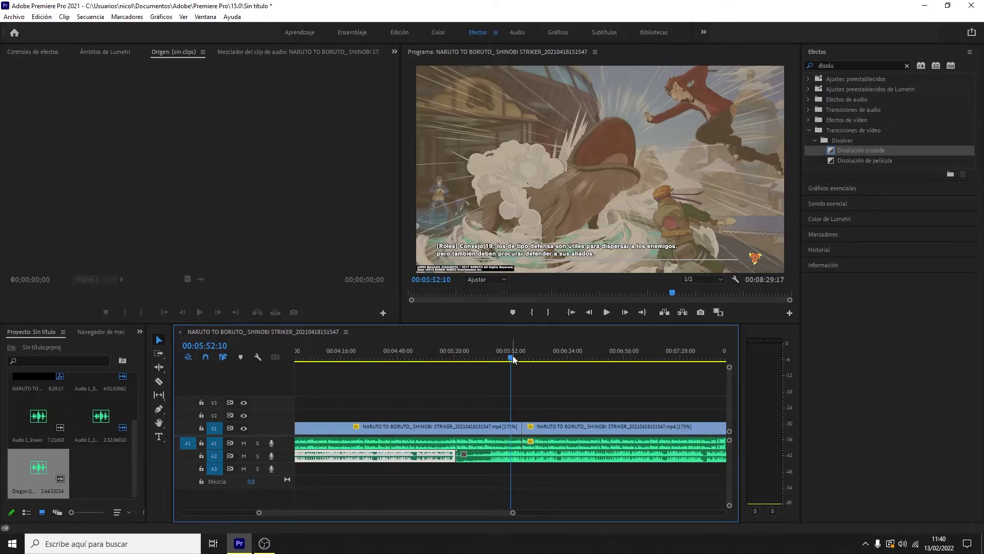
{"action": "left_click_drag", "start_coordinate": [511, 361], "coordinate": [452, 359]}
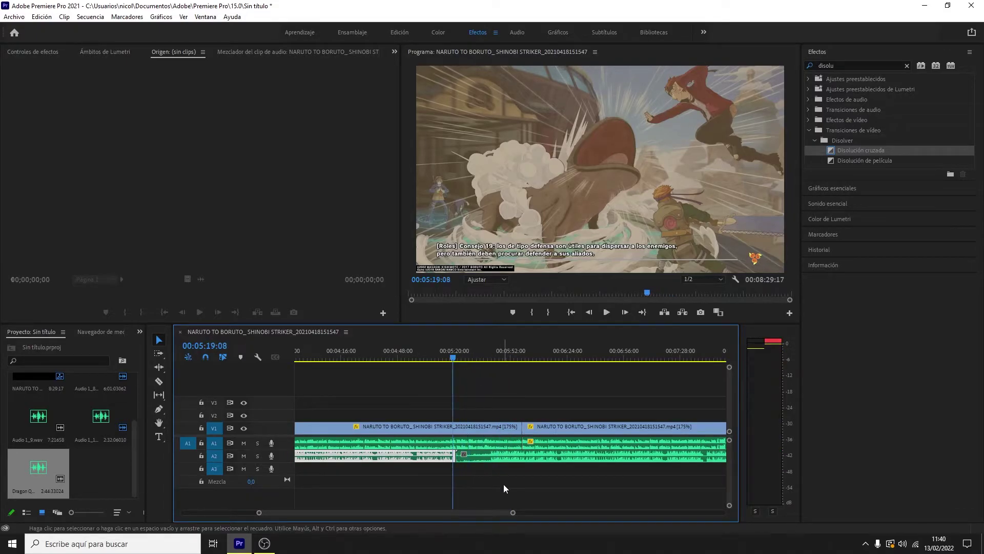
{"action": "left_click_drag", "start_coordinate": [512, 512], "coordinate": [439, 501]}
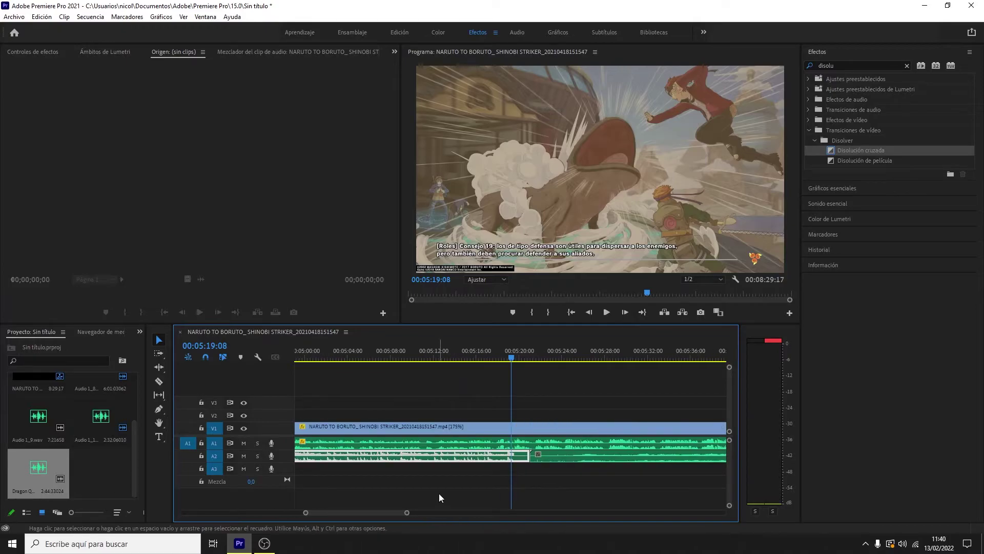
Step: Make two razor cuts in the A2 music near 5:20 and delete the small piece between them
{"action": "left_click", "coordinate": [160, 381]}
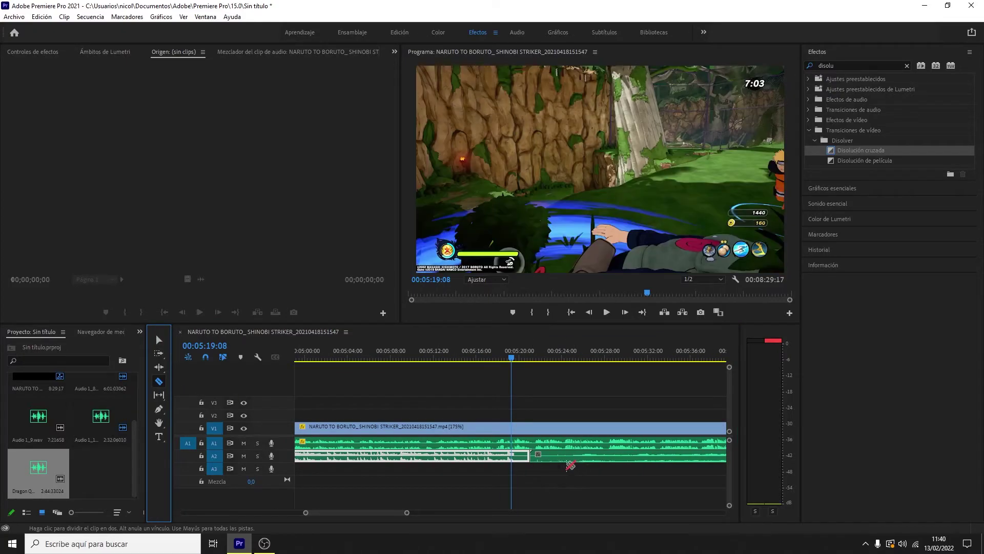
{"action": "left_click", "coordinate": [570, 457]}
{"action": "left_click", "coordinate": [163, 340]}
{"action": "left_click", "coordinate": [158, 382]}
{"action": "left_click", "coordinate": [523, 459]}
{"action": "key", "text": "v"}
{"action": "left_click", "coordinate": [527, 457]}
{"action": "right_click", "coordinate": [526, 458]}
{"action": "left_click", "coordinate": [534, 96]}
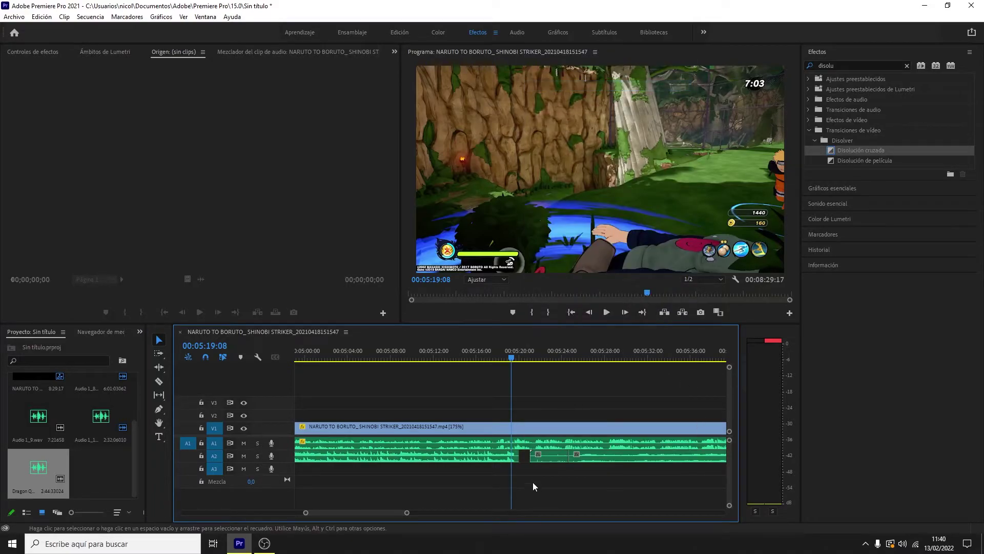
Step: Delete the next unwanted music segment and slide the following Dragon Q copy left to close the gap
{"action": "right_click", "coordinate": [557, 457]}
{"action": "left_click", "coordinate": [586, 85]}
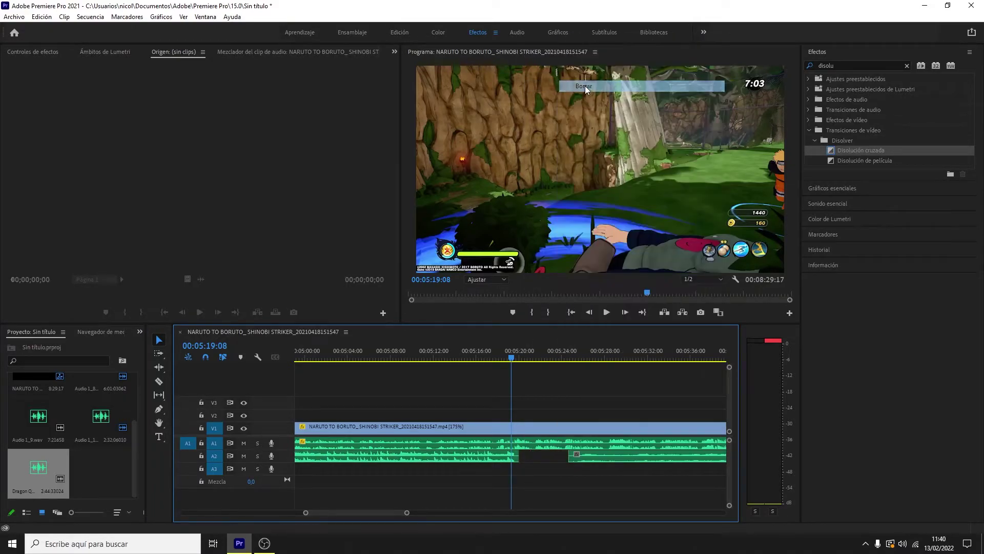
{"action": "left_click_drag", "start_coordinate": [407, 512], "coordinate": [430, 507]}
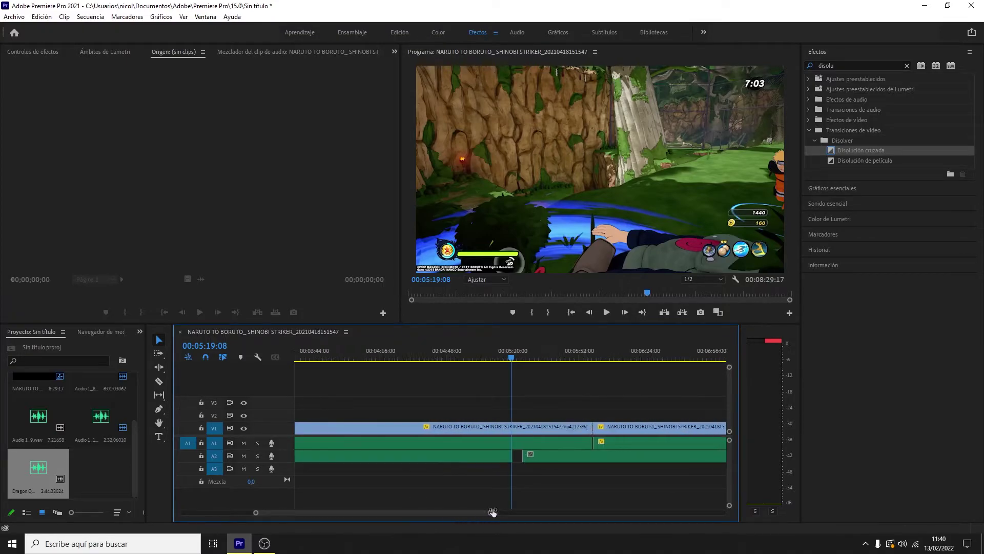
{"action": "key", "text": "equal"}
{"action": "key", "text": "equal"}
{"action": "left_click_drag", "start_coordinate": [675, 454], "coordinate": [564, 458]}
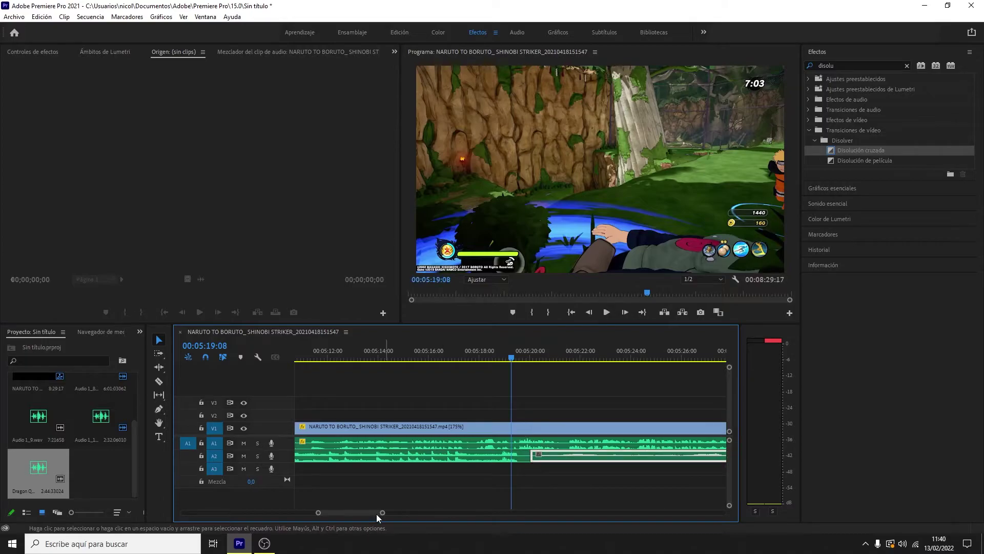
{"action": "key", "text": "minus"}
{"action": "key", "text": "minus"}
{"action": "key", "text": "minus"}
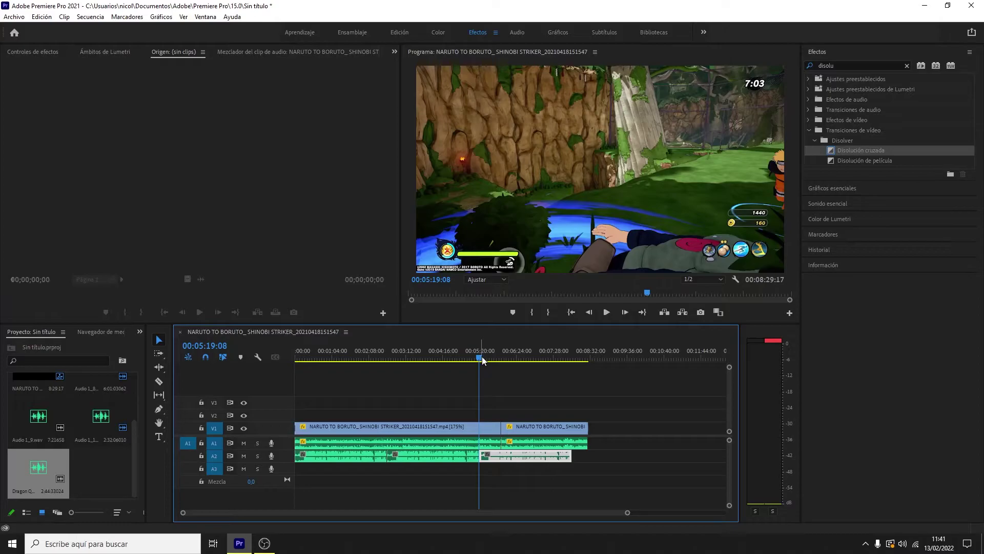
Step: Razor-cut the A2 music at frame 00:05:58:11, exactly at the Deslizar transition
{"action": "left_click", "coordinate": [156, 382]}
{"action": "left_click_drag", "start_coordinate": [475, 357], "coordinate": [496, 357]}
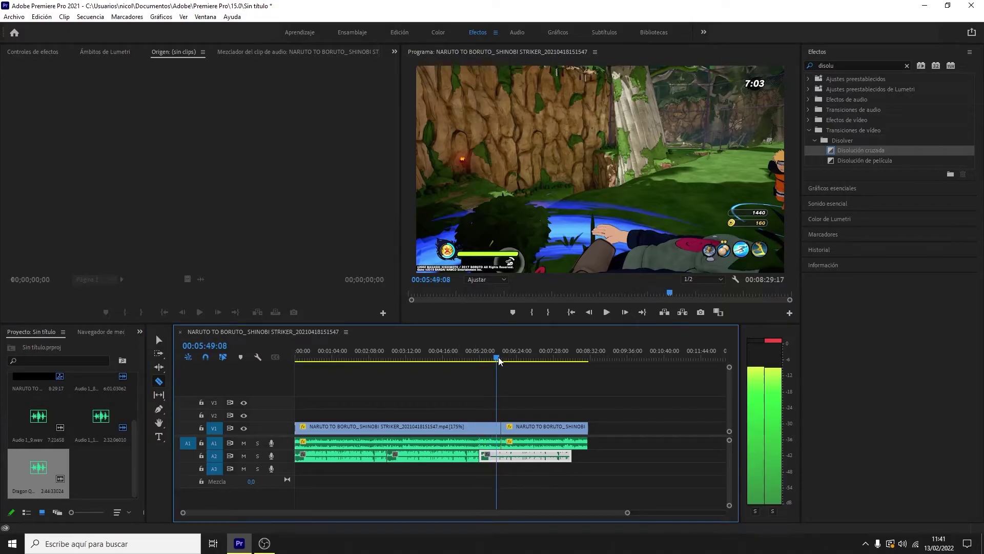
{"action": "key", "text": "equal"}
{"action": "key", "text": "equal"}
{"action": "key", "text": "equal"}
{"action": "key", "text": "equal"}
{"action": "key", "text": "equal"}
{"action": "key", "text": "equal"}
{"action": "key", "text": "equal"}
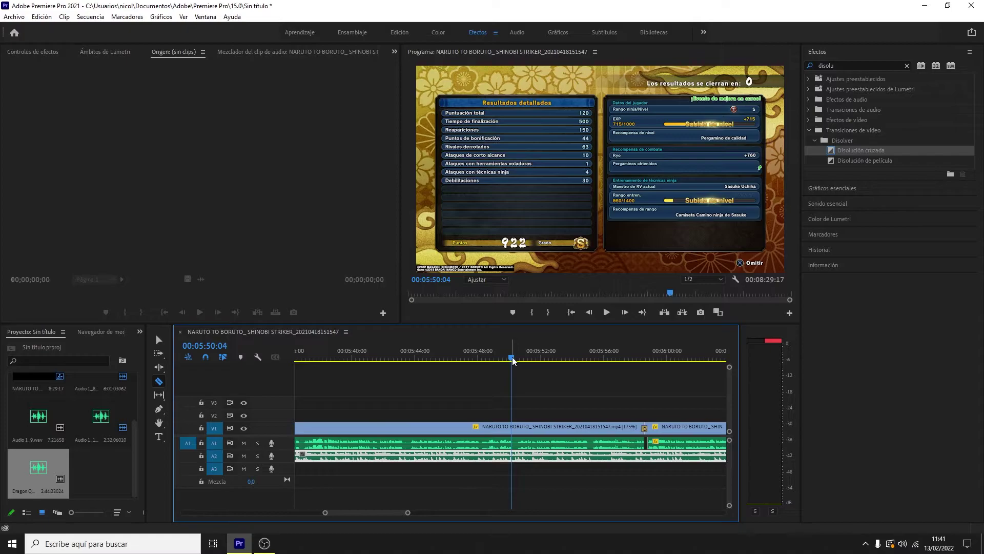
{"action": "left_click_drag", "start_coordinate": [513, 360], "coordinate": [645, 362]}
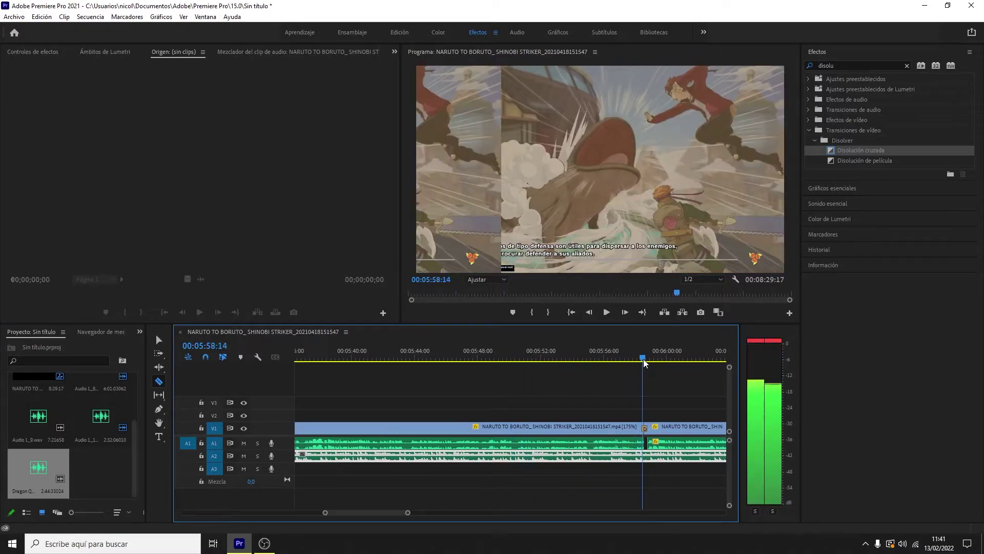
{"action": "key", "text": "equal"}
{"action": "key", "text": "equal"}
{"action": "key", "text": "equal"}
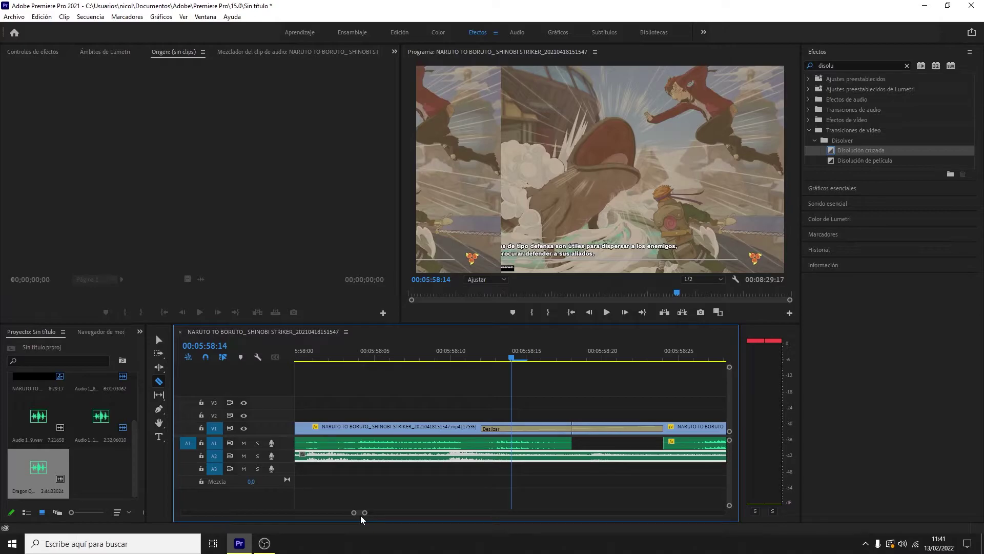
{"action": "key", "text": "Left"}
{"action": "key", "text": "Left"}
{"action": "key", "text": "Left"}
{"action": "key", "text": "Right"}
{"action": "key", "text": "Left"}
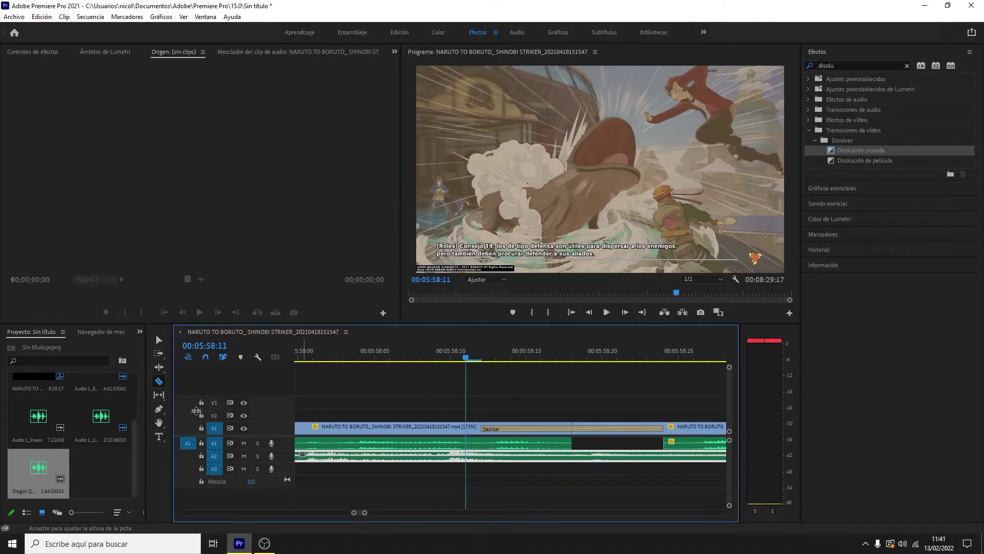
{"action": "left_click", "coordinate": [468, 459]}
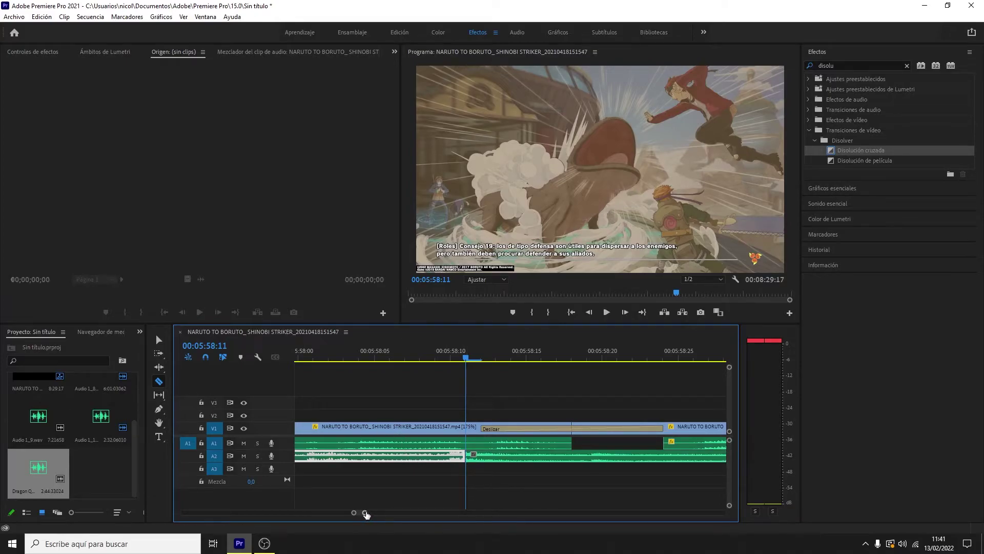
{"action": "scroll", "coordinate": [359, 512], "scroll_direction": "up", "scroll_amount": 2}
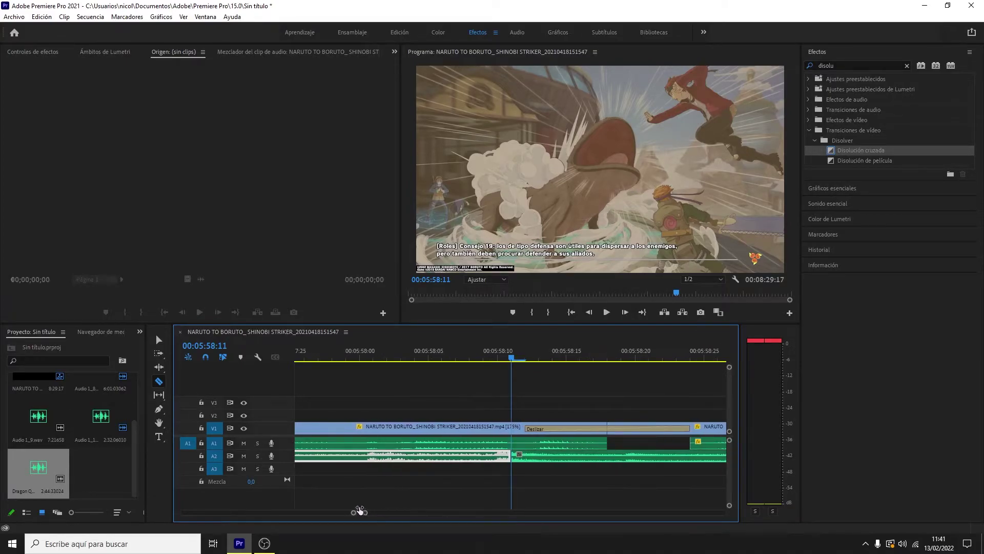
{"action": "key", "text": "minus"}
{"action": "key", "text": "minus"}
Step: Move the right A2 music piece to start with the second gameplay clip and play back to check
{"action": "key", "text": "v"}
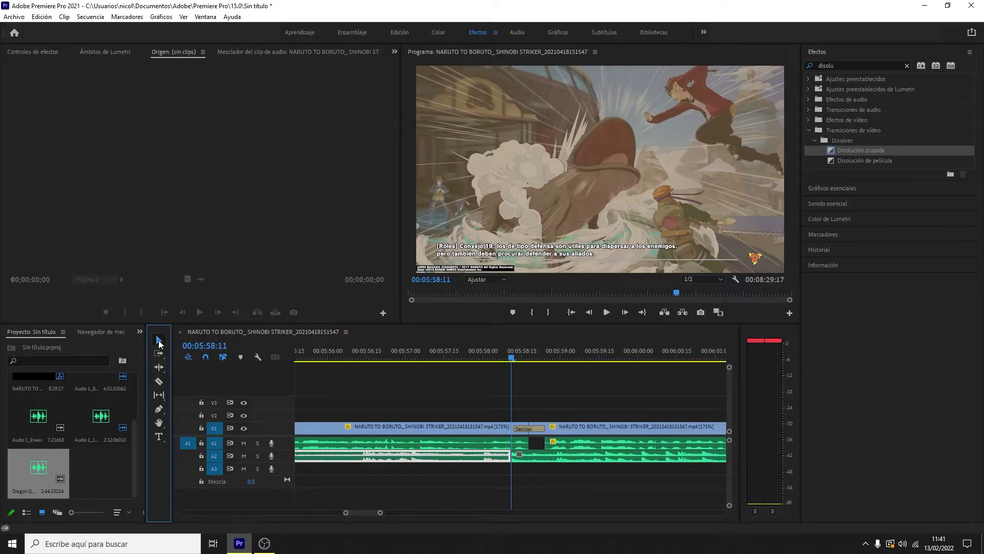
{"action": "left_click", "coordinate": [549, 455]}
{"action": "left_click_drag", "start_coordinate": [549, 455], "coordinate": [560, 453]}
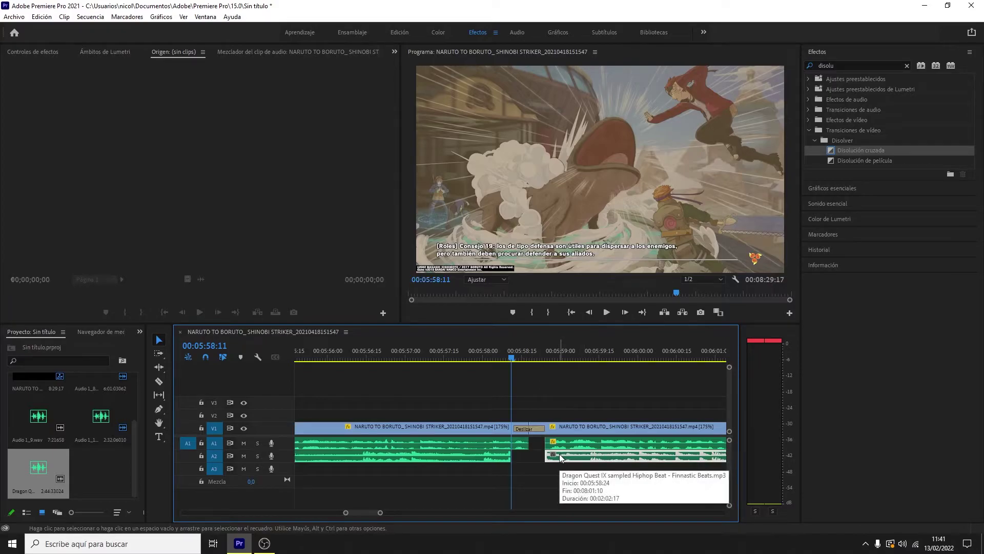
{"action": "key", "text": "space"}
{"action": "left_click", "coordinate": [449, 361]}
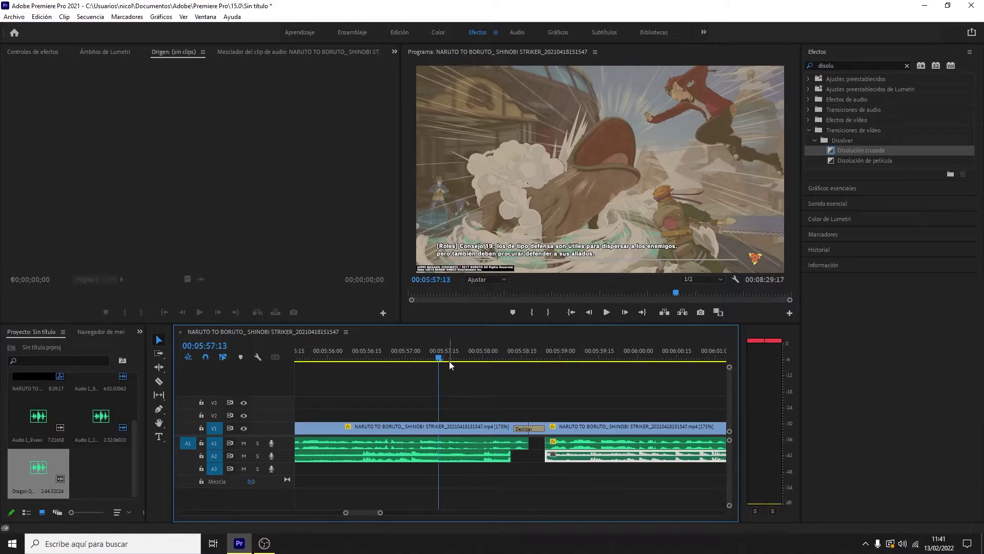
{"action": "key", "text": "space"}
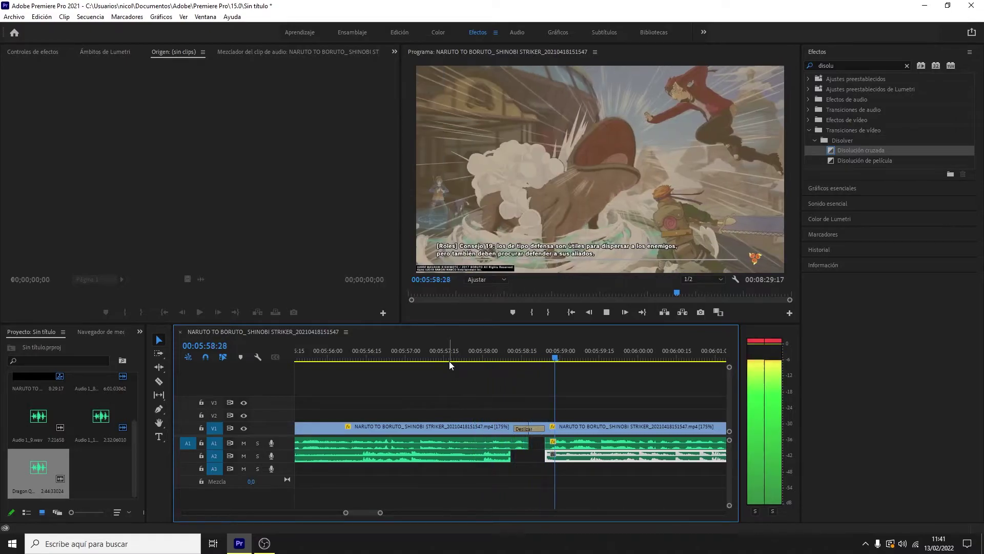
{"action": "key", "text": "space"}
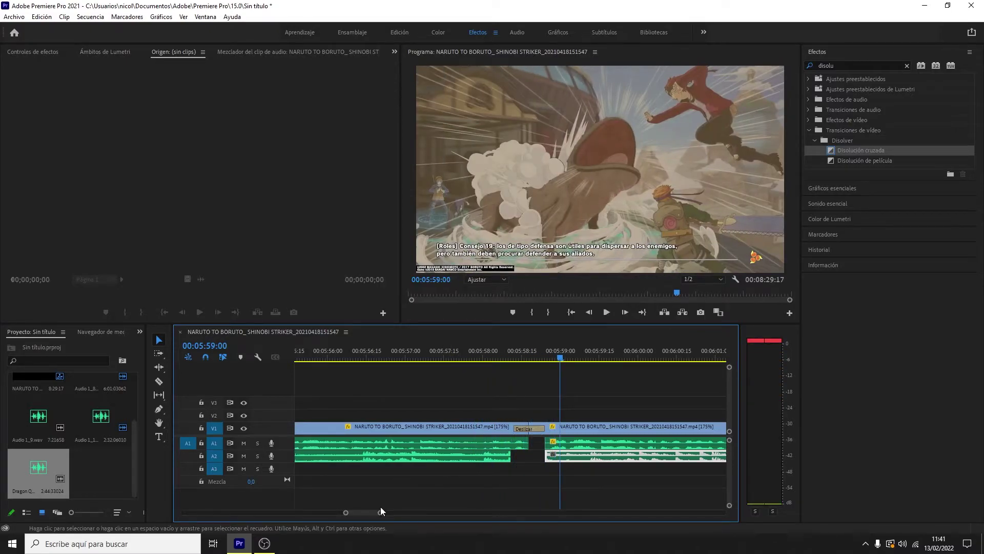
Step: Add the Dragon Quest music to A2 after 00:08:01, following the existing music
{"action": "left_click_drag", "start_coordinate": [380, 507], "coordinate": [361, 512]}
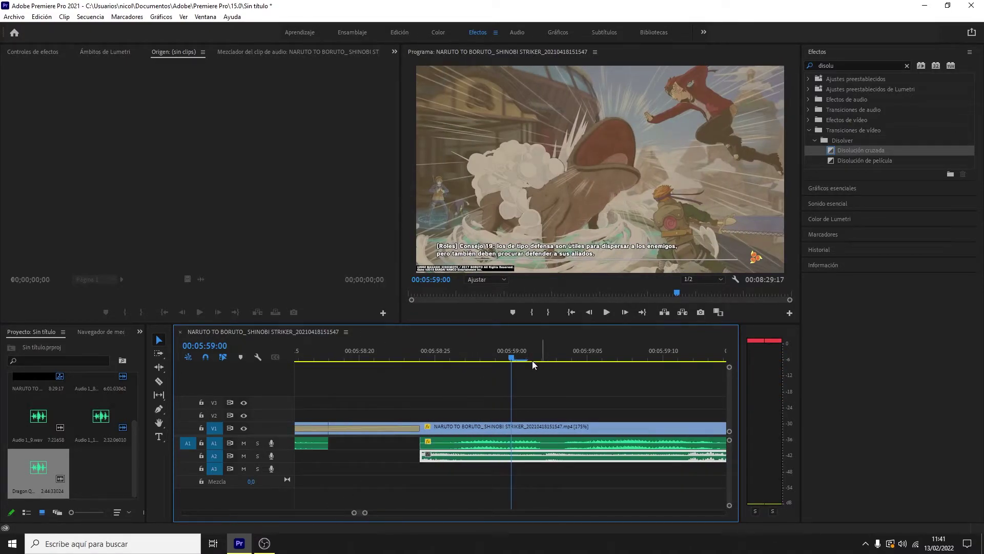
{"action": "left_click_drag", "start_coordinate": [510, 360], "coordinate": [420, 360]}
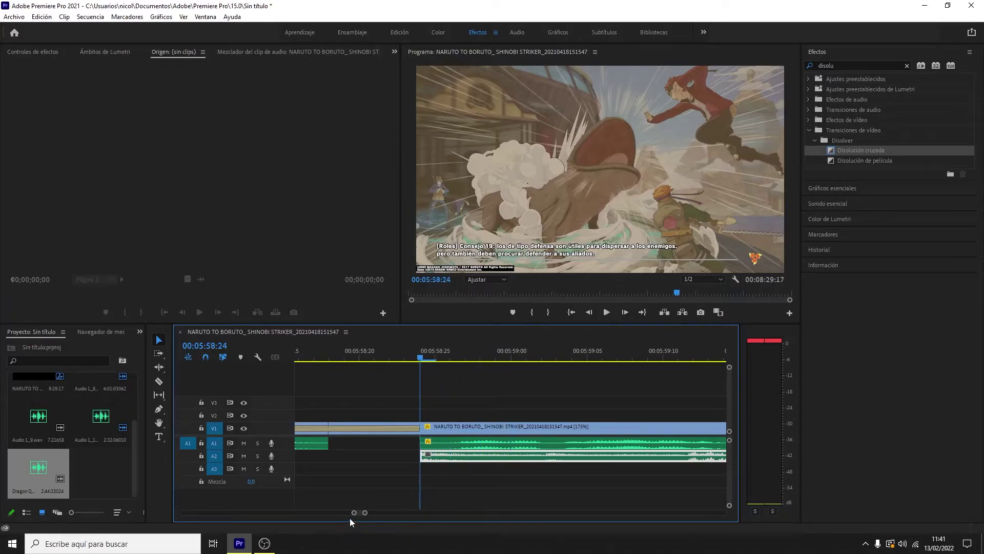
{"action": "left_click_drag", "start_coordinate": [365, 513], "coordinate": [588, 512]}
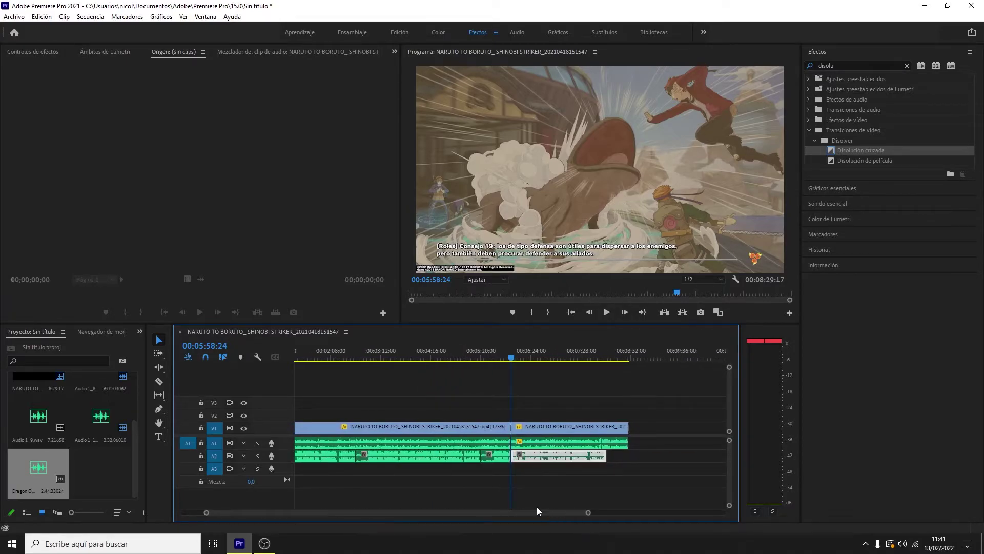
{"action": "left_click_drag", "start_coordinate": [36, 469], "coordinate": [613, 460]}
{"action": "mouse_move", "coordinate": [512, 360]}
{"action": "left_mouse_down"}
{"action": "mouse_move", "coordinate": [645, 368]}
{"action": "mouse_move", "coordinate": [629, 367]}
{"action": "left_mouse_up"}
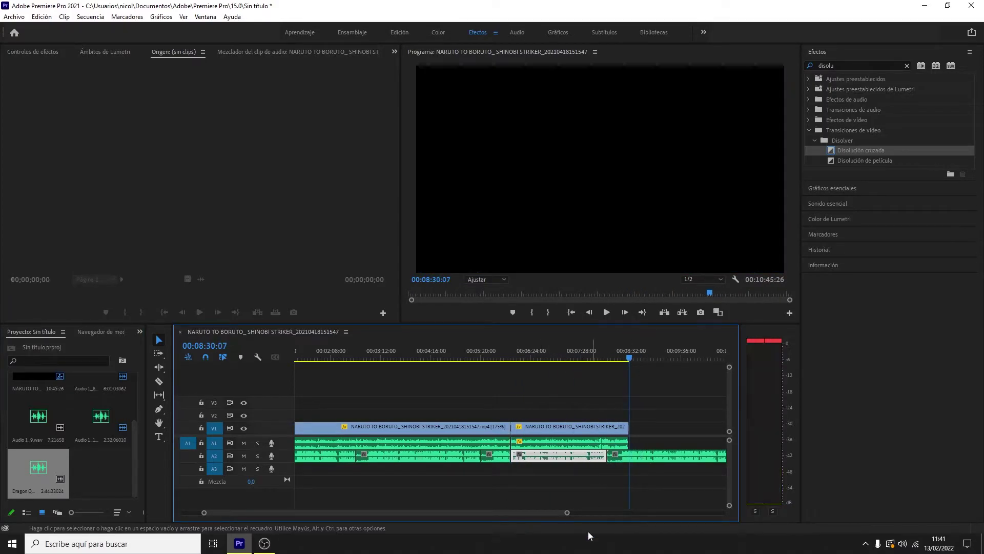
Step: Trim the last A2 music clip's end to 00:08:29:17 and preview the sequence ending
{"action": "left_click_drag", "start_coordinate": [568, 513], "coordinate": [559, 512]}
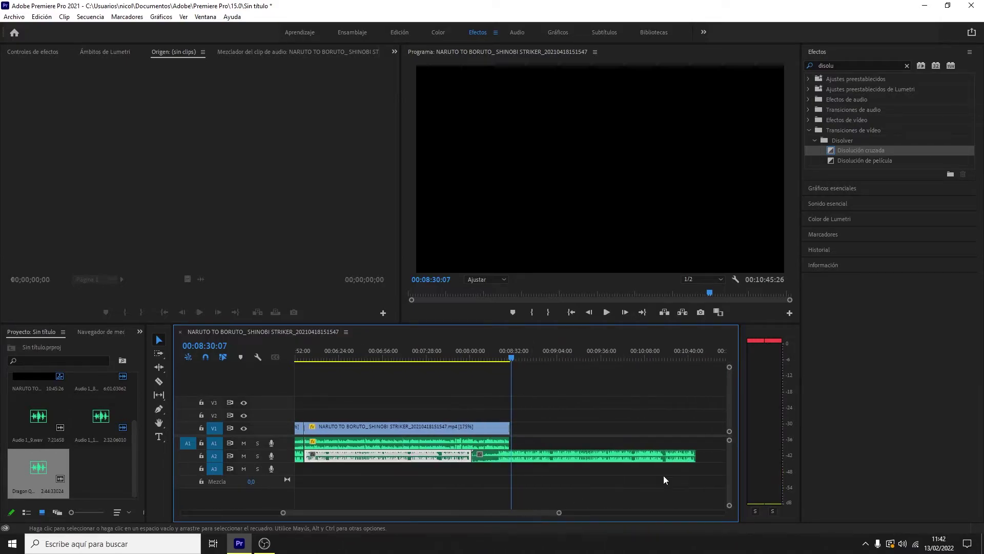
{"action": "left_click_drag", "start_coordinate": [694, 456], "coordinate": [510, 455]}
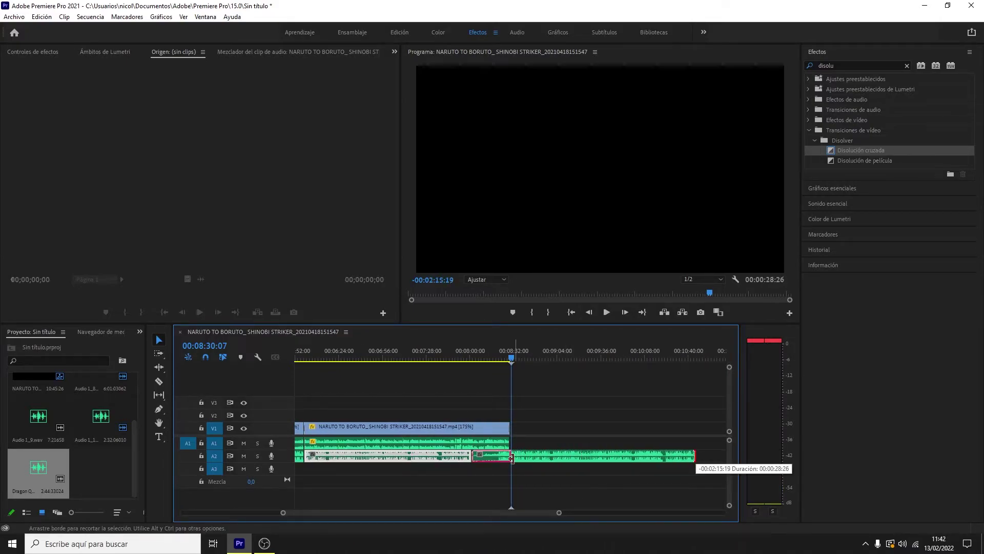
{"action": "left_click_drag", "start_coordinate": [559, 513], "coordinate": [444, 504]}
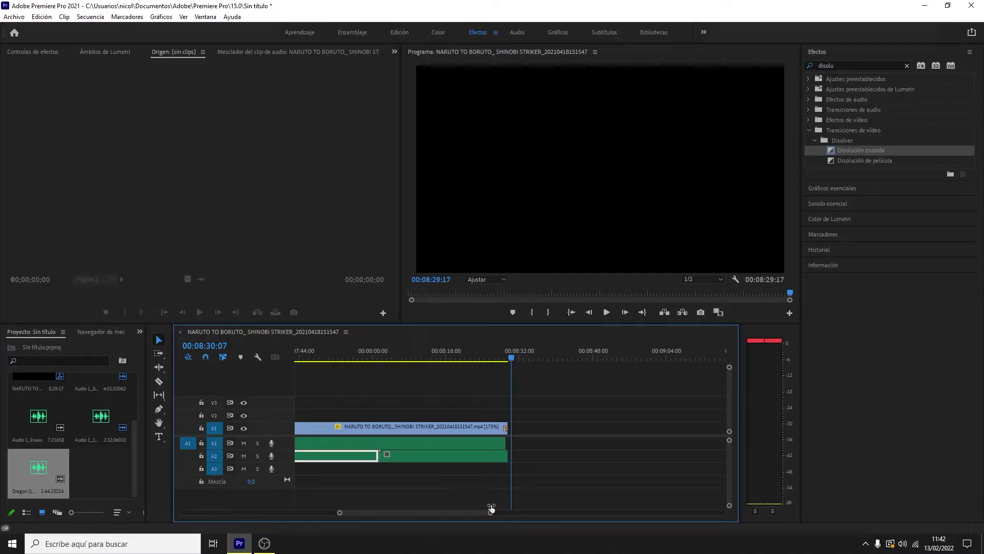
{"action": "left_click_drag", "start_coordinate": [512, 358], "coordinate": [508, 359]}
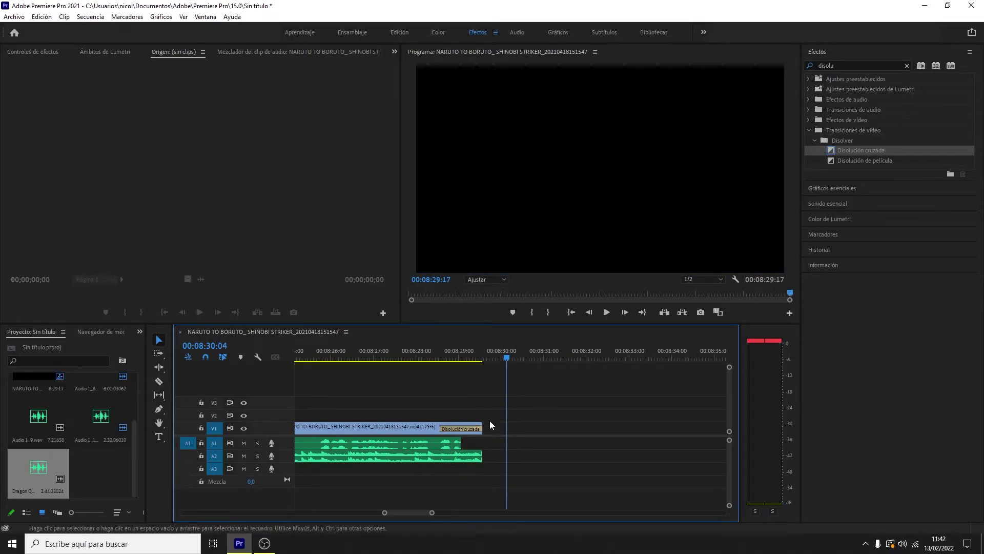
Step: Zoom out to the whole sequence, jump to the start, and zoom in on the clips
{"action": "left_click_drag", "start_coordinate": [385, 512], "coordinate": [241, 531]}
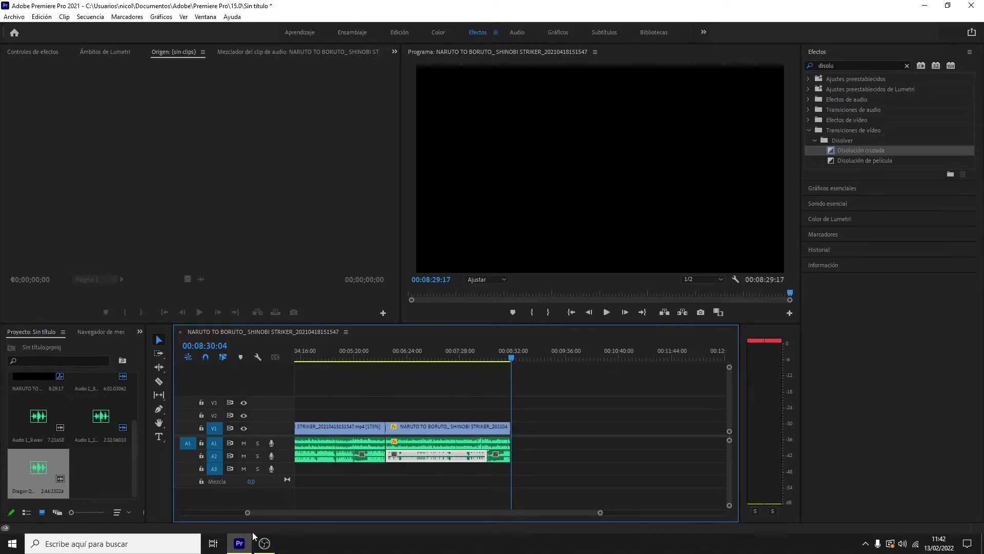
{"action": "left_click_drag", "start_coordinate": [249, 514], "coordinate": [185, 514]}
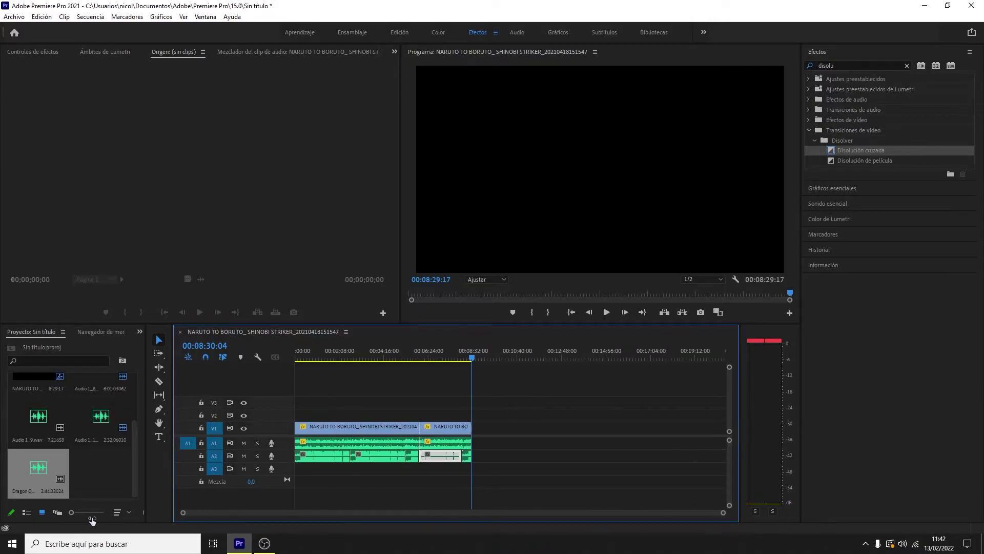
{"action": "left_click", "coordinate": [366, 358]}
{"action": "key", "text": "Home"}
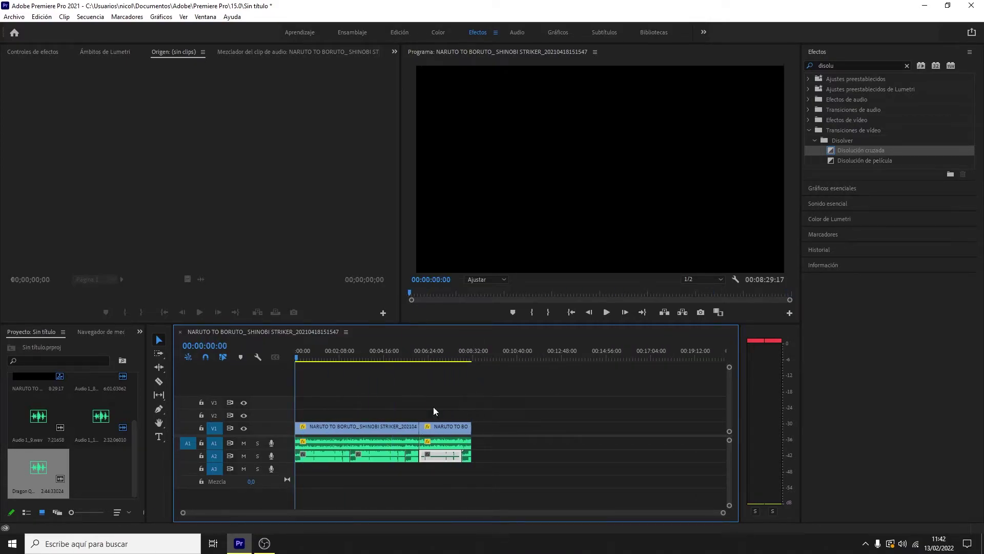
{"action": "mouse_move", "coordinate": [723, 512]}
{"action": "left_mouse_down"}
{"action": "mouse_move", "coordinate": [607, 511]}
{"action": "mouse_move", "coordinate": [703, 508]}
{"action": "left_mouse_up"}
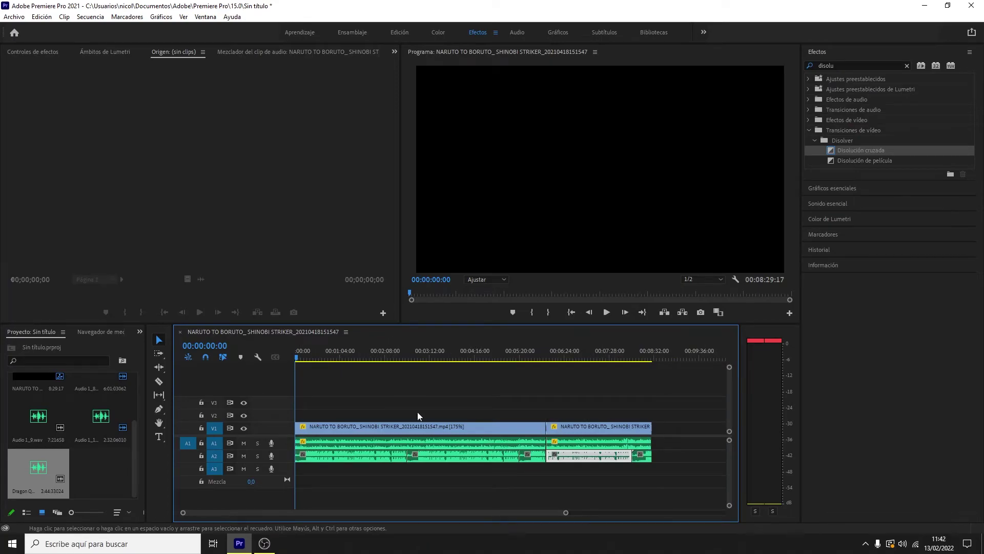
{"action": "left_click_drag", "start_coordinate": [566, 512], "coordinate": [561, 512]}
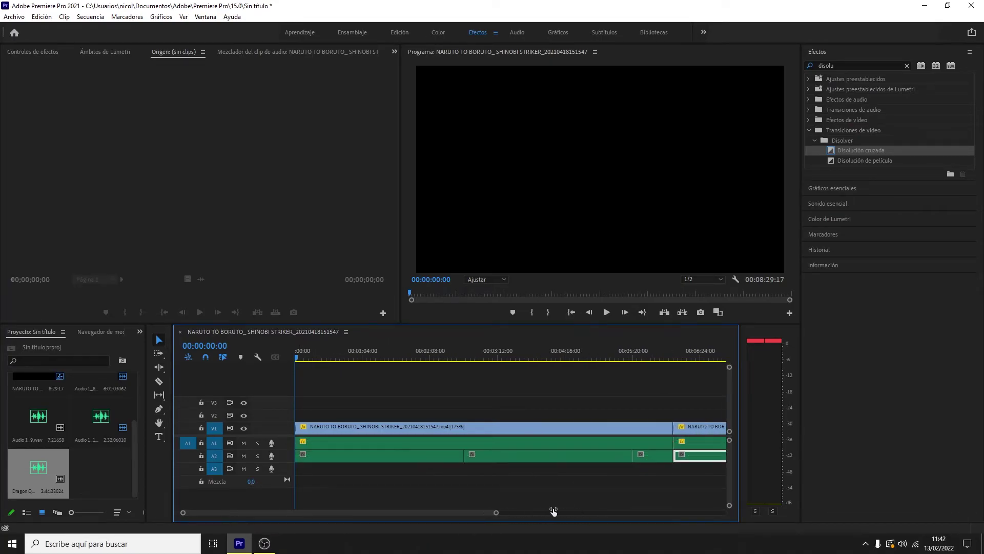
Step: Inspect the transition near 00:05:58 up close, frame-stepping to 00:05:58:11
{"action": "left_click", "coordinate": [297, 358]}
{"action": "left_click_drag", "start_coordinate": [297, 358], "coordinate": [552, 359]}
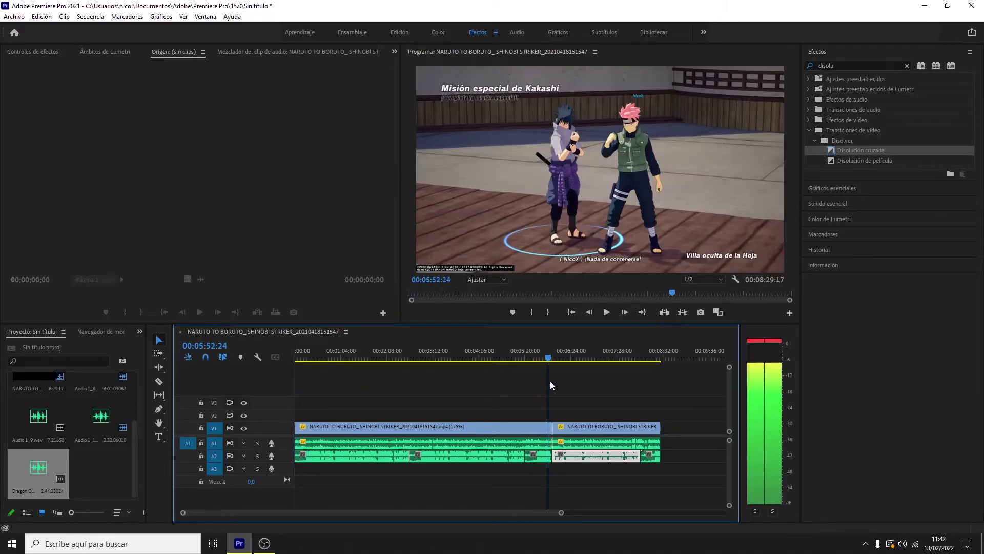
{"action": "left_click_drag", "start_coordinate": [564, 508], "coordinate": [382, 492]}
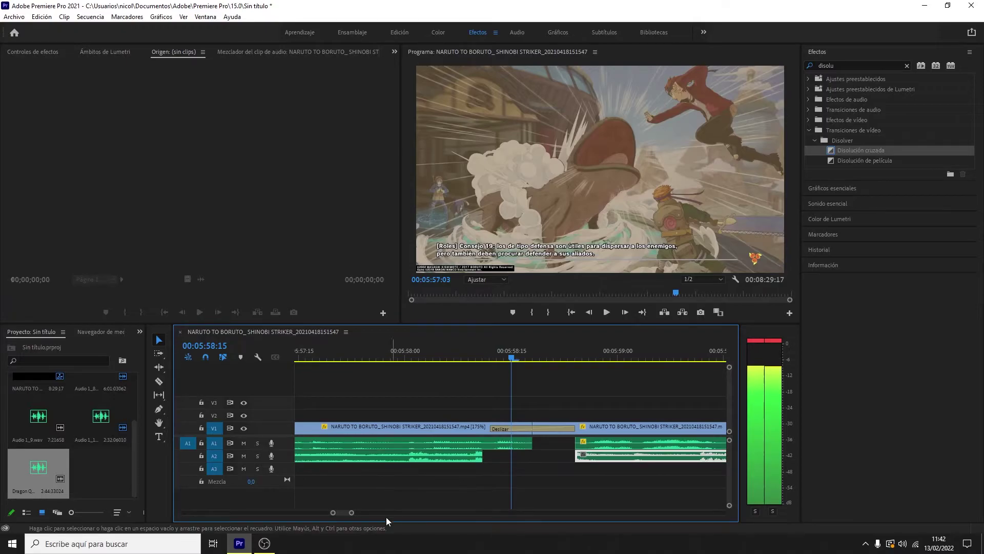
{"action": "key", "text": "Left"}
{"action": "key", "text": "Left"}
{"action": "key", "text": "Left"}
{"action": "key", "text": "Right"}
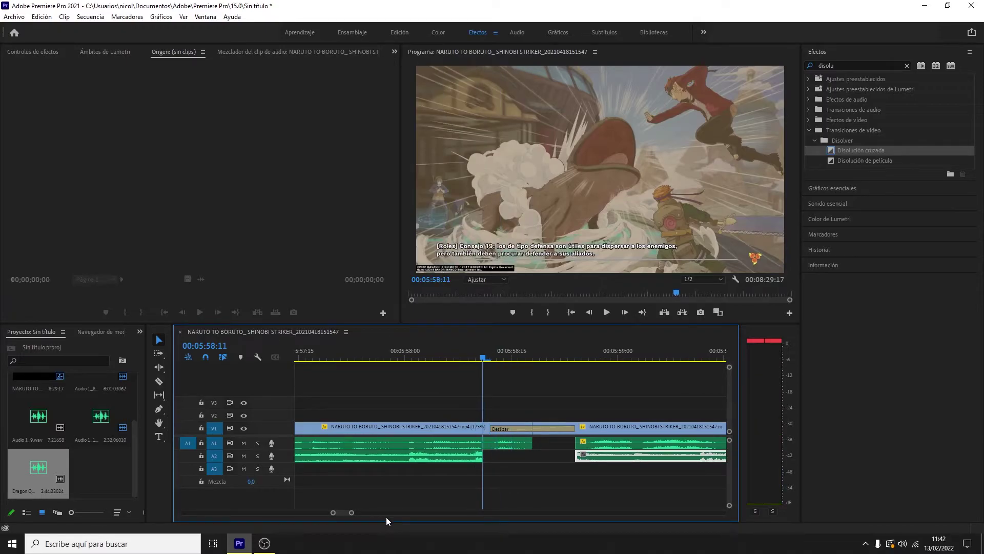
{"action": "key", "text": "Right"}
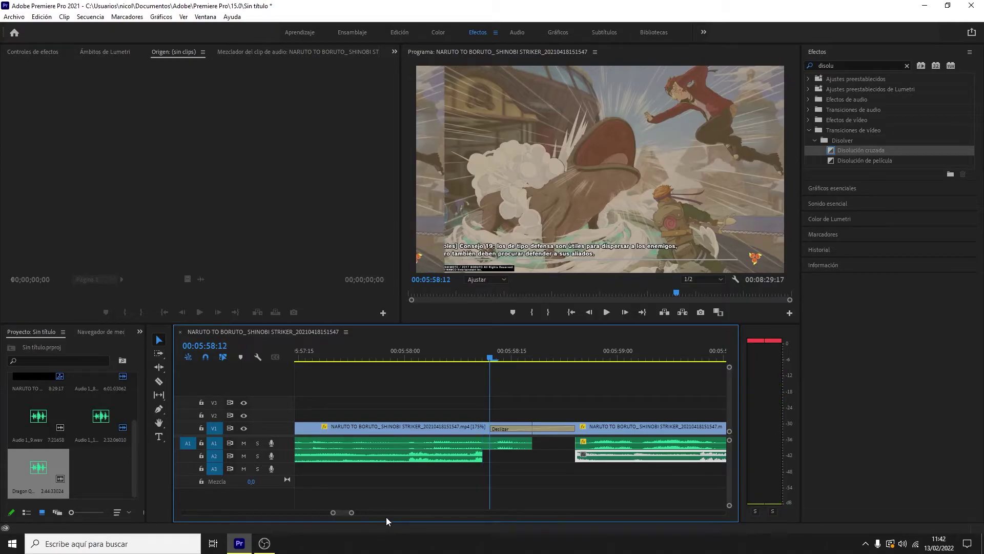
{"action": "key", "text": "Left"}
{"action": "key", "text": "Left"}
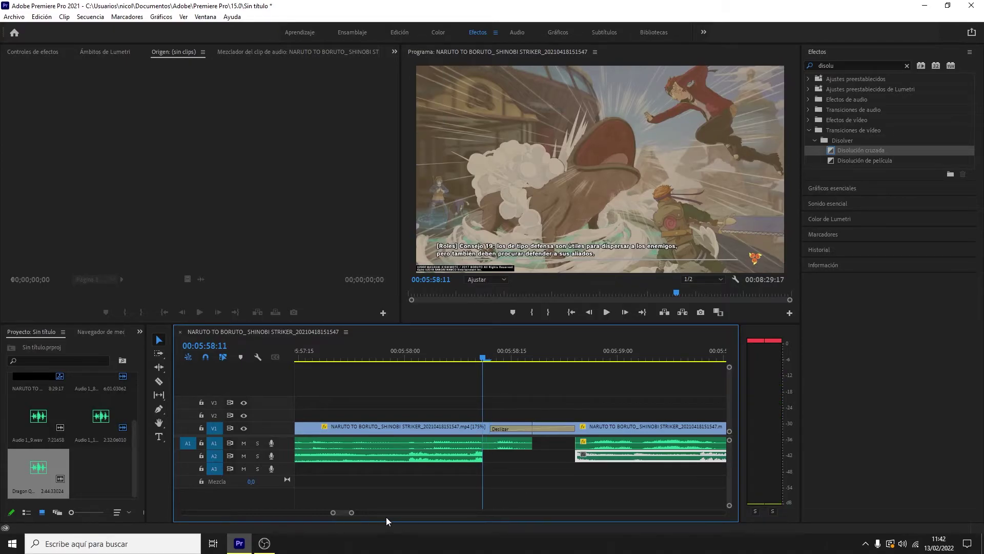
Step: Return the playhead to 00:00:00:00 at the start of the sequence
{"action": "scroll", "coordinate": [336, 512], "scroll_direction": "down", "scroll_amount": 10}
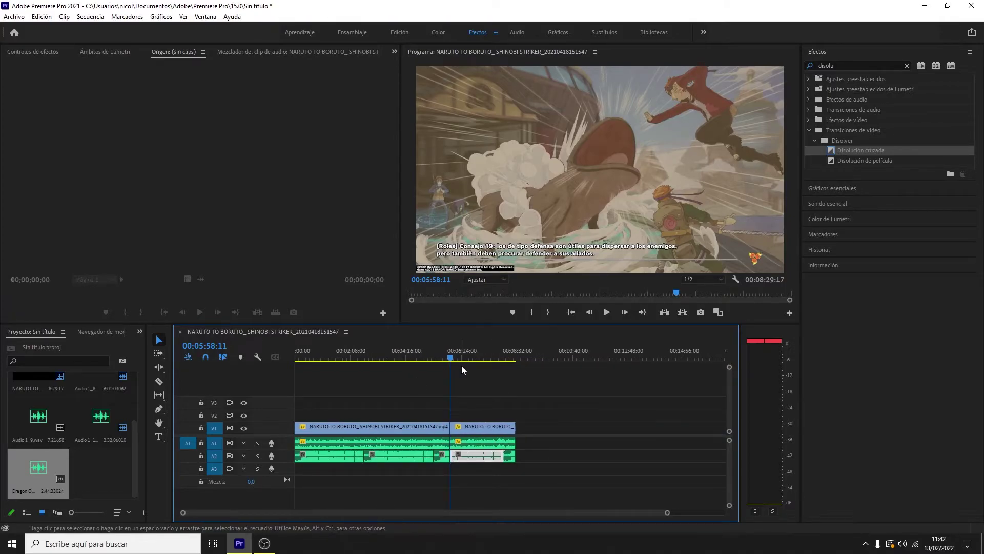
{"action": "left_click_drag", "start_coordinate": [450, 358], "coordinate": [184, 367]}
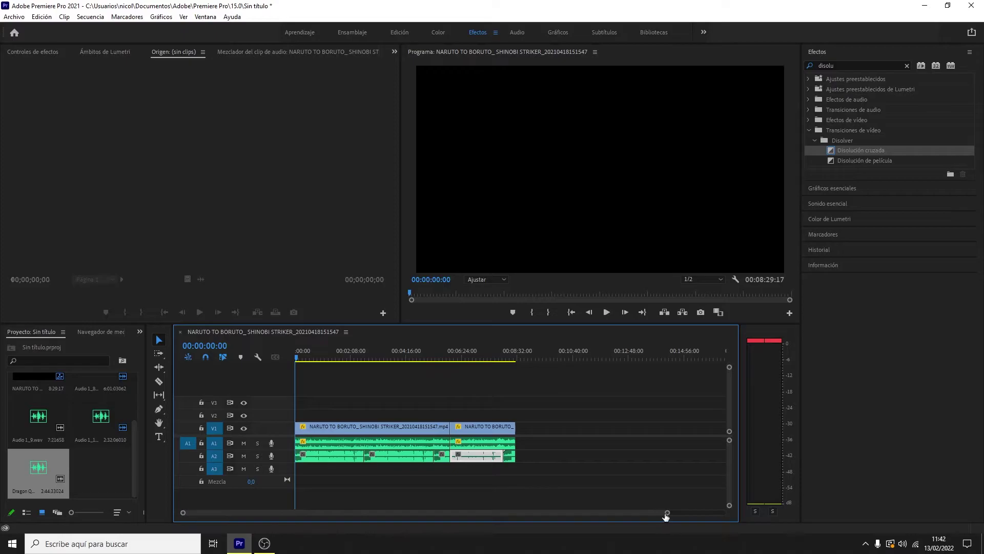
{"action": "scroll", "coordinate": [665, 512], "scroll_direction": "up", "scroll_amount": 5}
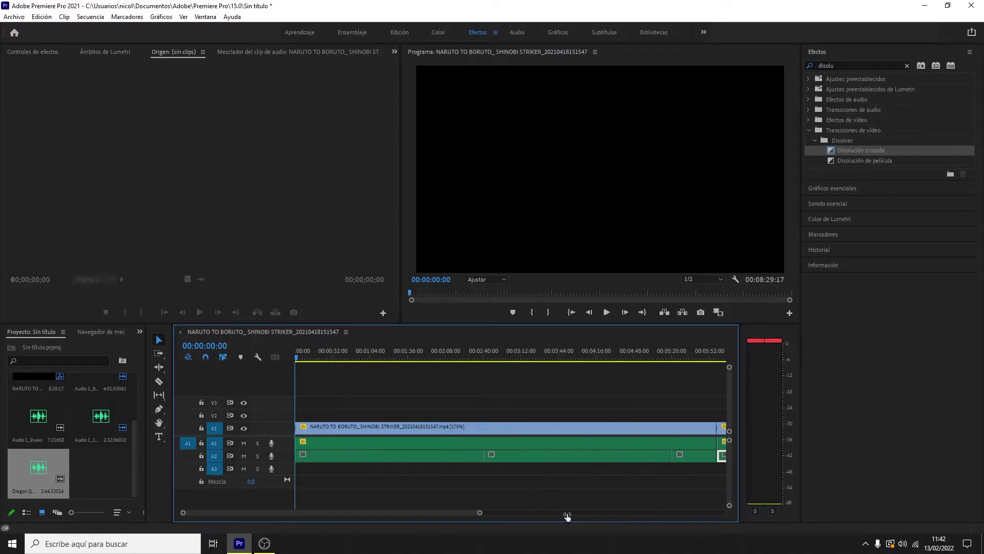
Step: Normalize the first Dragon Q clip on A2 to a -2 dB maximum peak and play to hear it
{"action": "left_click", "coordinate": [549, 458]}
{"action": "right_click", "coordinate": [542, 461]}
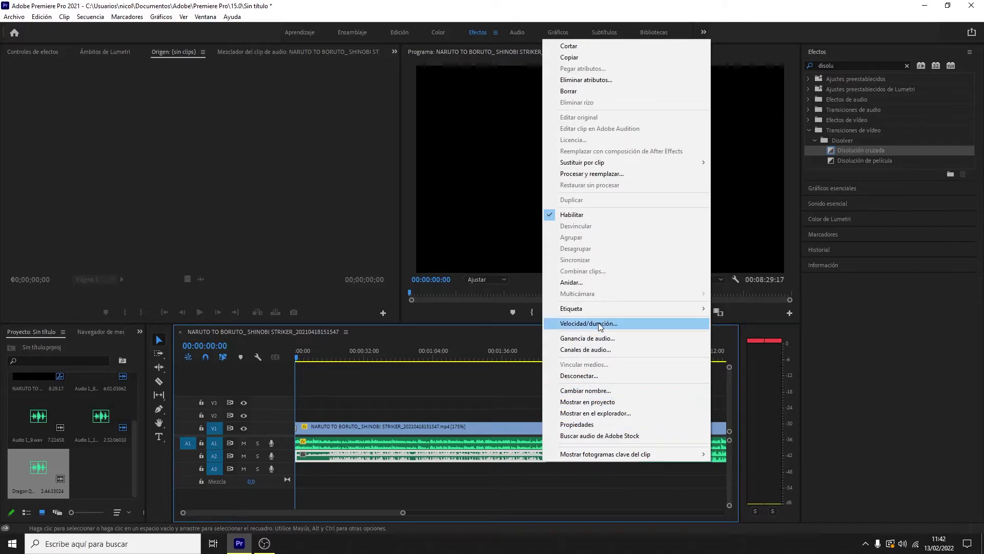
{"action": "left_click", "coordinate": [598, 338]}
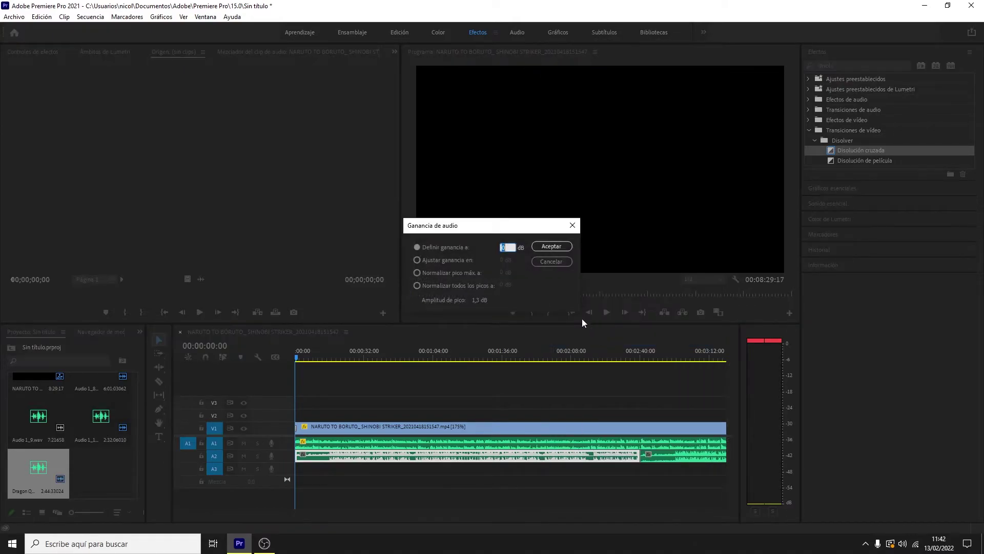
{"action": "left_click", "coordinate": [432, 271]}
{"action": "type", "text": "-25"}
{"action": "key", "text": "Return"}
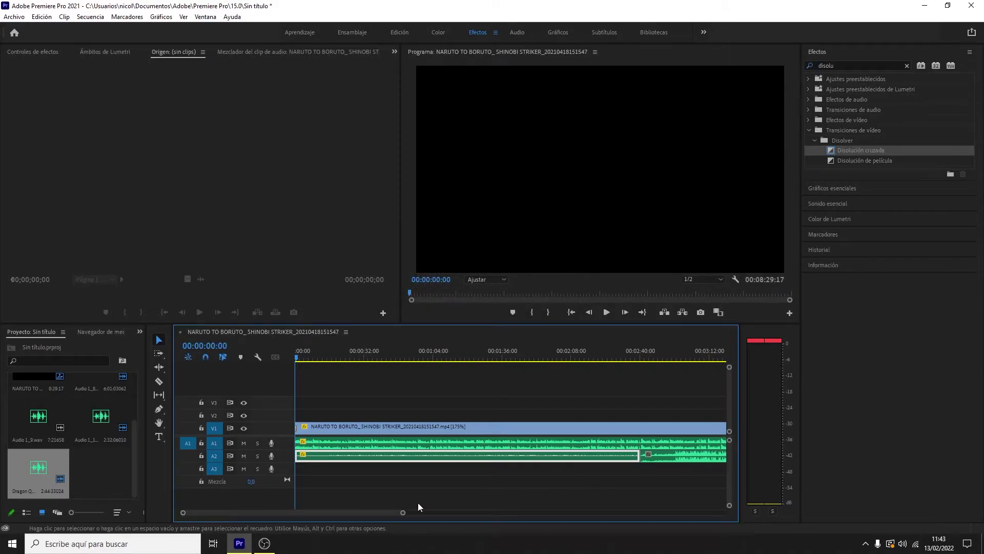
{"action": "key", "text": "space"}
Step: Normalize the middle A2 music clip at 00:02:45:08 to a -2 dB maximum peak
{"action": "left_click_drag", "start_coordinate": [403, 512], "coordinate": [547, 510]}
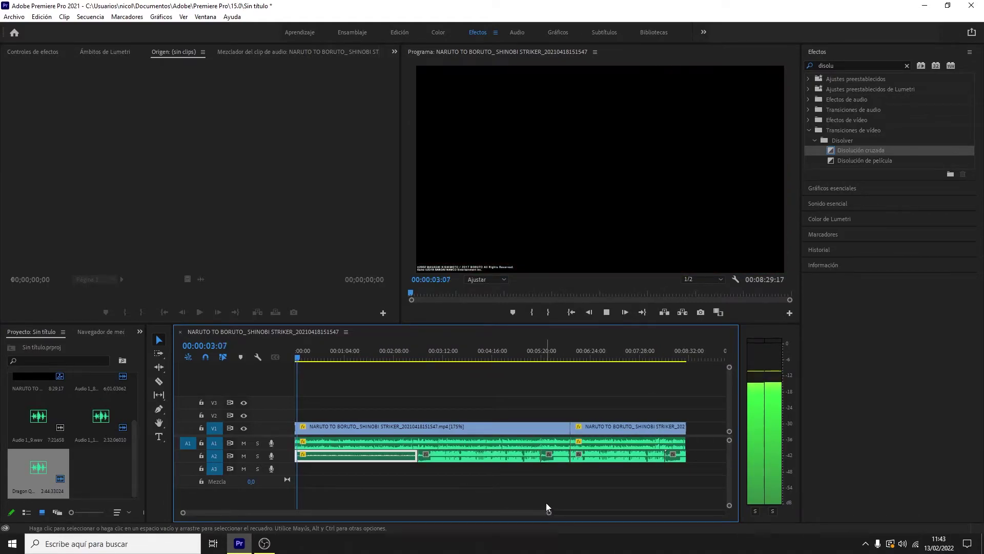
{"action": "key", "text": "space"}
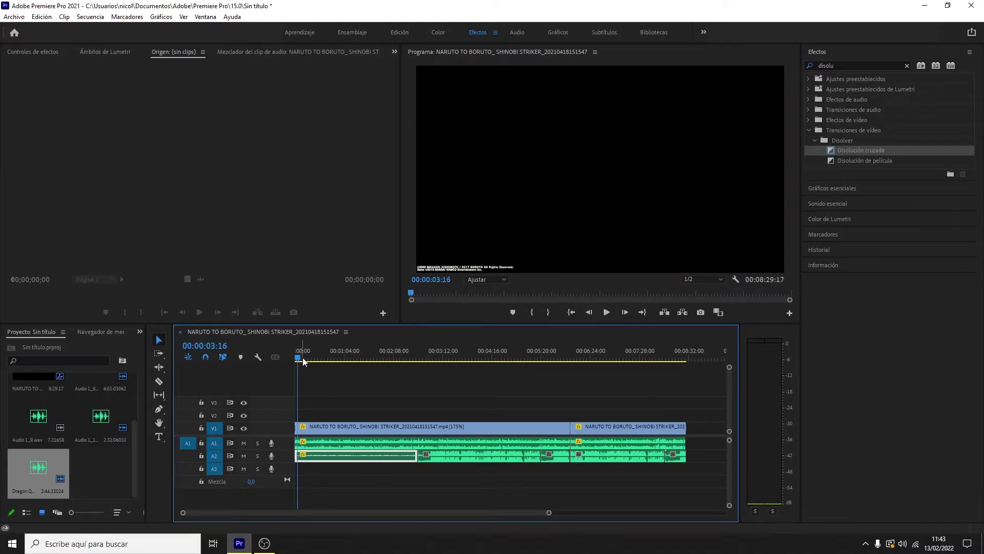
{"action": "left_click_drag", "start_coordinate": [300, 360], "coordinate": [421, 359]}
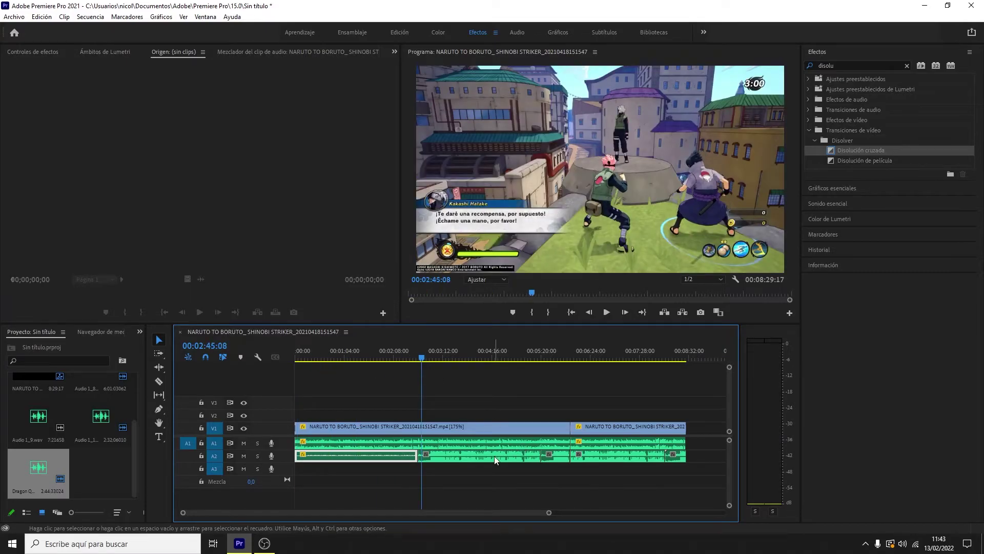
{"action": "left_click", "coordinate": [496, 457]}
{"action": "right_click", "coordinate": [497, 457]}
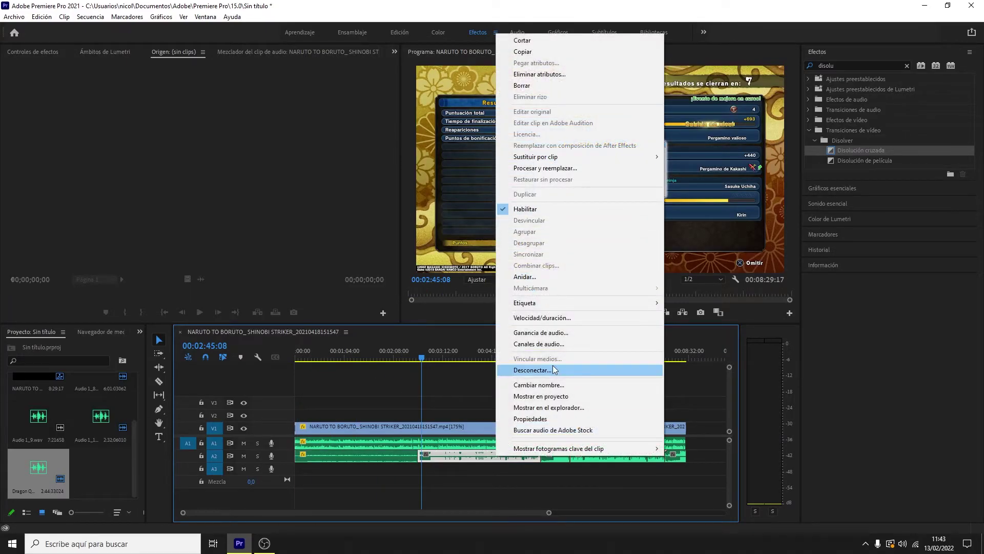
{"action": "left_click", "coordinate": [546, 334]}
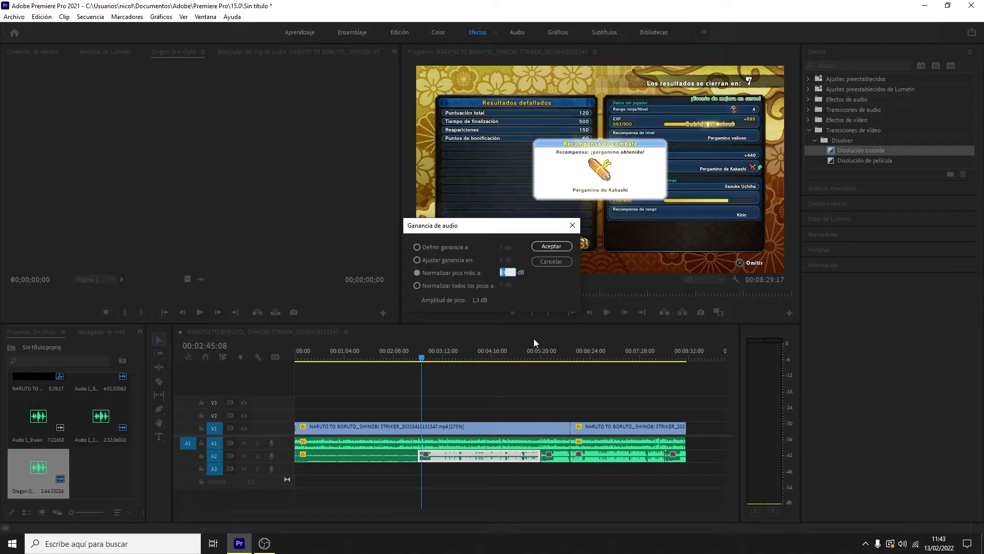
{"action": "key", "text": "Return"}
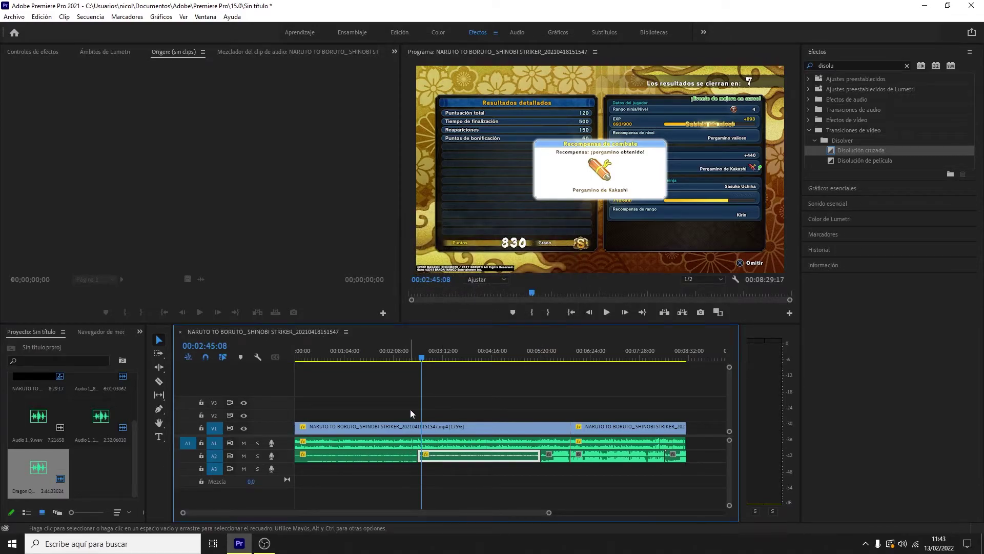
Step: Normalize the next A2 Dragon Q clip, starting near 5:20, to a -2 dB maximum peak
{"action": "left_click_drag", "start_coordinate": [421, 357], "coordinate": [549, 360]}
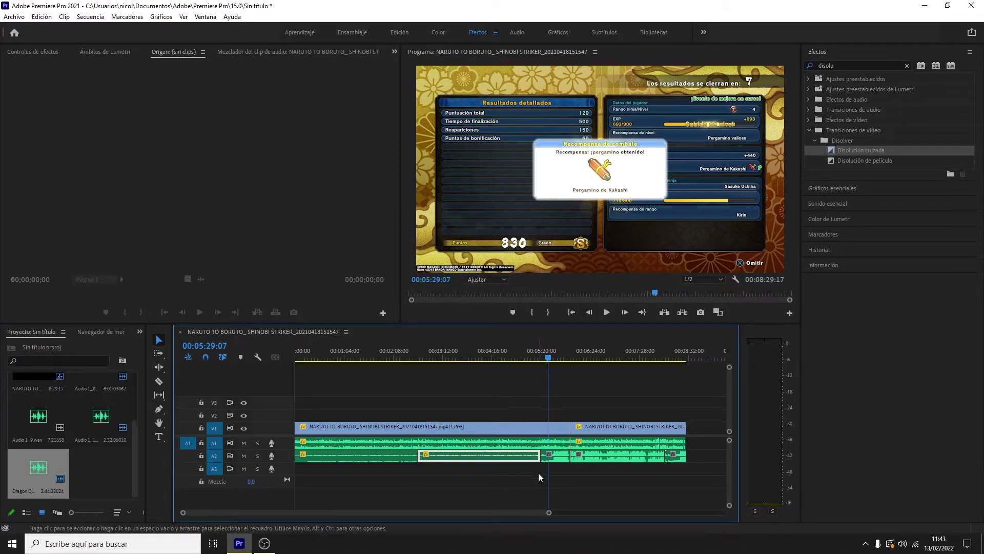
{"action": "key", "text": "="}
{"action": "key", "text": "="}
{"action": "key", "text": "="}
{"action": "key", "text": "="}
{"action": "left_click", "coordinate": [433, 456]}
{"action": "right_click", "coordinate": [433, 457]}
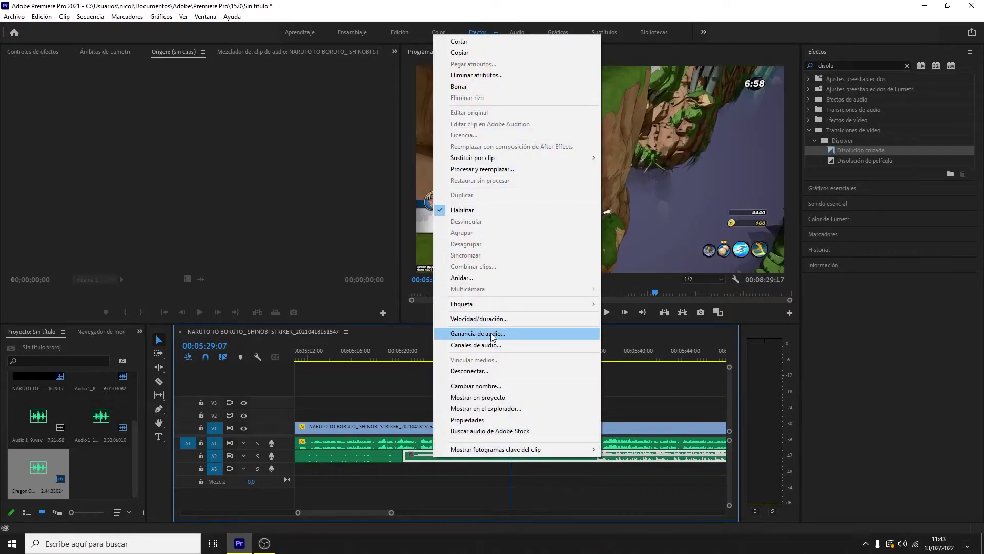
{"action": "left_click", "coordinate": [479, 335]}
{"action": "type", "text": "0"}
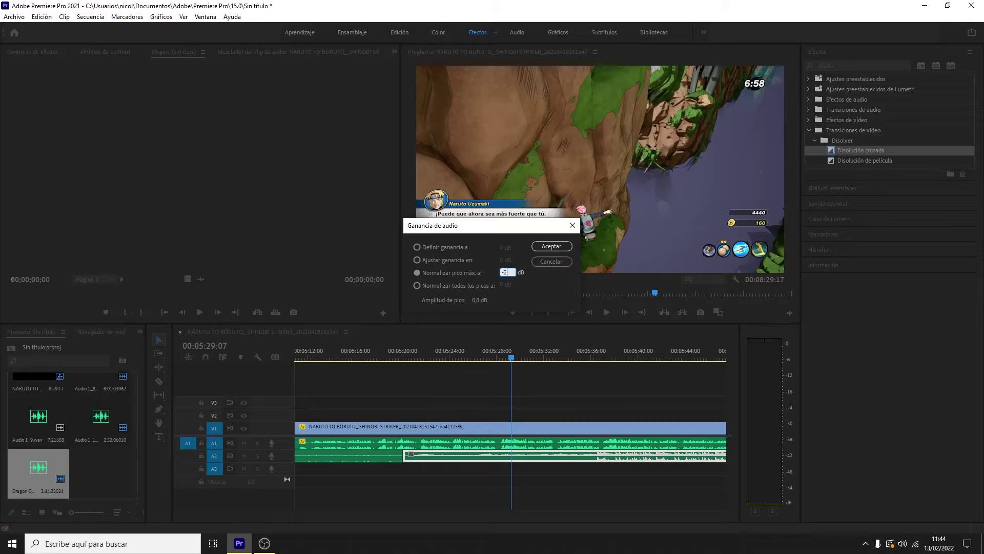
{"action": "key", "text": "Return"}
Step: Move the playhead to 00:05:30:01 and zoom in on the following music clips
{"action": "mouse_move", "coordinate": [392, 512]}
{"action": "left_mouse_down"}
{"action": "mouse_move", "coordinate": [587, 505]}
{"action": "mouse_move", "coordinate": [606, 492]}
{"action": "left_mouse_up"}
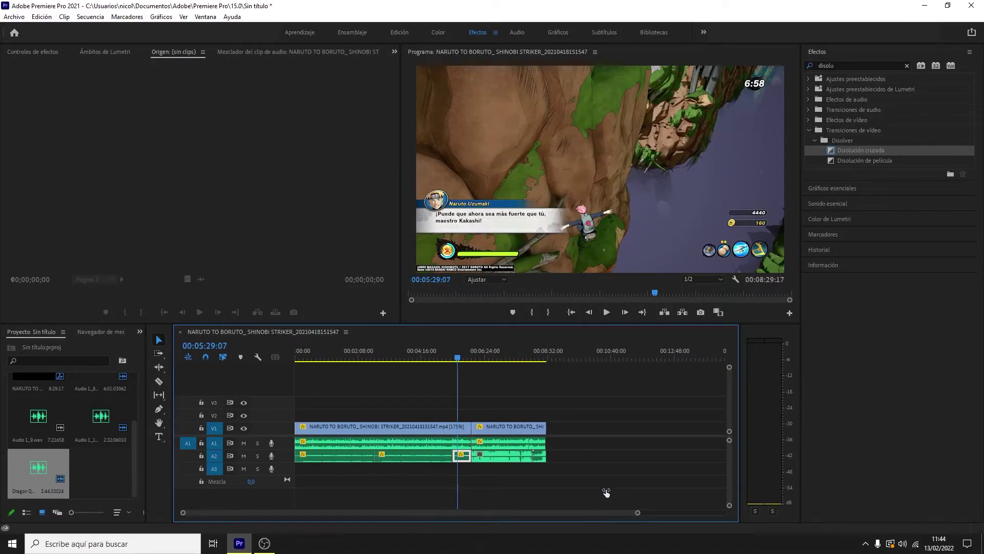
{"action": "mouse_move", "coordinate": [606, 492]}
{"action": "left_mouse_down"}
{"action": "mouse_move", "coordinate": [495, 479]}
{"action": "mouse_move", "coordinate": [506, 416]}
{"action": "left_mouse_up"}
{"action": "left_click", "coordinate": [512, 358]}
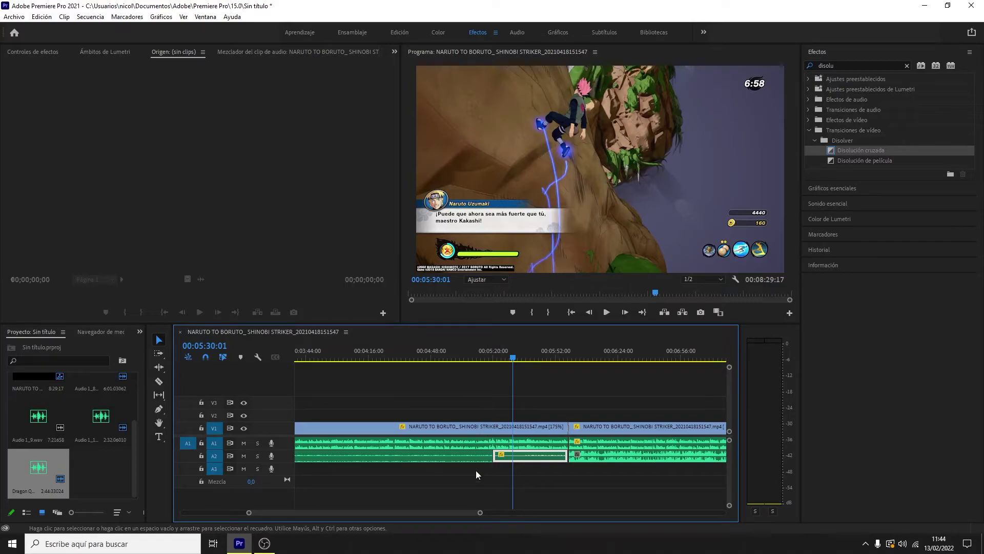
{"action": "left_click_drag", "start_coordinate": [480, 512], "coordinate": [672, 508]}
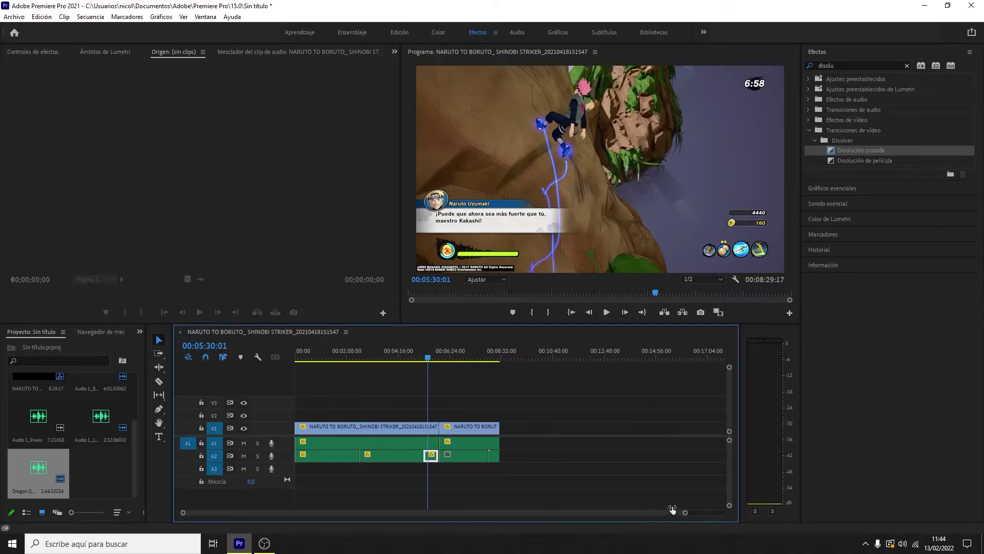
{"action": "key", "text": "equal"}
{"action": "key", "text": "equal"}
{"action": "key", "text": "equal"}
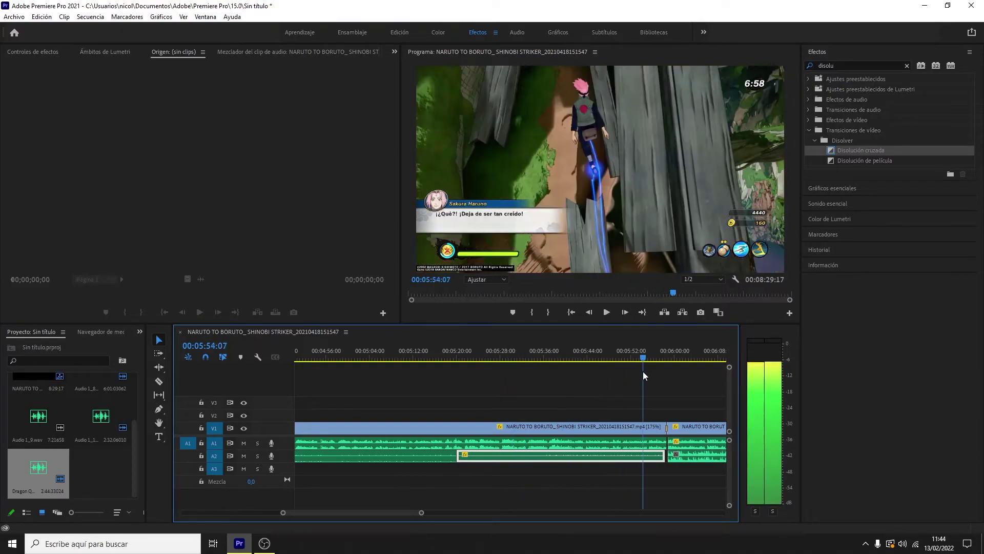
Step: Apply the -2 dB peak normalization to the following A2 music clip
{"action": "left_click_drag", "start_coordinate": [511, 361], "coordinate": [681, 358]}
{"action": "left_click_drag", "start_coordinate": [422, 513], "coordinate": [477, 513]}
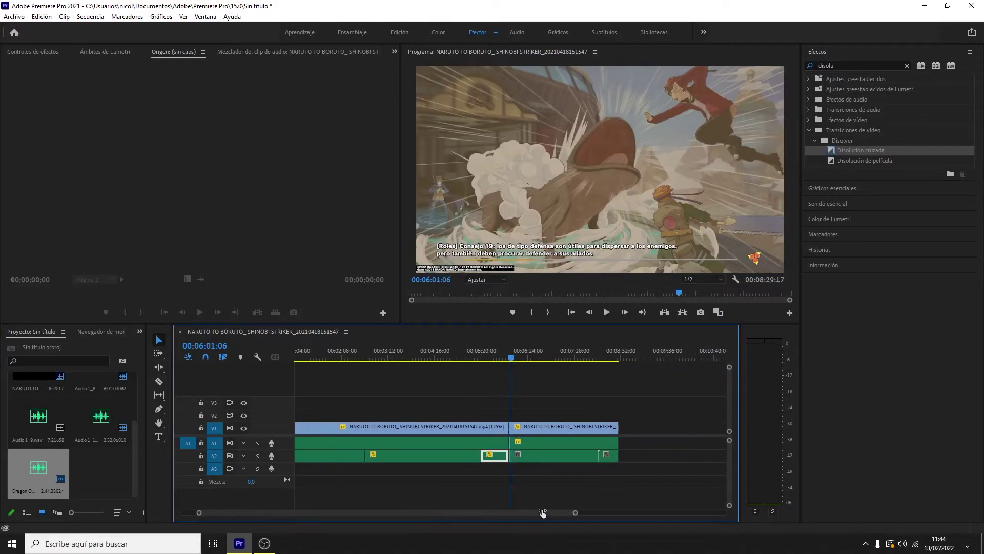
{"action": "left_click", "coordinate": [568, 457]}
{"action": "right_click", "coordinate": [567, 457]}
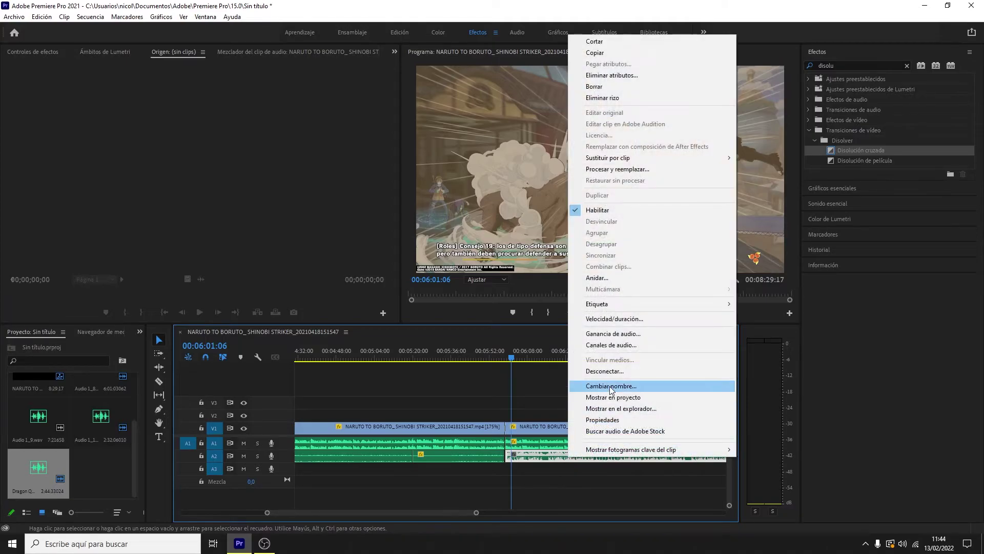
{"action": "left_click", "coordinate": [618, 338]}
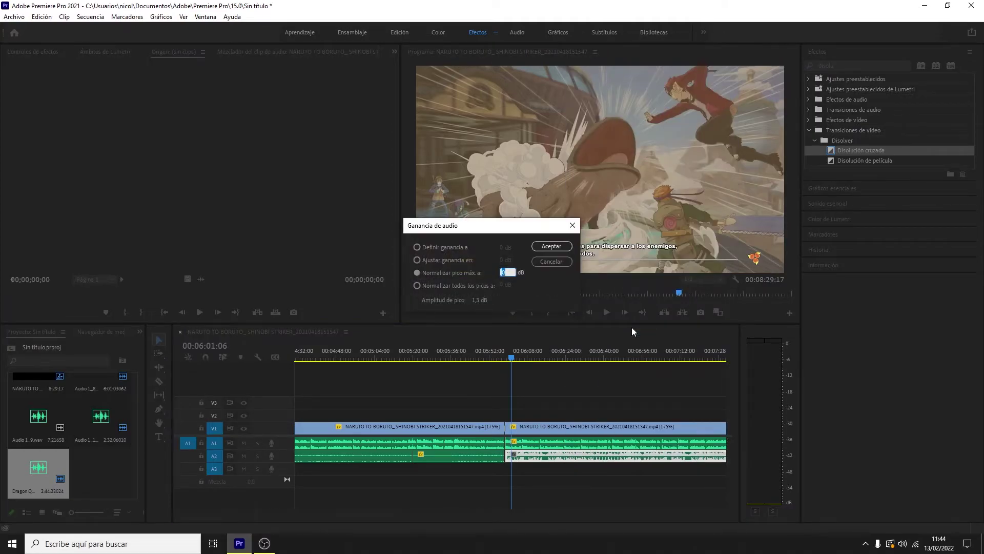
{"action": "key", "text": "Return"}
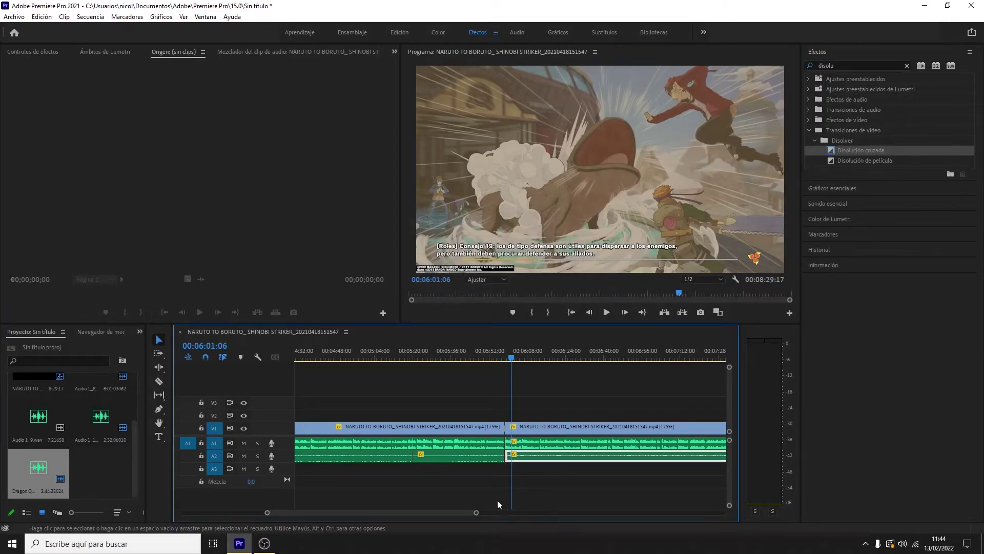
Step: Normalize the last Dragon Q clip on A2, near 00:08:08:26, to a -2 dB peak
{"action": "left_click_drag", "start_coordinate": [474, 512], "coordinate": [597, 512]}
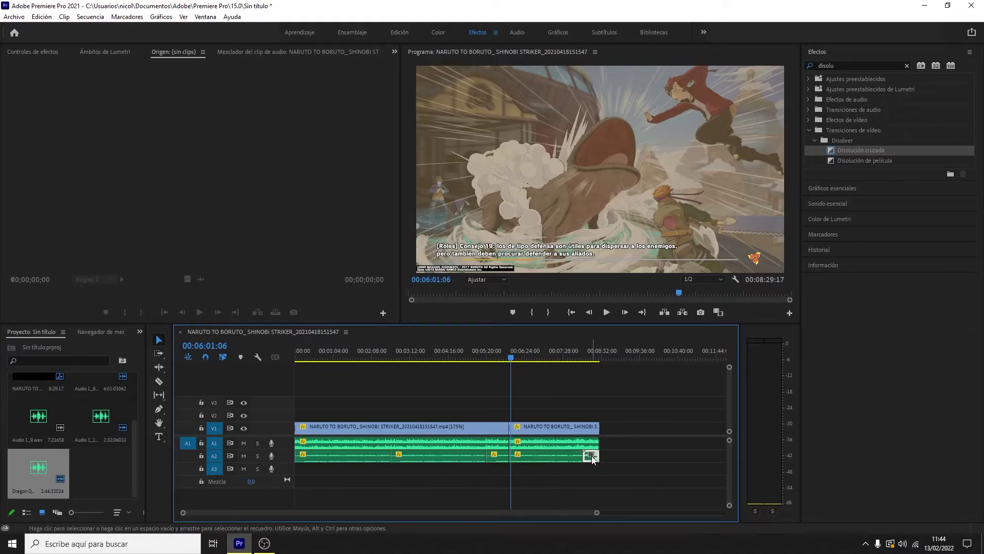
{"action": "right_click", "coordinate": [591, 456]}
{"action": "right_click", "coordinate": [593, 453]}
{"action": "right_click", "coordinate": [593, 452]}
{"action": "right_click", "coordinate": [593, 452]}
{"action": "right_click", "coordinate": [590, 451]}
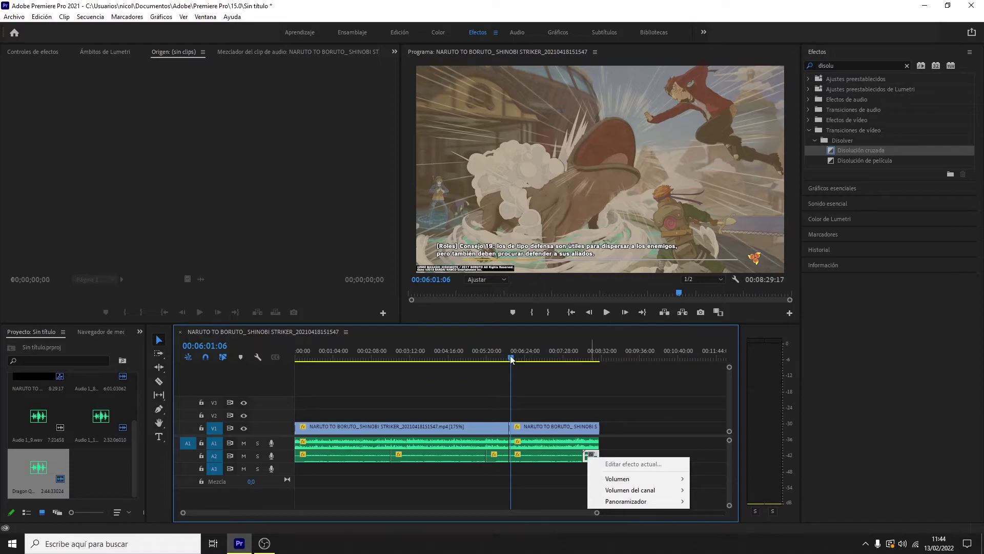
{"action": "left_click_drag", "start_coordinate": [511, 359], "coordinate": [583, 368]}
{"action": "left_click_drag", "start_coordinate": [596, 512], "coordinate": [529, 512]}
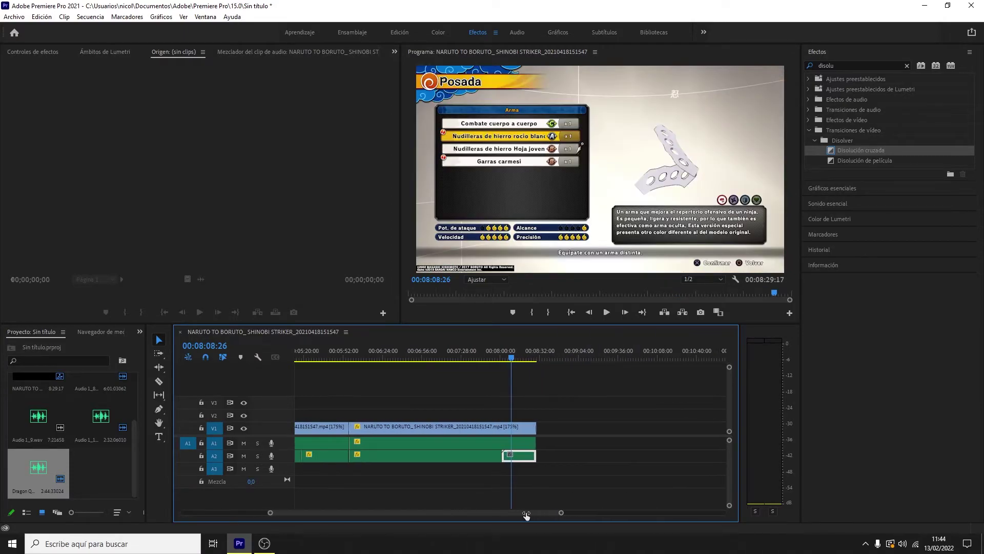
{"action": "right_click", "coordinate": [539, 456]}
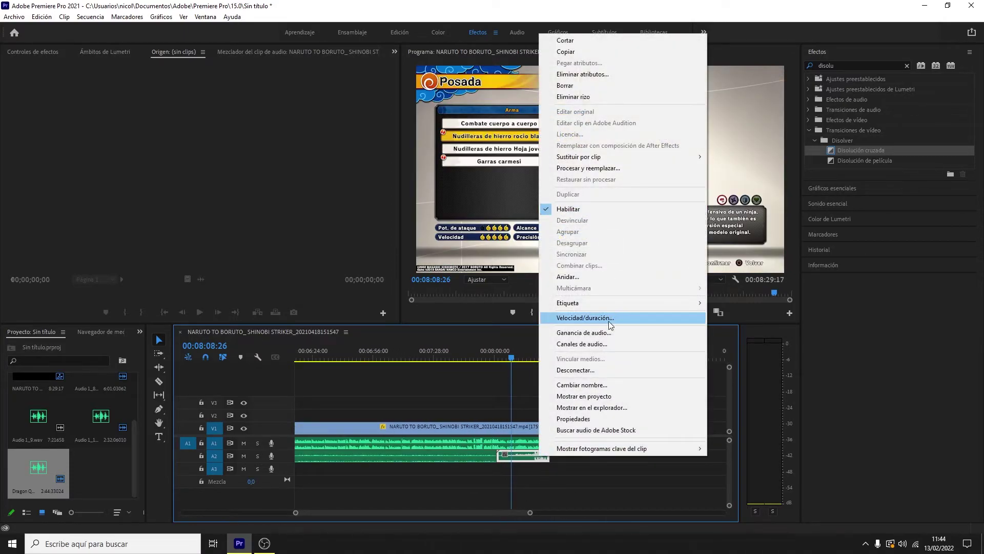
{"action": "left_click", "coordinate": [597, 332]}
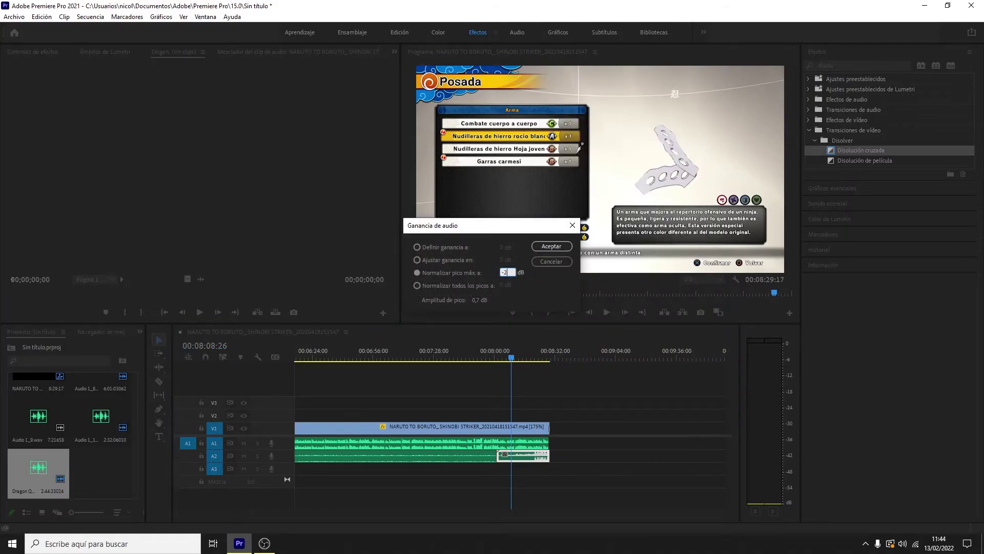
{"action": "key", "text": "Return"}
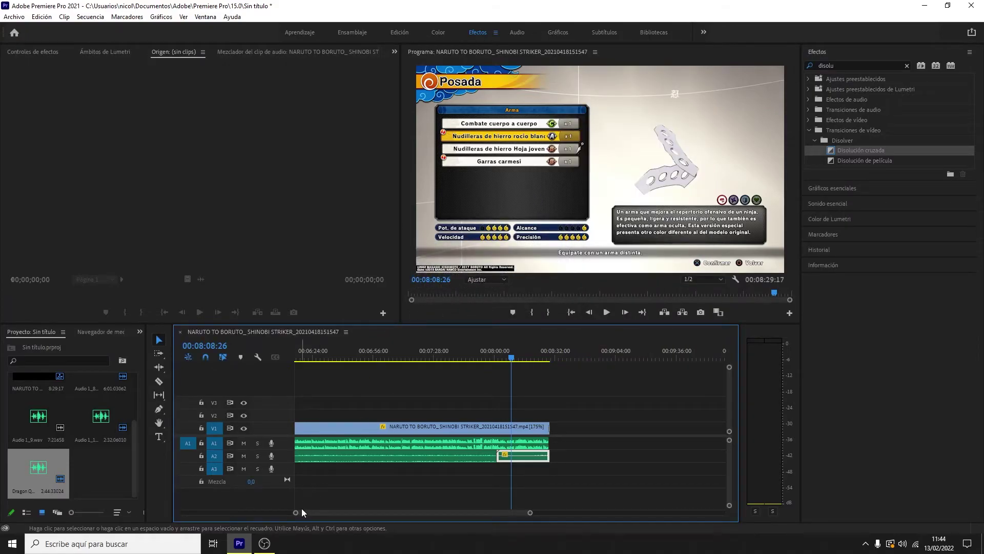
Step: Zoom out and return to the slide transition around 05:56, zoomed in close
{"action": "key", "text": "minus"}
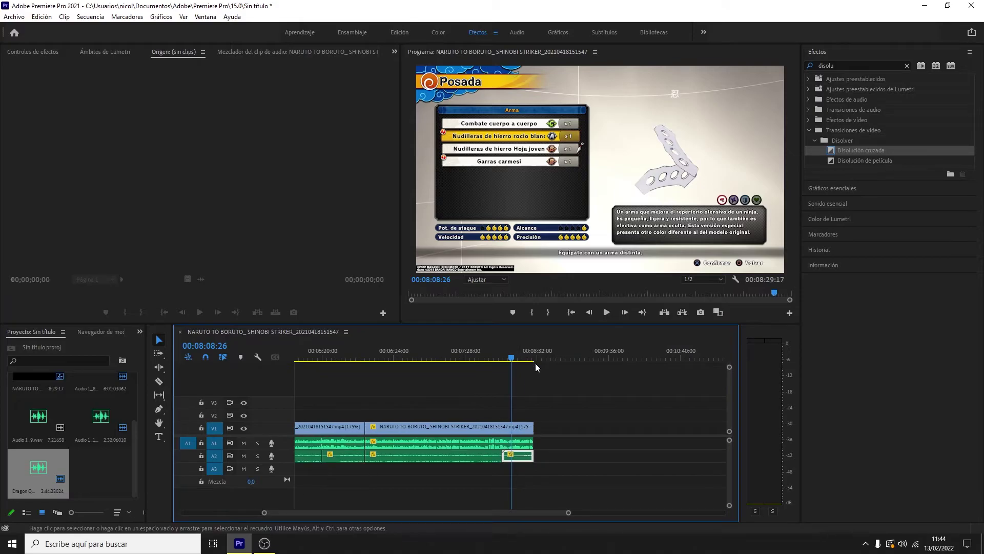
{"action": "left_click_drag", "start_coordinate": [512, 358], "coordinate": [363, 367]}
{"action": "left_click_drag", "start_coordinate": [568, 512], "coordinate": [437, 499]}
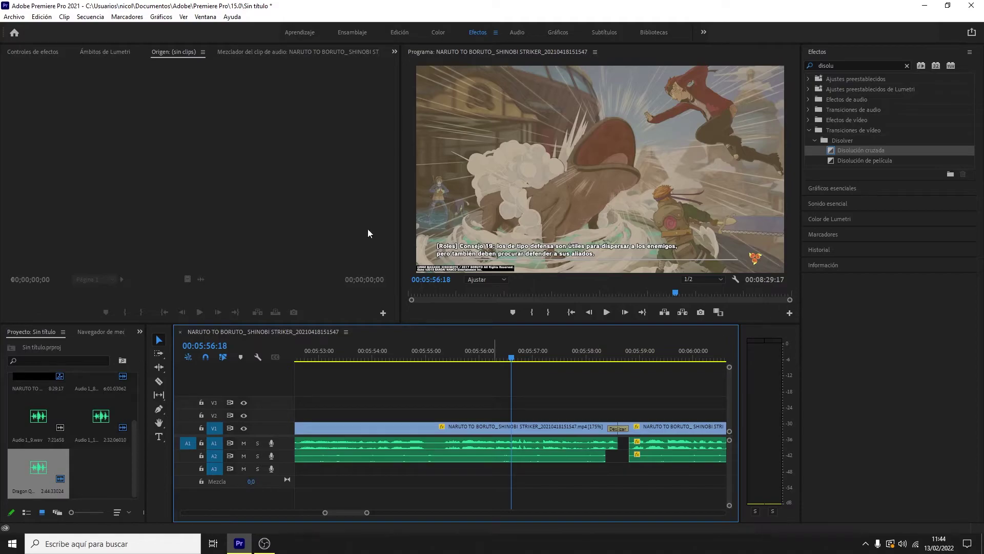
Step: Import the swoosh sound from Escritorio > YT > MUSICA > EFECTOS and drop it onto track A3
{"action": "left_click", "coordinate": [19, 19]}
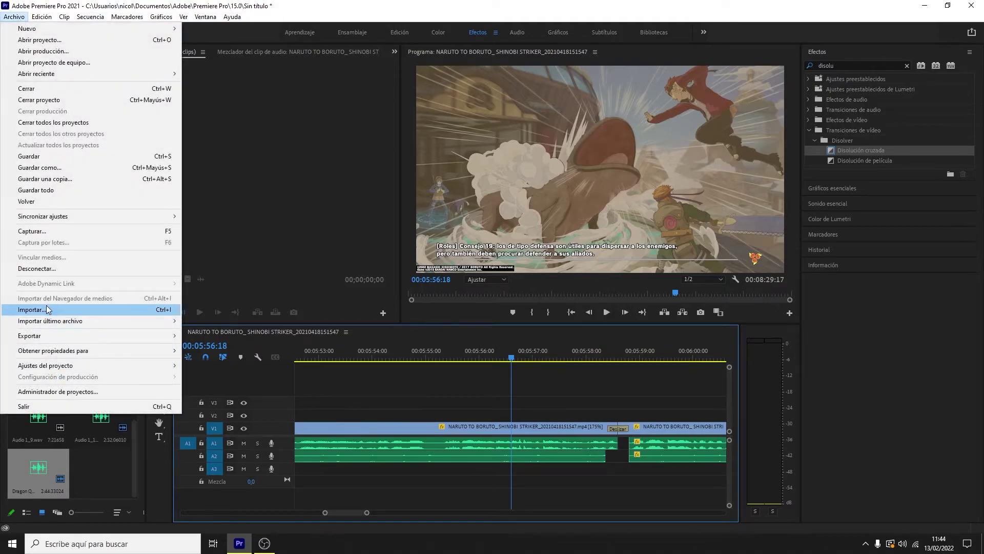
{"action": "left_click", "coordinate": [46, 309]}
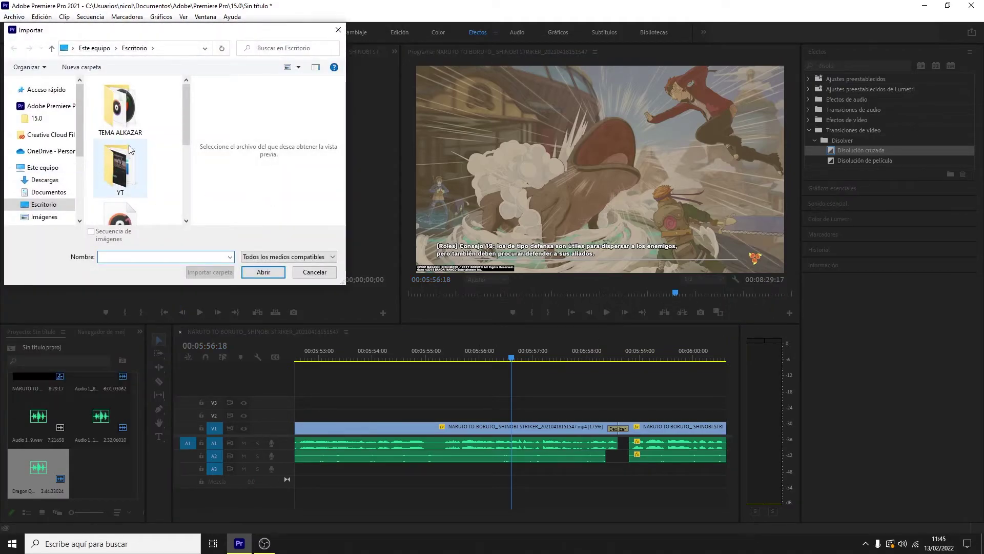
{"action": "double_click", "coordinate": [128, 161]}
{"action": "double_click", "coordinate": [122, 163]}
{"action": "double_click", "coordinate": [117, 102]}
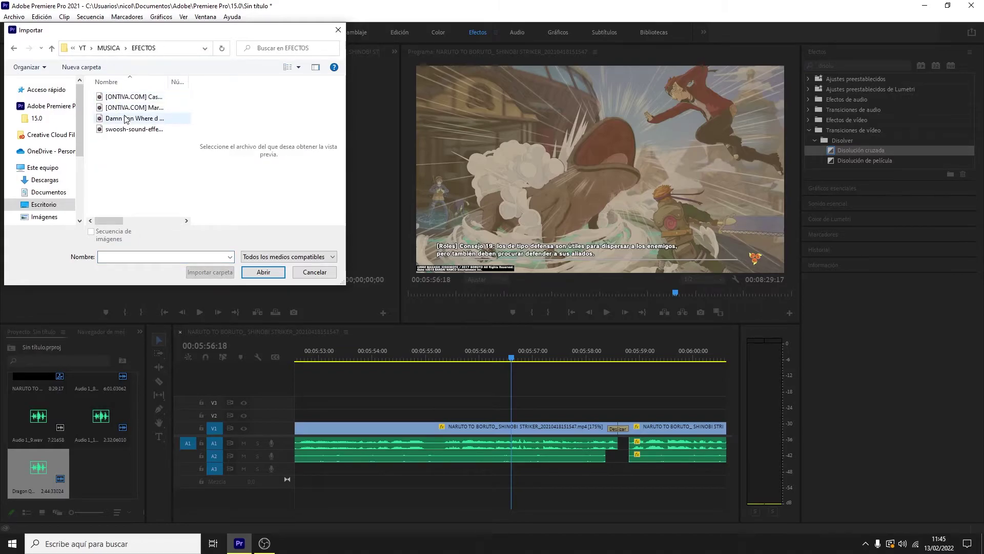
{"action": "left_click", "coordinate": [134, 129]}
{"action": "double_click", "coordinate": [134, 129]}
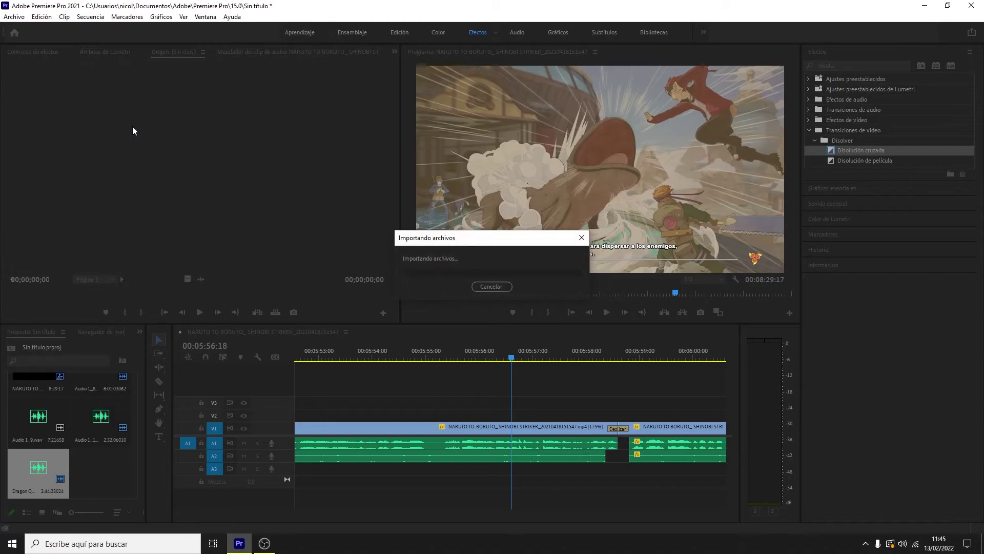
{"action": "left_click_drag", "start_coordinate": [107, 492], "coordinate": [641, 474]}
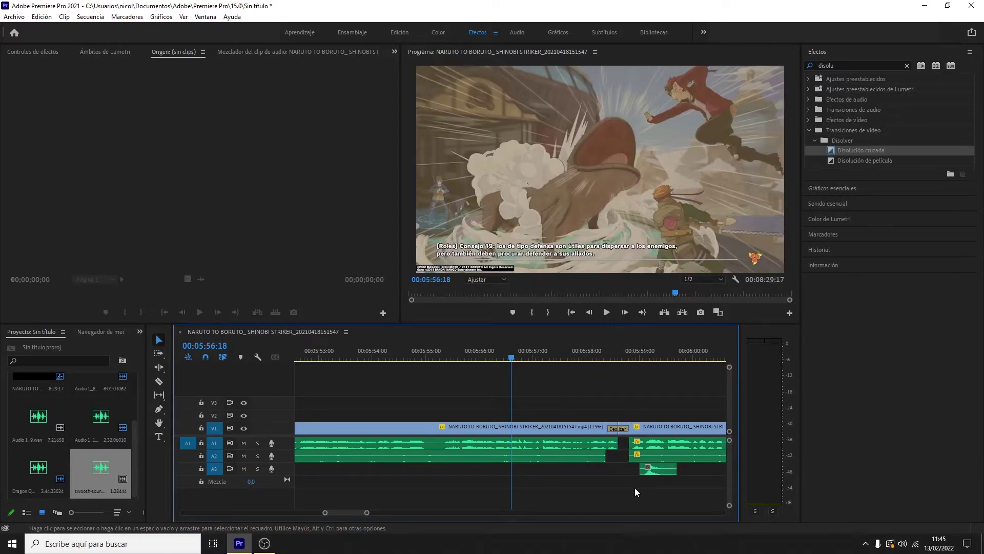
Step: Trim the swoosh clip's start and end and shift it left toward 05:58 on A3
{"action": "left_click_drag", "start_coordinate": [513, 359], "coordinate": [637, 359]}
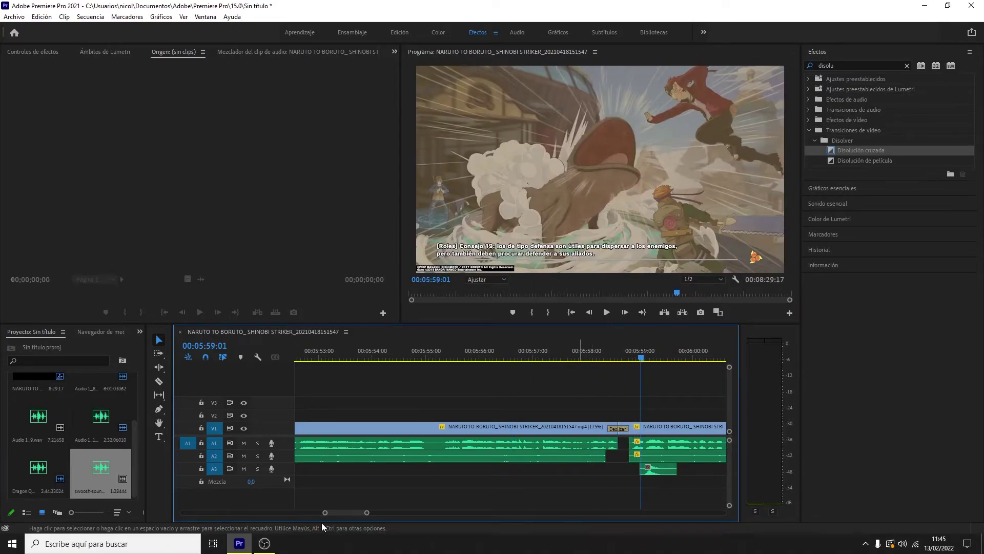
{"action": "left_click_drag", "start_coordinate": [366, 512], "coordinate": [339, 512]}
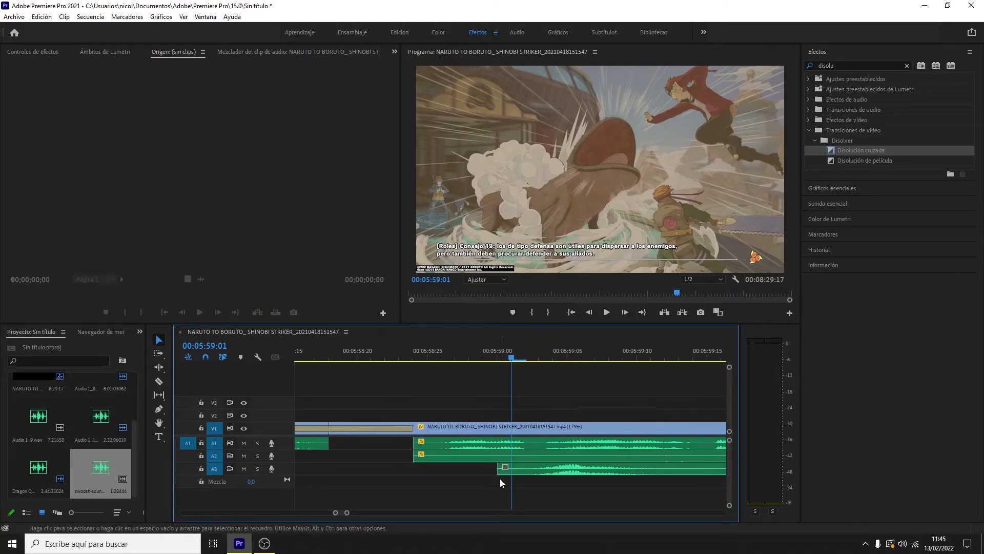
{"action": "left_click_drag", "start_coordinate": [500, 468], "coordinate": [530, 473]}
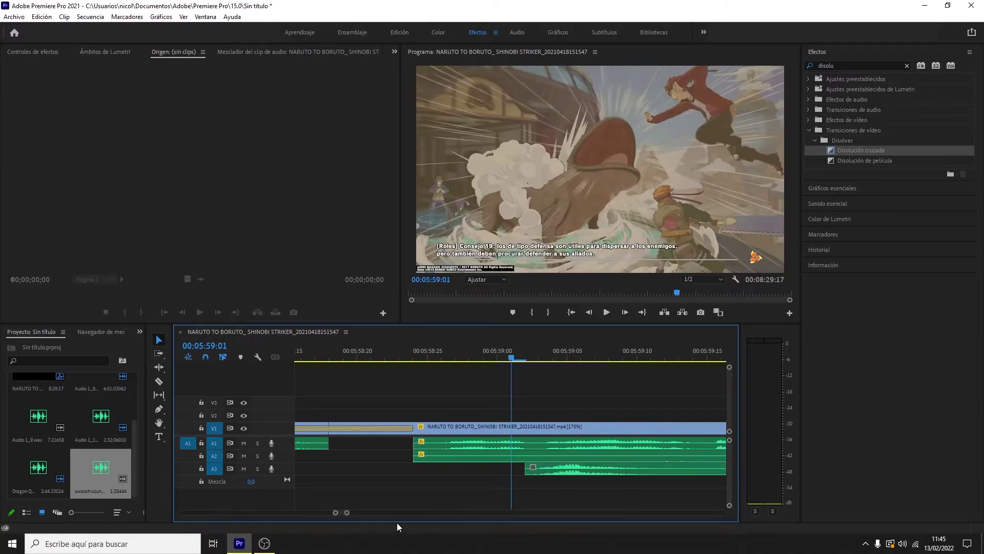
{"action": "left_click_drag", "start_coordinate": [347, 512], "coordinate": [366, 512]}
{"action": "left_click_drag", "start_coordinate": [547, 469], "coordinate": [535, 471]}
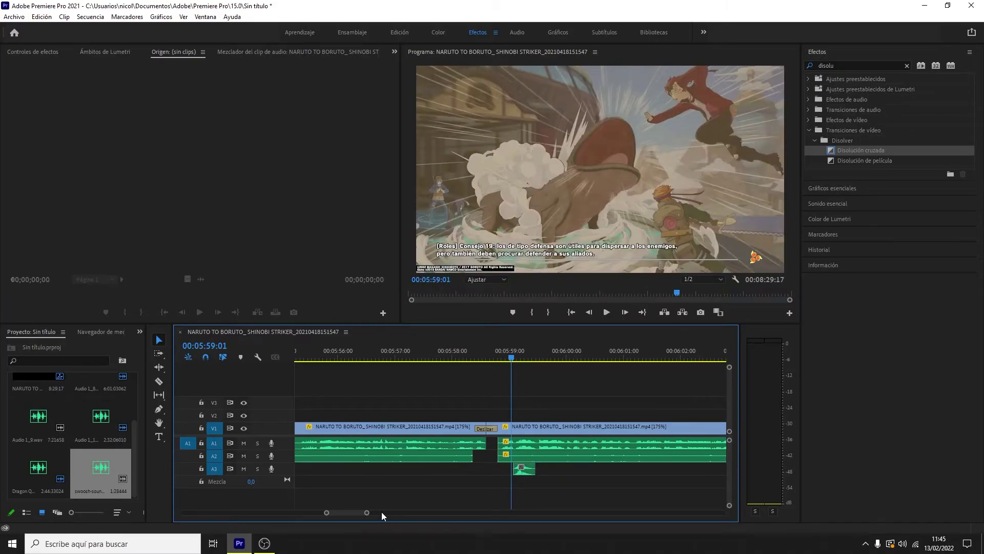
{"action": "left_click_drag", "start_coordinate": [366, 512], "coordinate": [347, 512]}
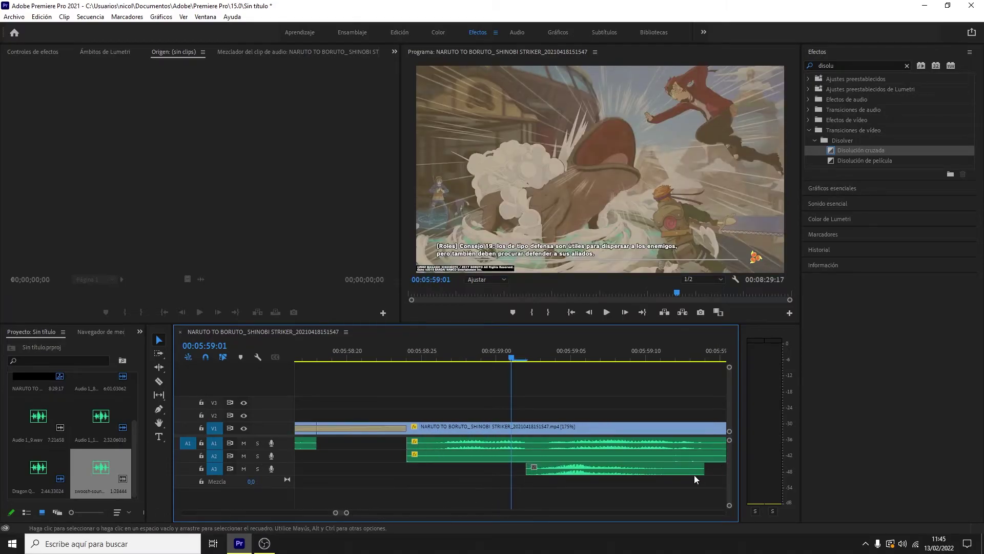
{"action": "left_click_drag", "start_coordinate": [701, 471], "coordinate": [412, 471]}
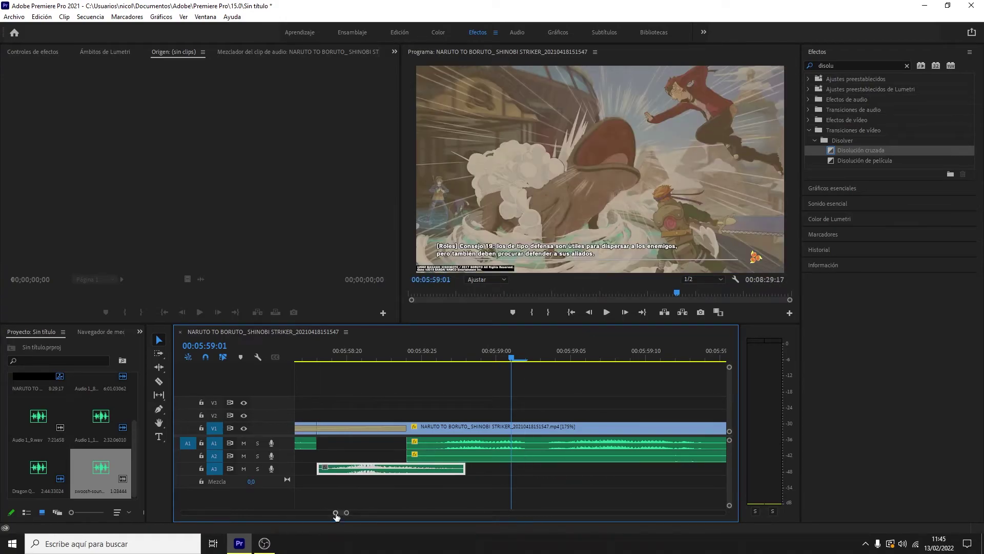
{"action": "left_click_drag", "start_coordinate": [335, 512], "coordinate": [322, 513]}
Step: Park the playhead on frame 00:05:58:11, where the slide transition starts
{"action": "left_click_drag", "start_coordinate": [512, 357], "coordinate": [474, 358]}
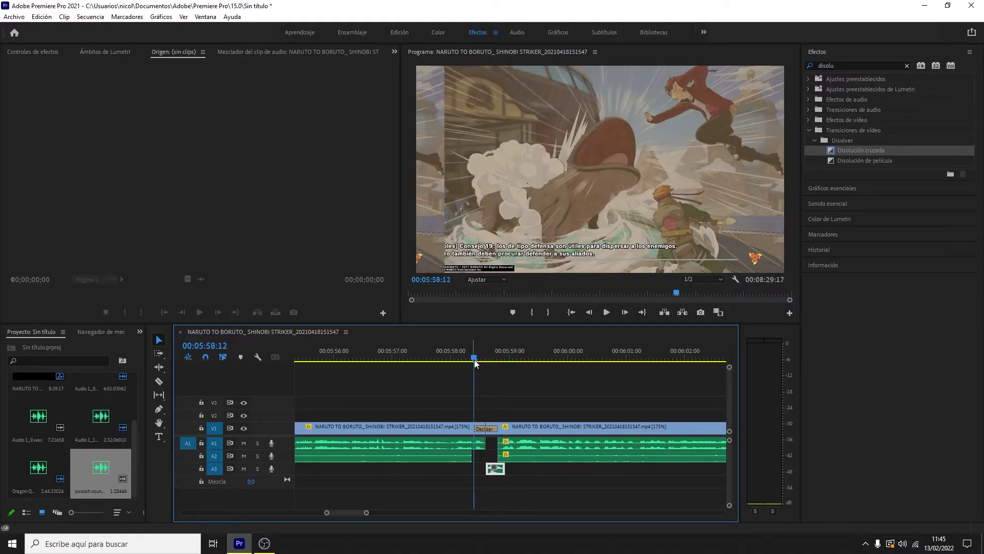
{"action": "left_click_drag", "start_coordinate": [367, 512], "coordinate": [346, 512]}
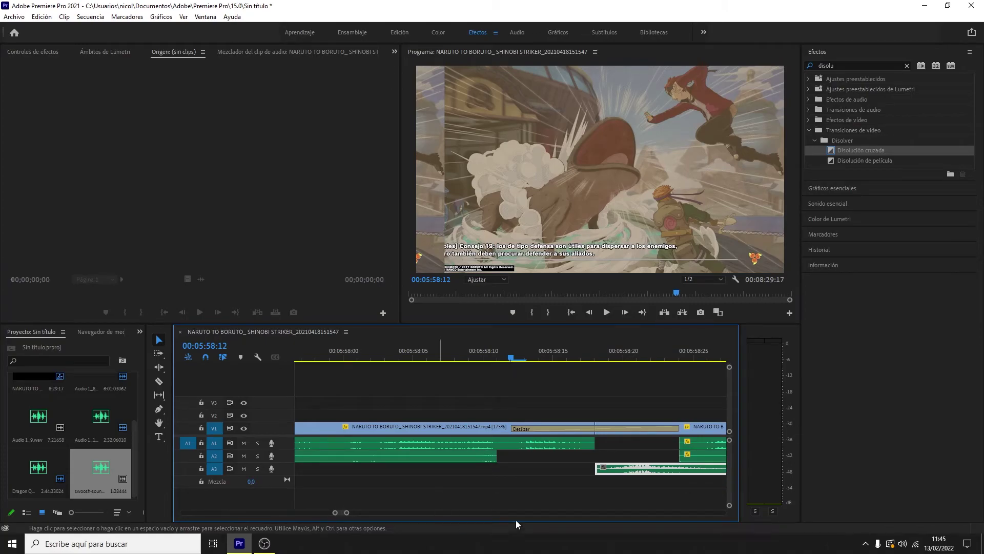
{"action": "left_click", "coordinate": [519, 357]}
{"action": "left_click_drag", "start_coordinate": [520, 358], "coordinate": [506, 358]}
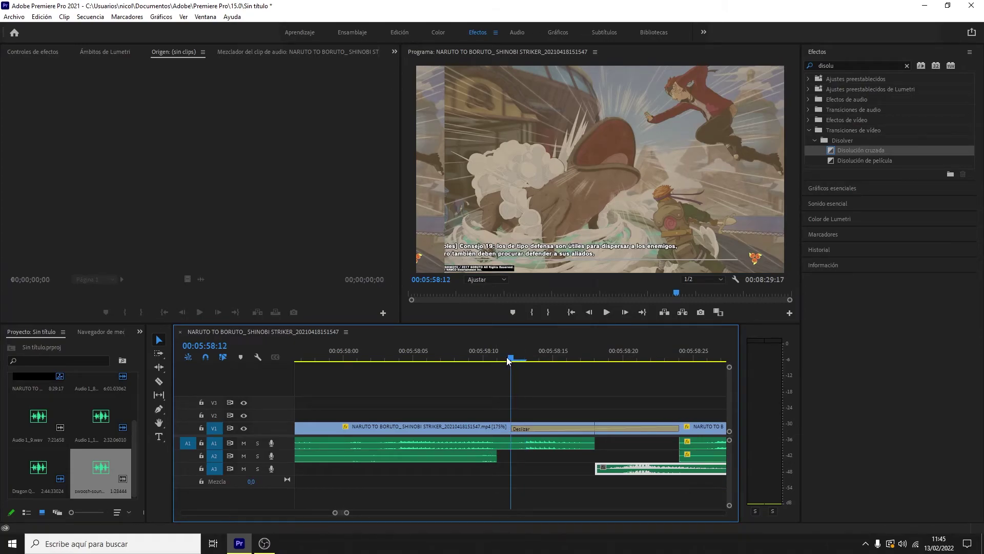
{"action": "key", "text": "Left"}
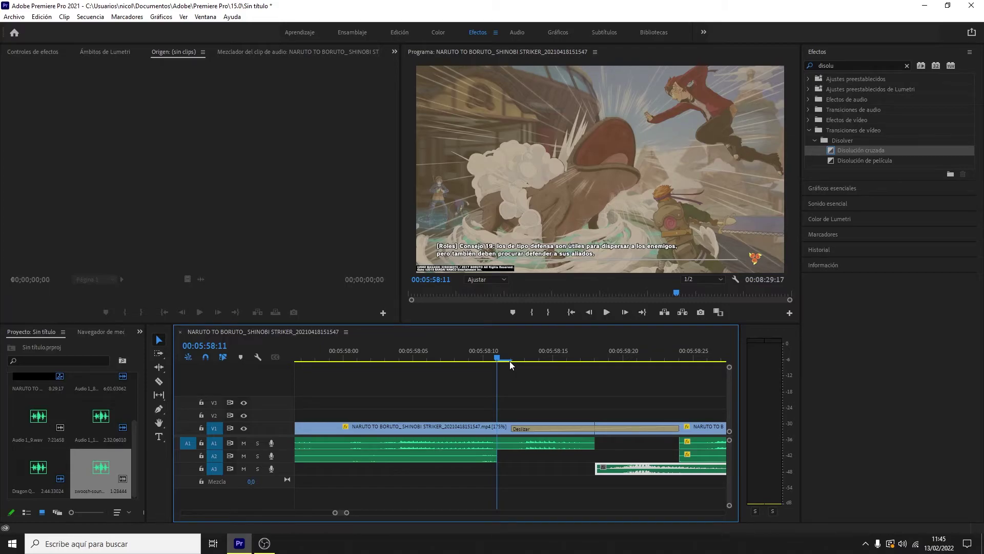
{"action": "key", "text": "Right"}
{"action": "key", "text": "Left"}
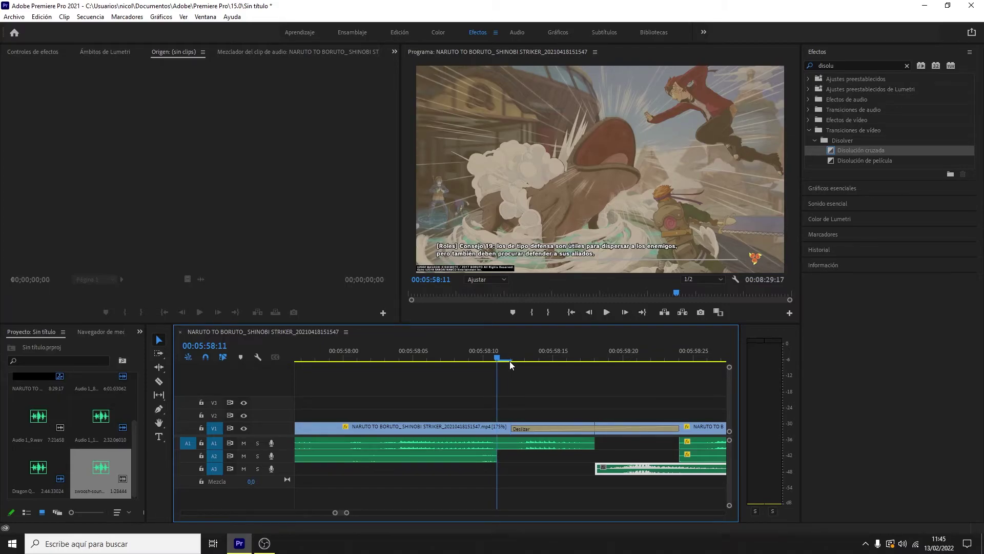
{"action": "key", "text": "Right"}
{"action": "key", "text": "Left"}
Step: Snap the swoosh clip's start to the playhead at 00:05:58:11 and play the transition back
{"action": "left_click_drag", "start_coordinate": [624, 466], "coordinate": [529, 472]}
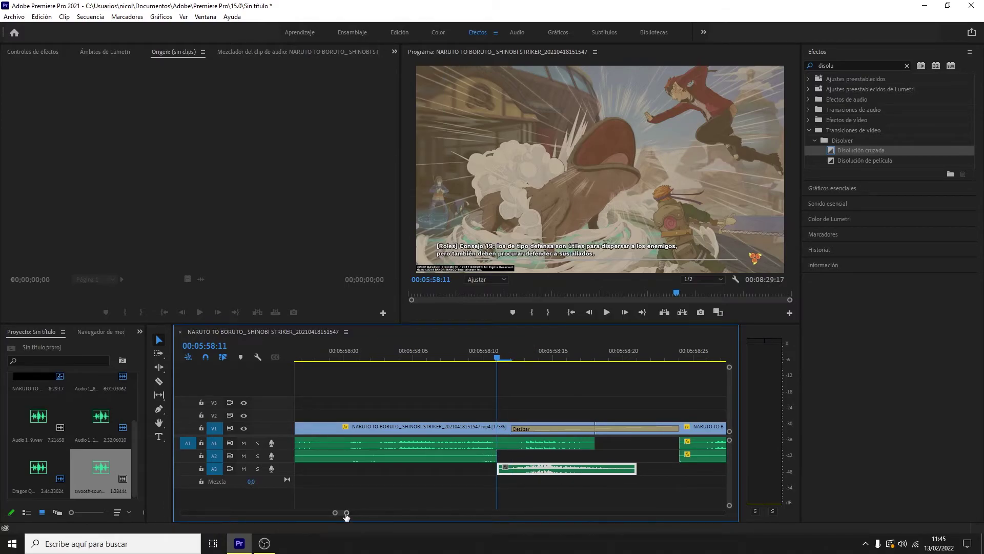
{"action": "left_click_drag", "start_coordinate": [346, 513], "coordinate": [398, 513]}
{"action": "left_click", "coordinate": [609, 312]}
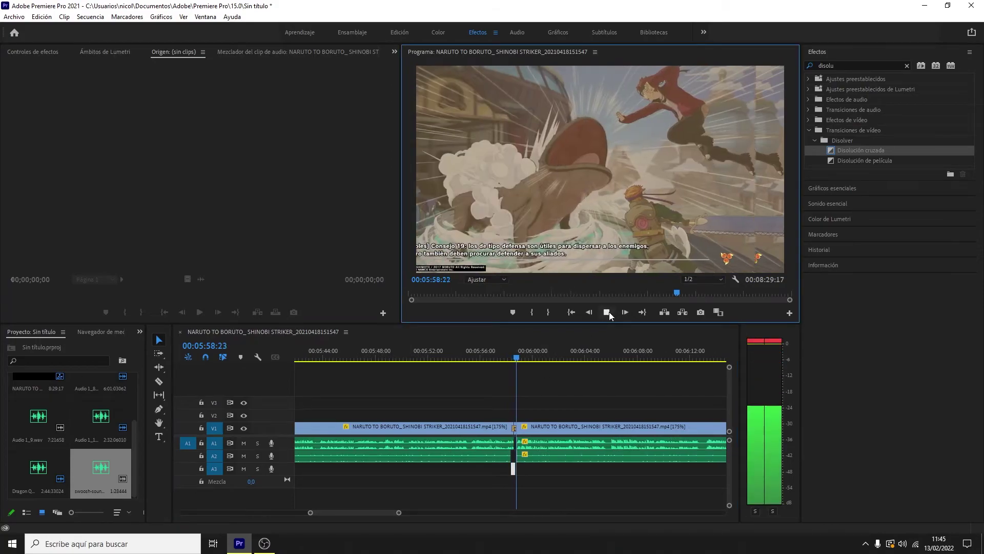
{"action": "key", "text": "space"}
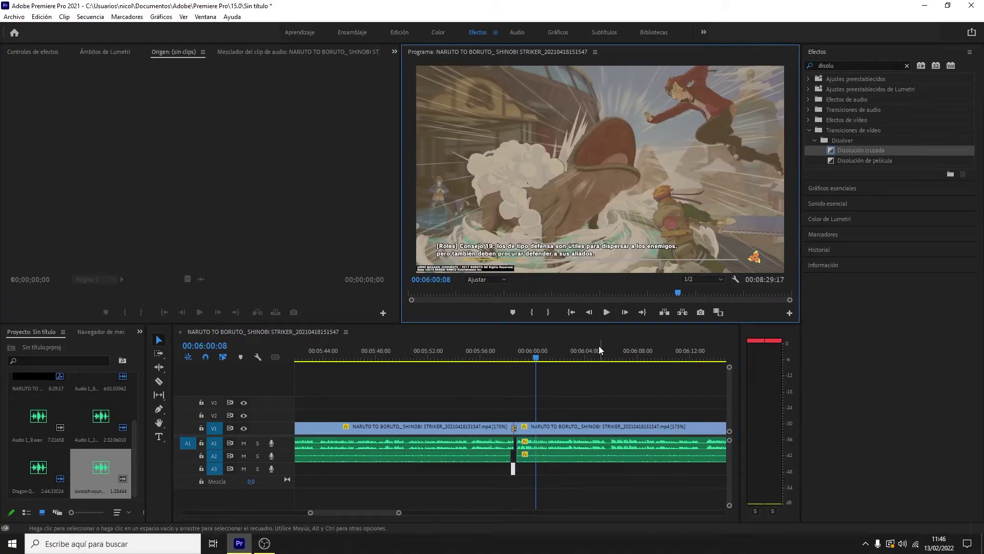
{"action": "left_click_drag", "start_coordinate": [531, 358], "coordinate": [505, 358]}
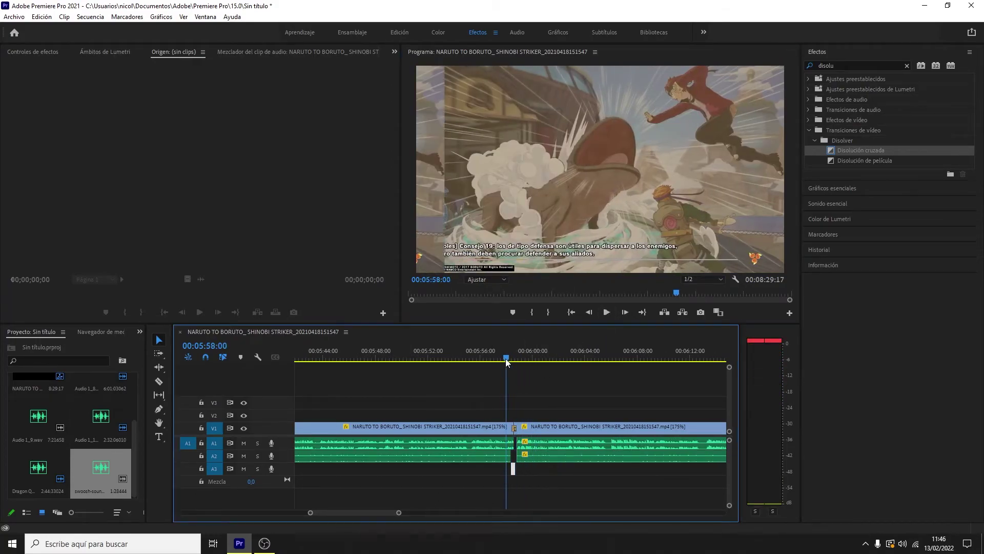
{"action": "left_click", "coordinate": [605, 311]}
{"action": "left_click_drag", "start_coordinate": [521, 367], "coordinate": [487, 365]}
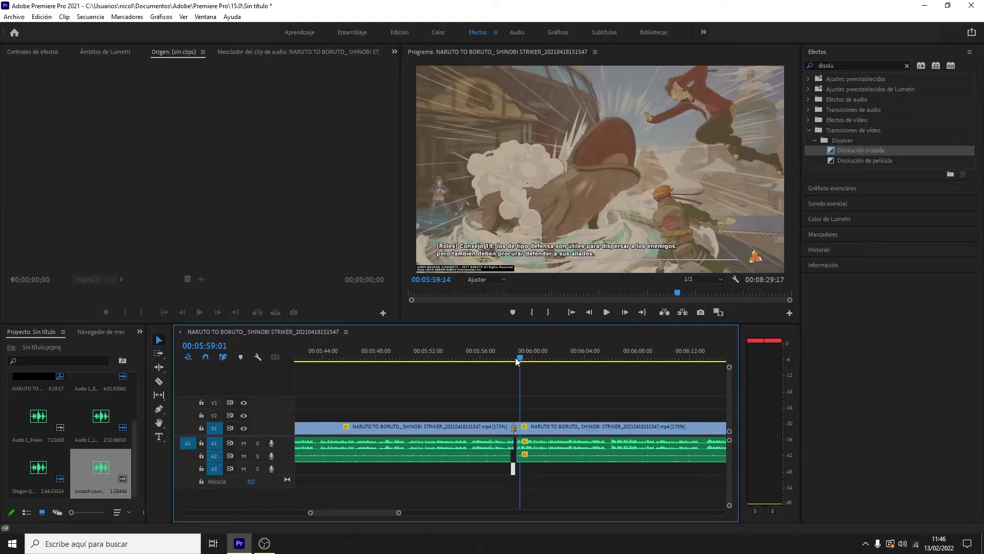
{"action": "left_click", "coordinate": [610, 310]}
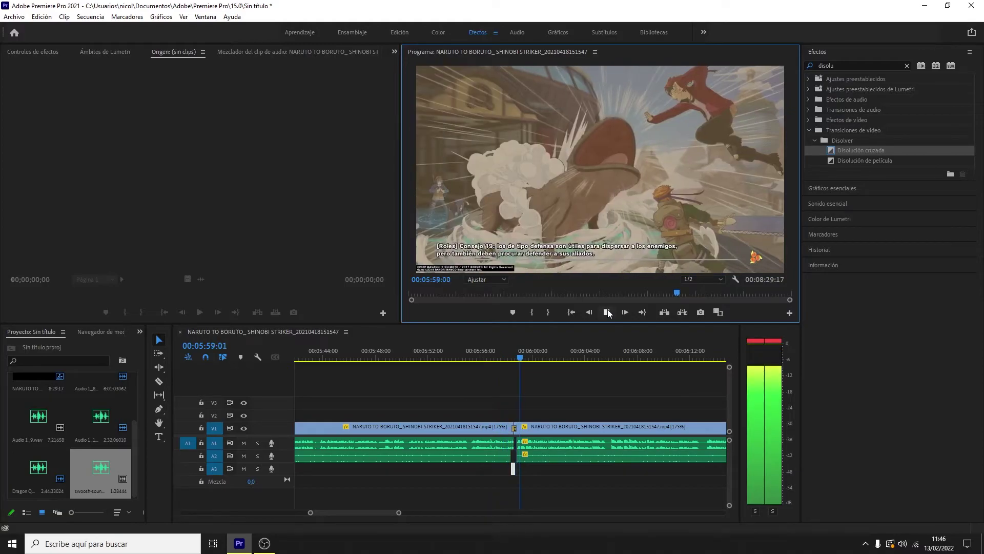
{"action": "left_click", "coordinate": [530, 354]}
{"action": "left_click_drag", "start_coordinate": [530, 355], "coordinate": [506, 355]}
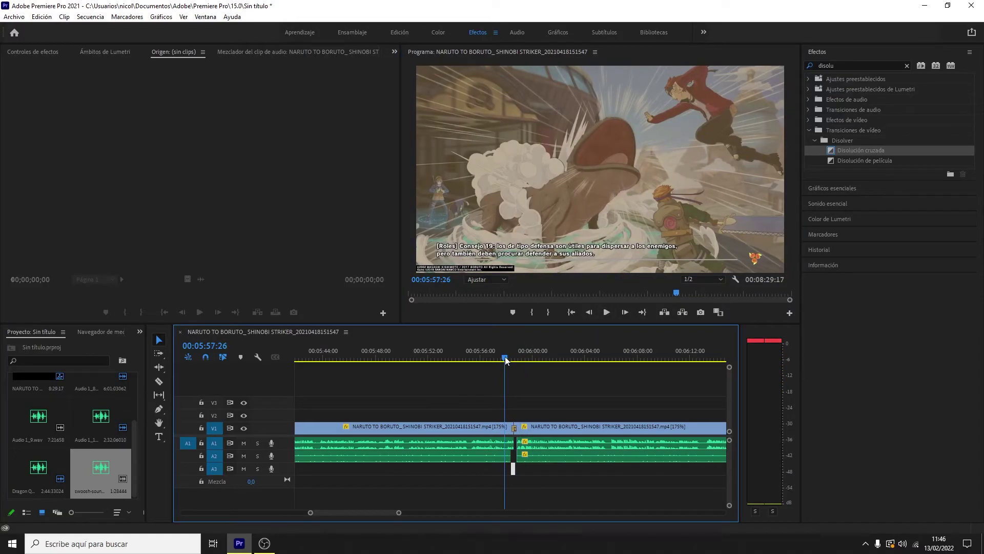
{"action": "mouse_move", "coordinate": [399, 512]}
{"action": "left_mouse_down"}
{"action": "mouse_move", "coordinate": [365, 513]}
{"action": "mouse_move", "coordinate": [373, 513]}
{"action": "left_mouse_up"}
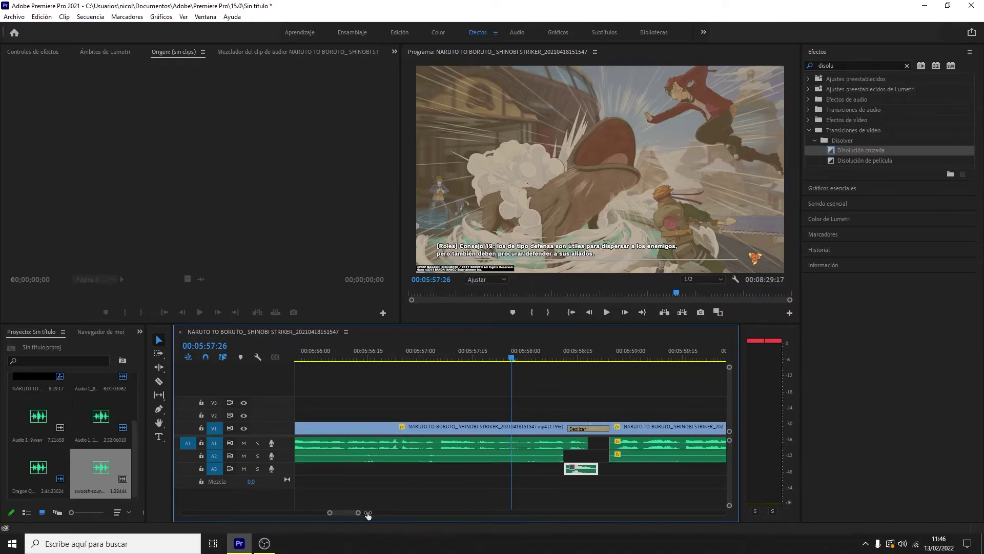
{"action": "left_click", "coordinate": [606, 313]}
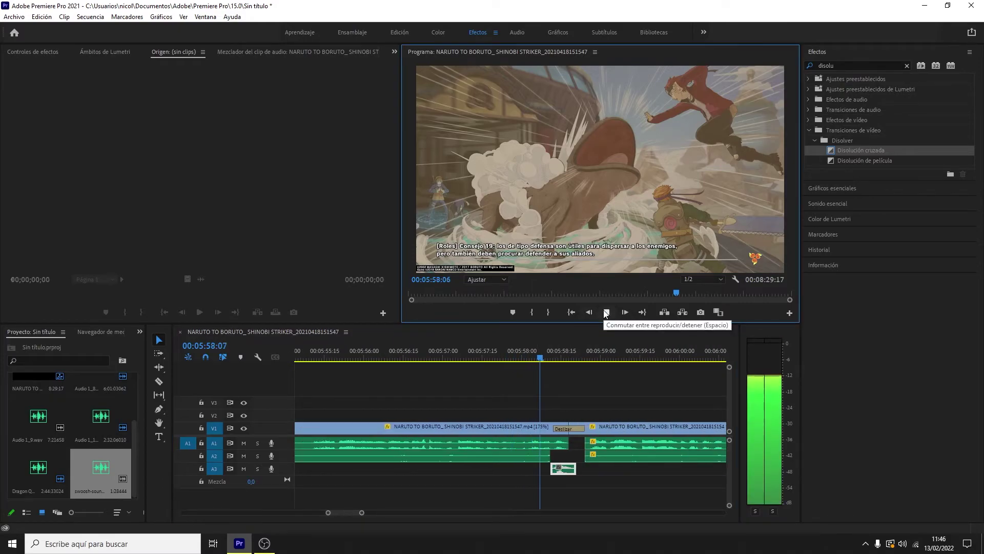
{"action": "key", "text": "space"}
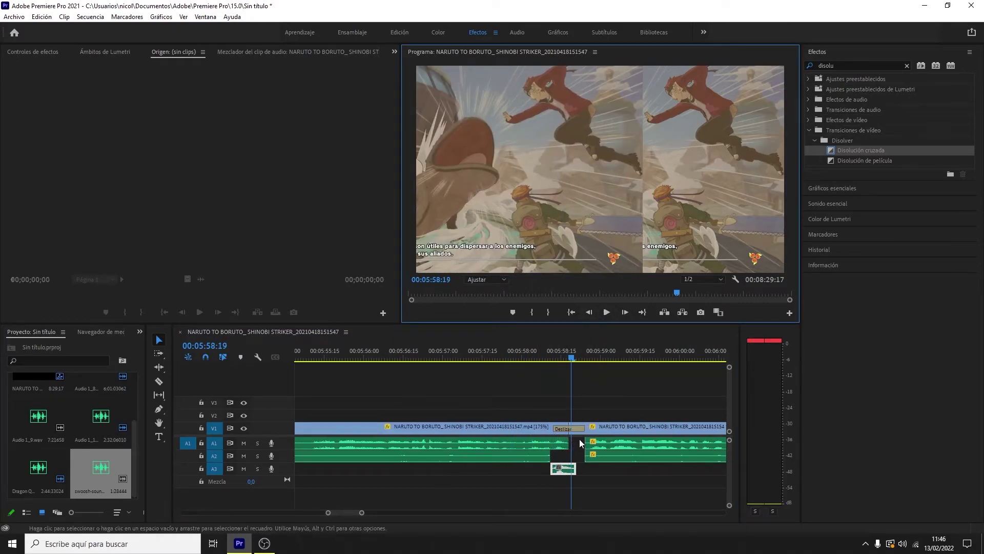
{"action": "left_click", "coordinate": [562, 359]}
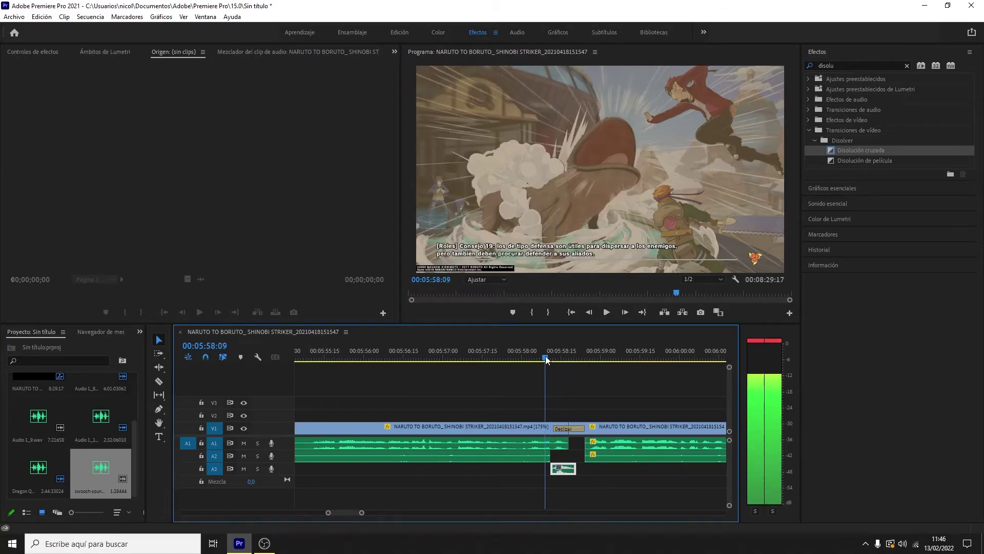
{"action": "left_click", "coordinate": [606, 313]}
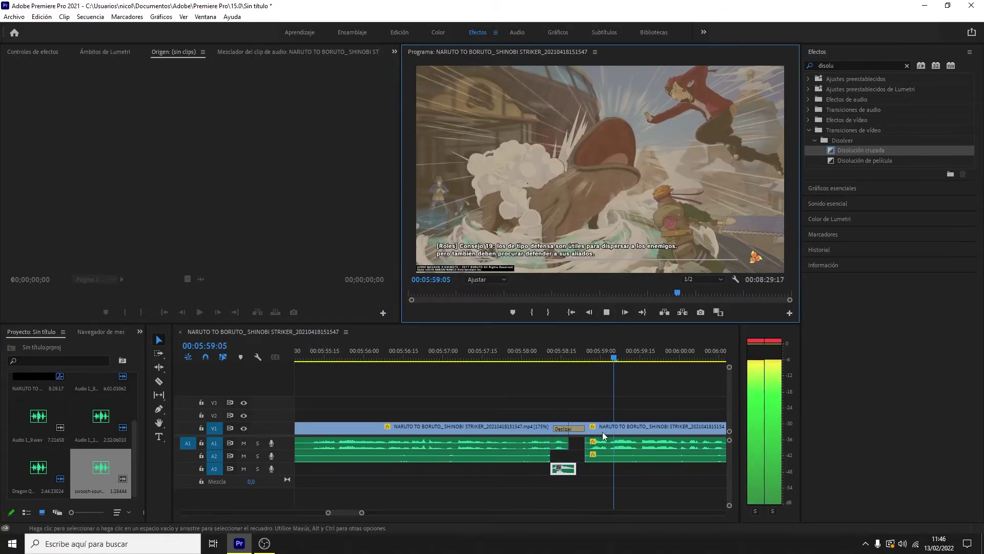
{"action": "left_click", "coordinate": [609, 311]}
{"action": "left_click", "coordinate": [607, 312]}
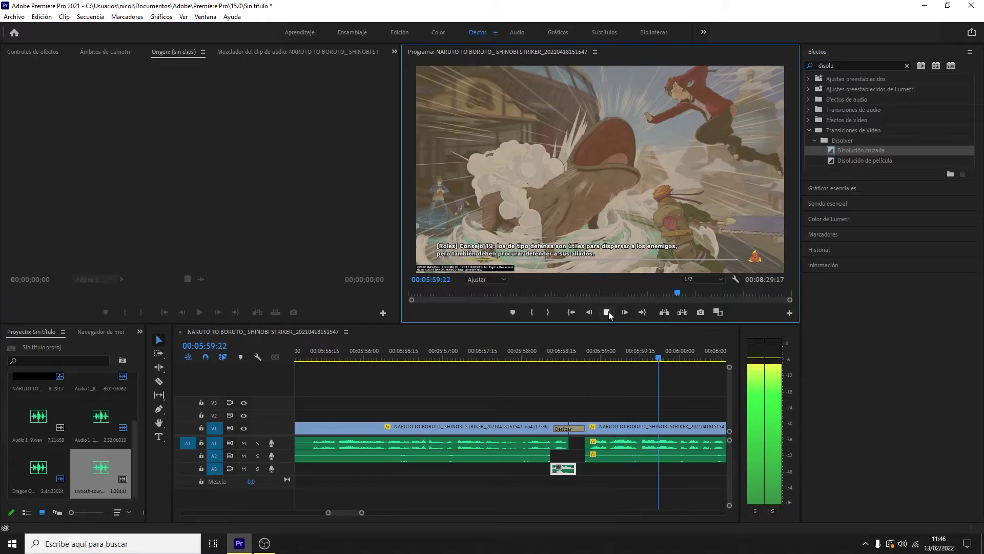
{"action": "left_click_drag", "start_coordinate": [362, 514], "coordinate": [360, 512]}
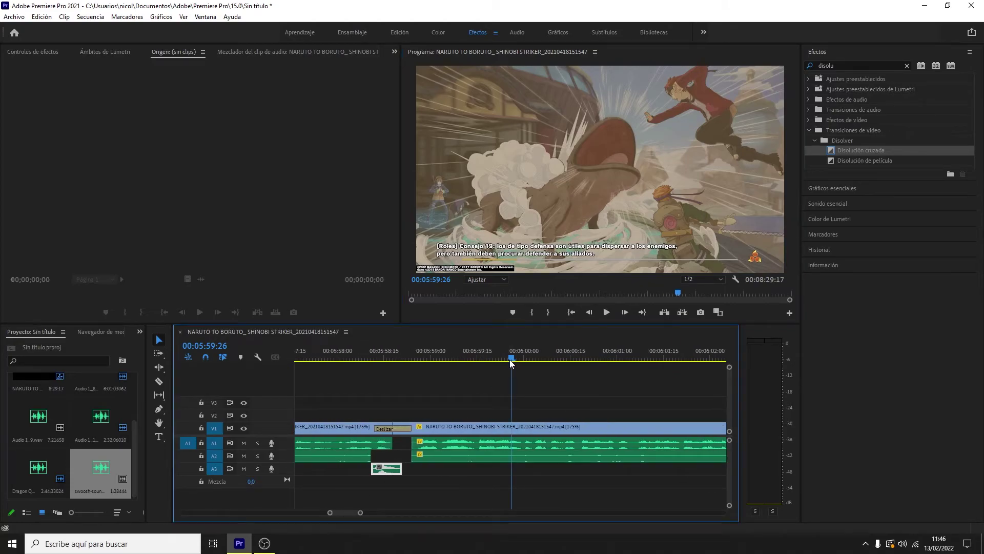
{"action": "left_click_drag", "start_coordinate": [512, 362], "coordinate": [376, 373]}
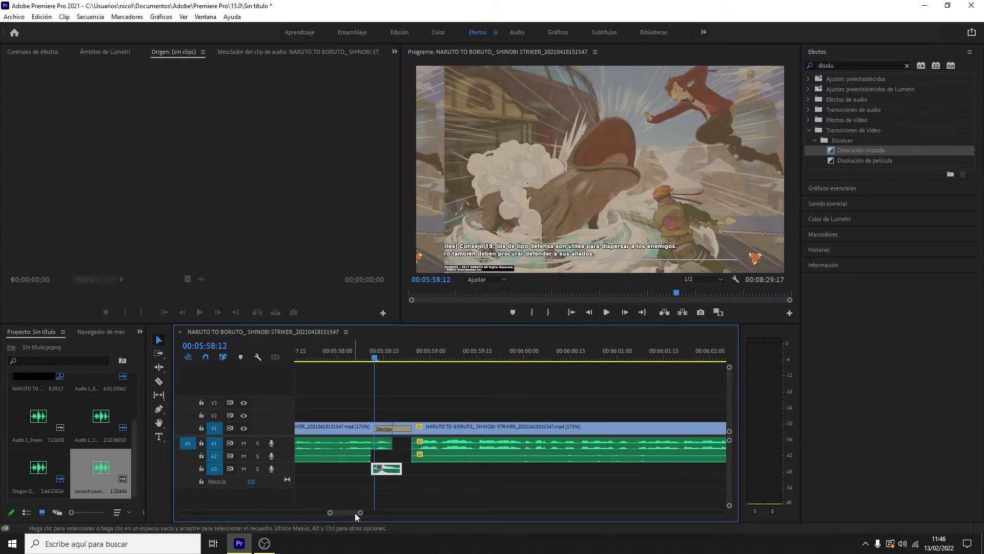
{"action": "left_click_drag", "start_coordinate": [360, 513], "coordinate": [363, 514]}
{"action": "key", "text": "space"}
{"action": "left_click_drag", "start_coordinate": [548, 356], "coordinate": [478, 359]}
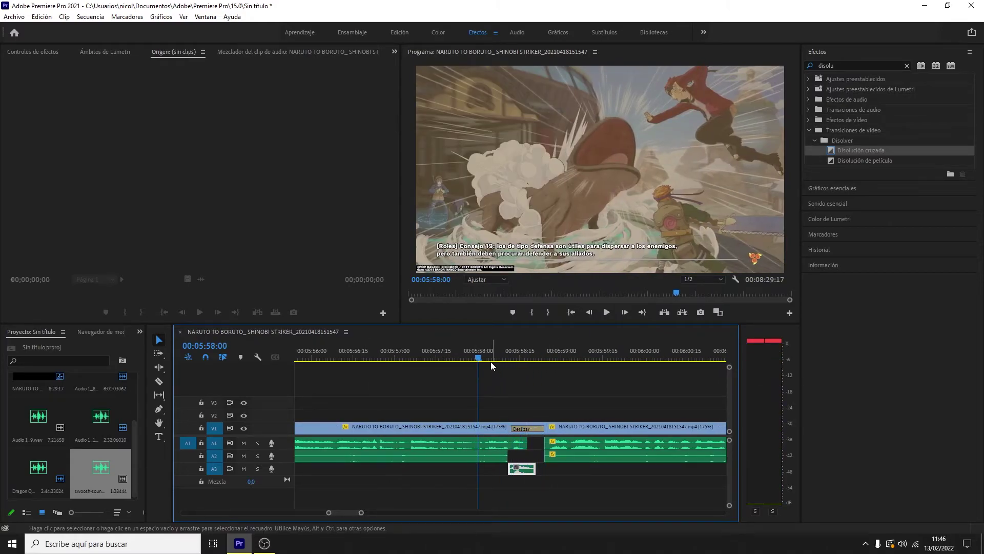
{"action": "key", "text": "space"}
{"action": "key", "text": "space"}
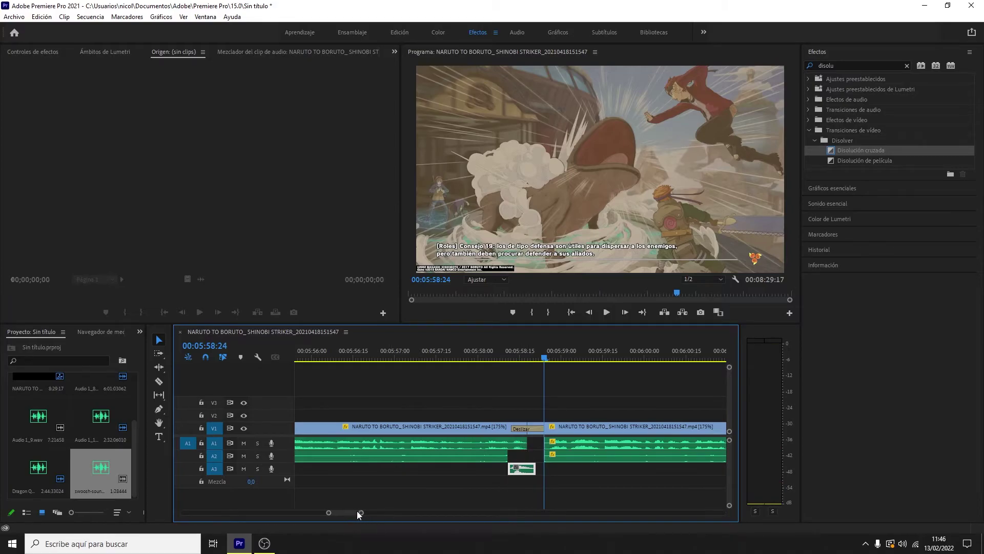
{"action": "left_click_drag", "start_coordinate": [361, 512], "coordinate": [348, 512]}
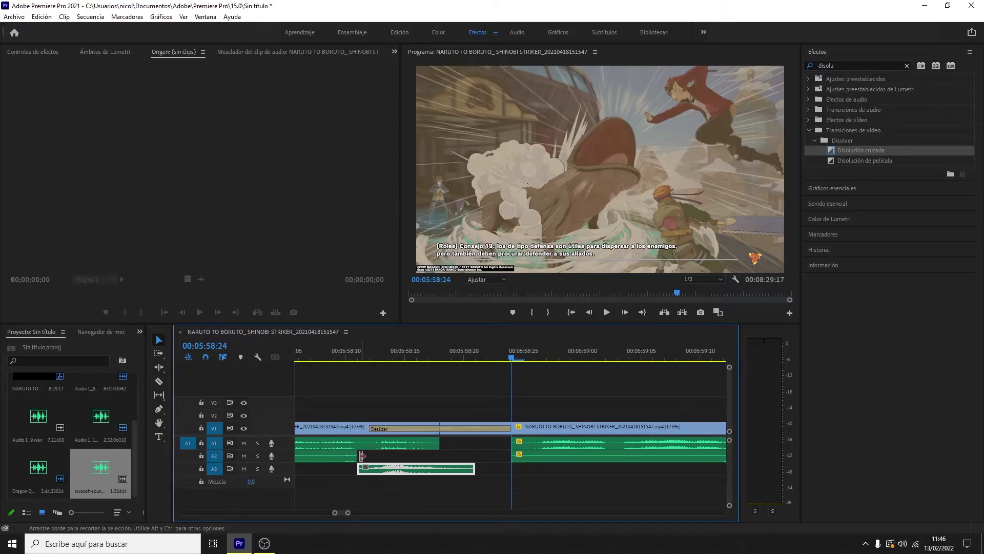
Step: Lengthen the end of the A2 music clip and review playback from 00:05:58:09
{"action": "left_click_drag", "start_coordinate": [357, 455], "coordinate": [380, 455]}
{"action": "left_click_drag", "start_coordinate": [512, 358], "coordinate": [334, 358]}
{"action": "key", "text": "space"}
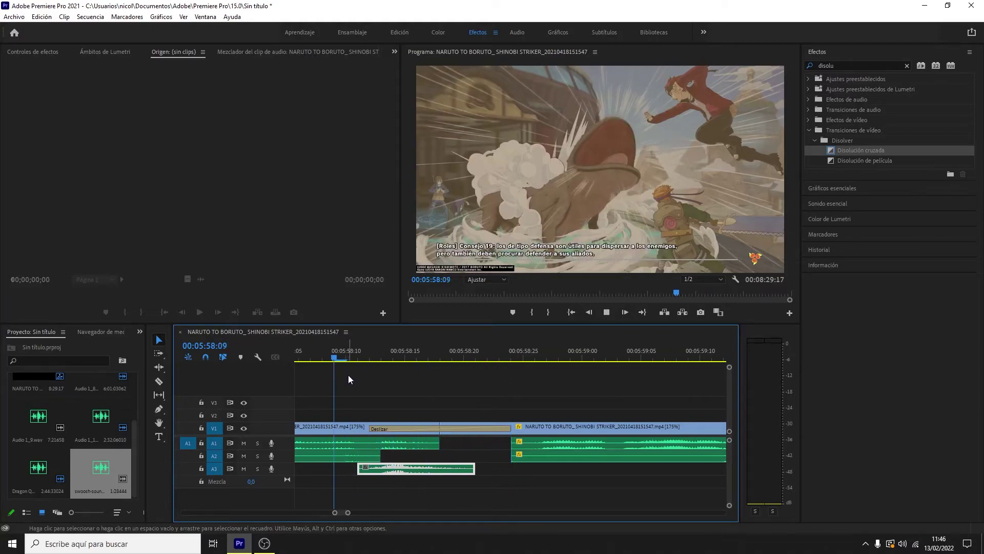
{"action": "left_click", "coordinate": [607, 312]}
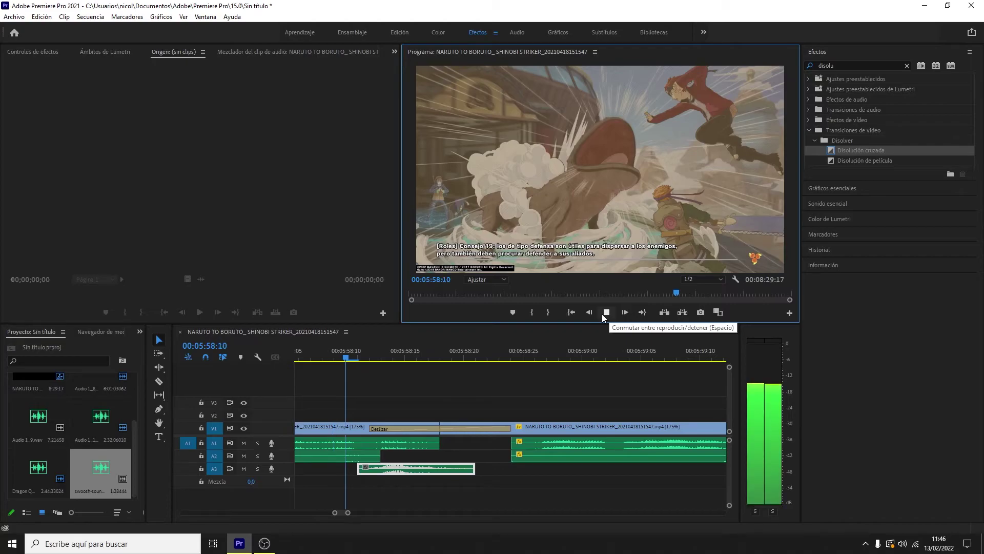
{"action": "left_click", "coordinate": [602, 315]}
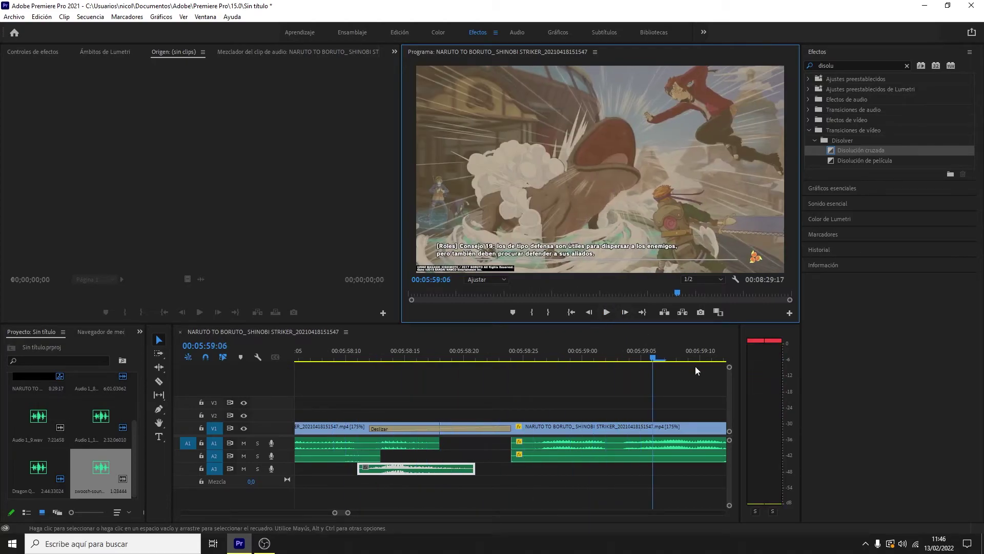
Step: Replay the cut from 00:05:58:03, then extend the A2 music clip by four frames
{"action": "left_click", "coordinate": [353, 495]}
{"action": "key", "text": "minus"}
{"action": "key", "text": "minus"}
{"action": "key", "text": "minus"}
{"action": "left_click_drag", "start_coordinate": [511, 359], "coordinate": [465, 357]}
{"action": "left_click", "coordinate": [606, 313]}
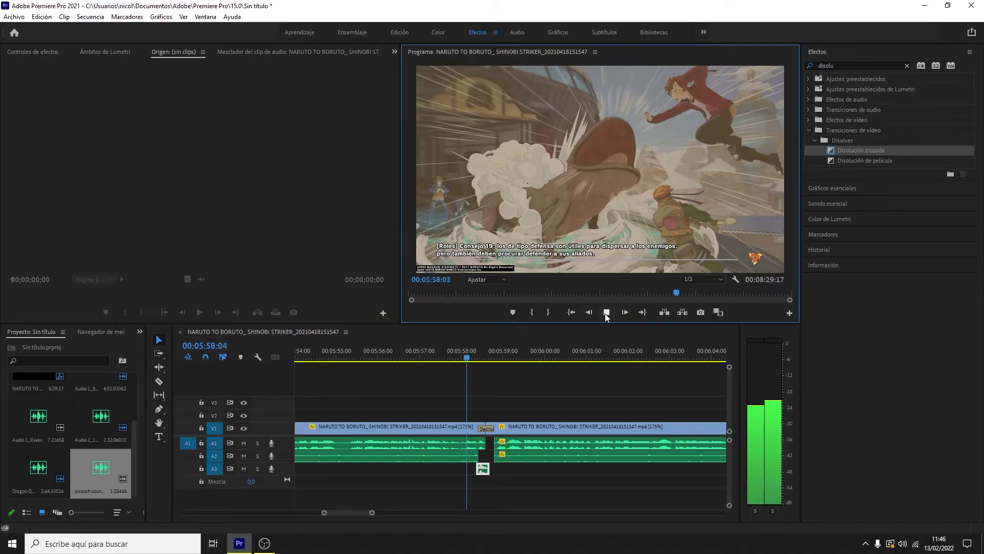
{"action": "left_click", "coordinate": [606, 312]}
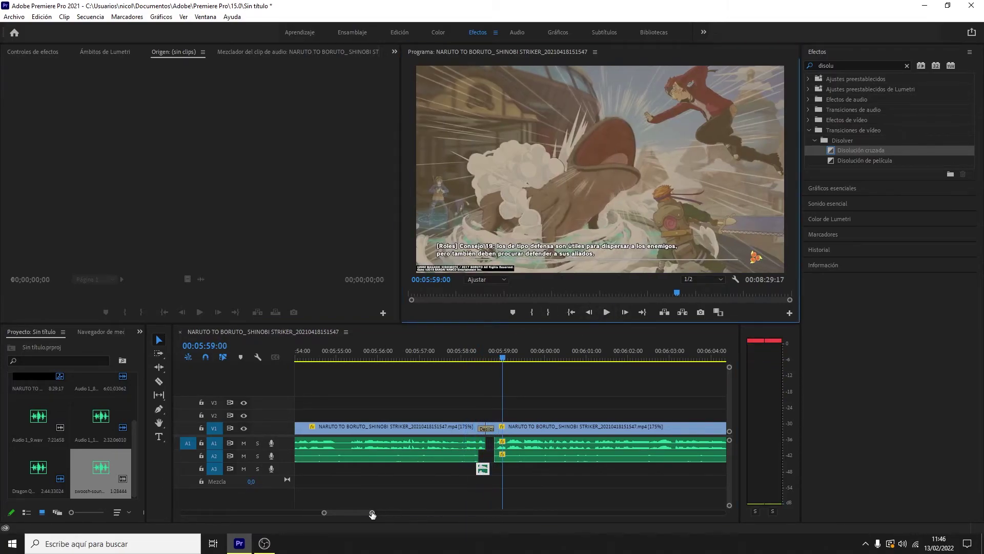
{"action": "left_click_drag", "start_coordinate": [372, 514], "coordinate": [354, 512]}
{"action": "left_click_drag", "start_coordinate": [430, 457], "coordinate": [452, 458]}
Step: Shorten the A2 music clip's end and lengthen the A1 gameplay audio, reviewing the transition
{"action": "left_click_drag", "start_coordinate": [511, 358], "coordinate": [390, 358]}
{"action": "left_click", "coordinate": [604, 314]}
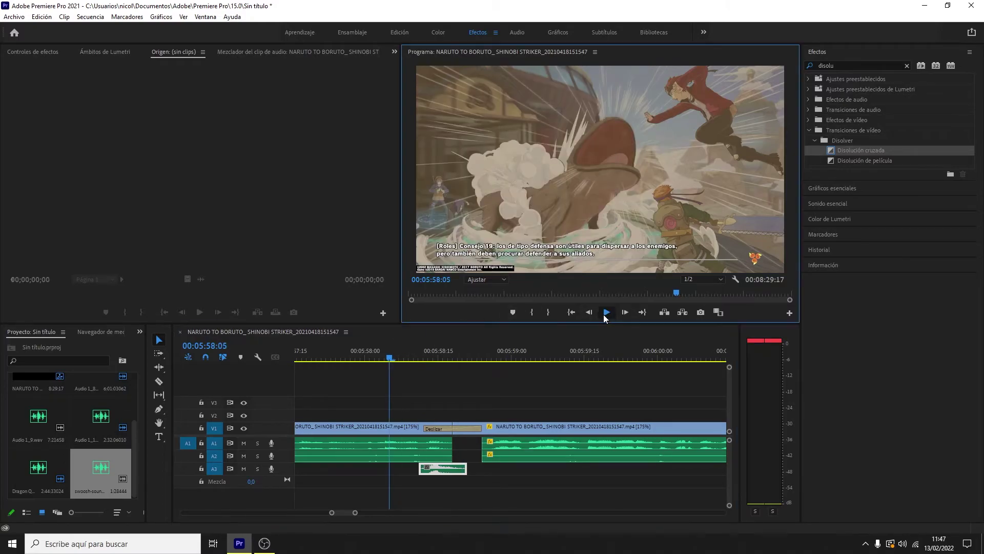
{"action": "key", "text": "space"}
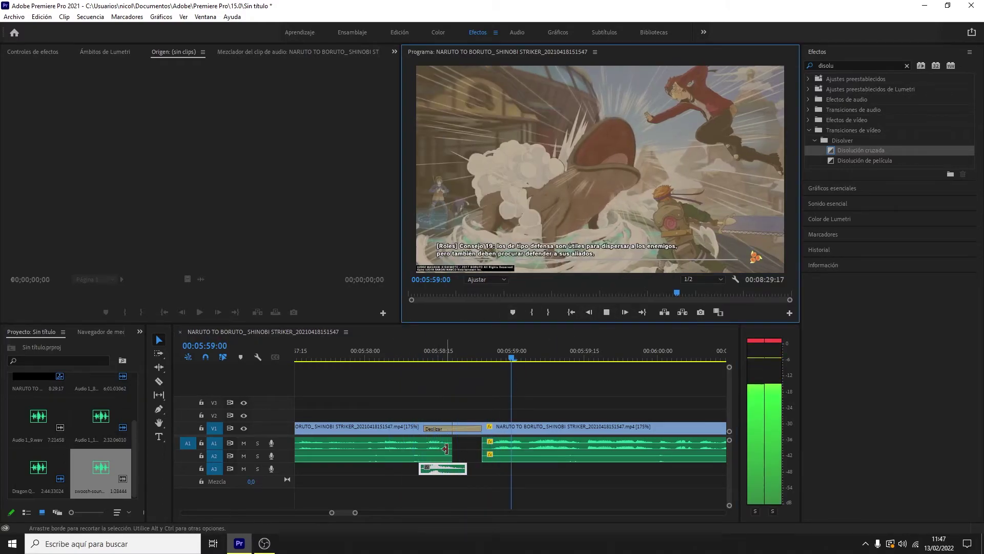
{"action": "left_click_drag", "start_coordinate": [451, 455], "coordinate": [423, 456]}
{"action": "left_click_drag", "start_coordinate": [670, 359], "coordinate": [433, 359]}
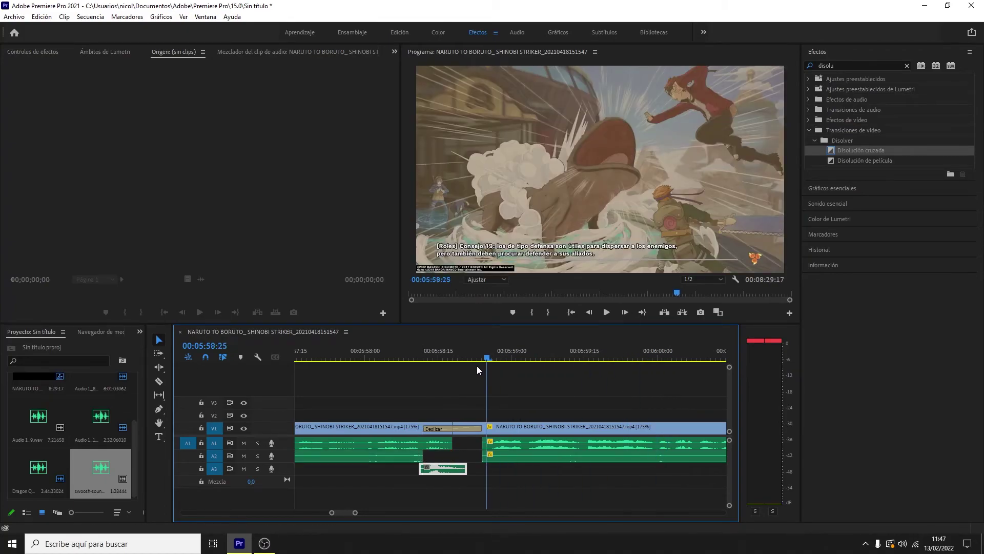
{"action": "left_click_drag", "start_coordinate": [454, 445], "coordinate": [479, 447]}
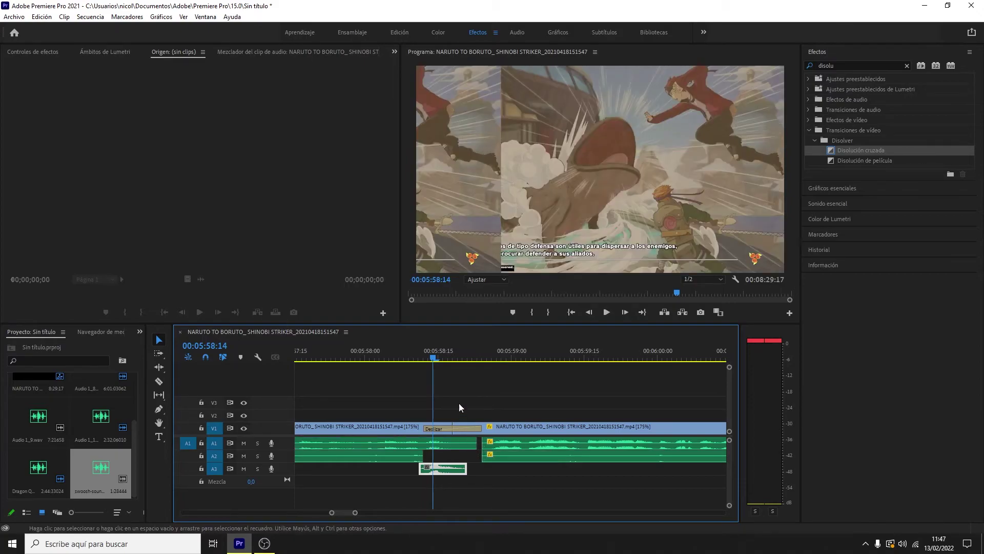
{"action": "left_click", "coordinate": [606, 311]}
{"action": "left_click", "coordinate": [606, 311]}
Step: Trim the A1 gameplay audio to end at 00:05:58:11, where the swoosh begins
{"action": "left_click_drag", "start_coordinate": [505, 360], "coordinate": [379, 359]}
{"action": "left_click", "coordinate": [602, 313]}
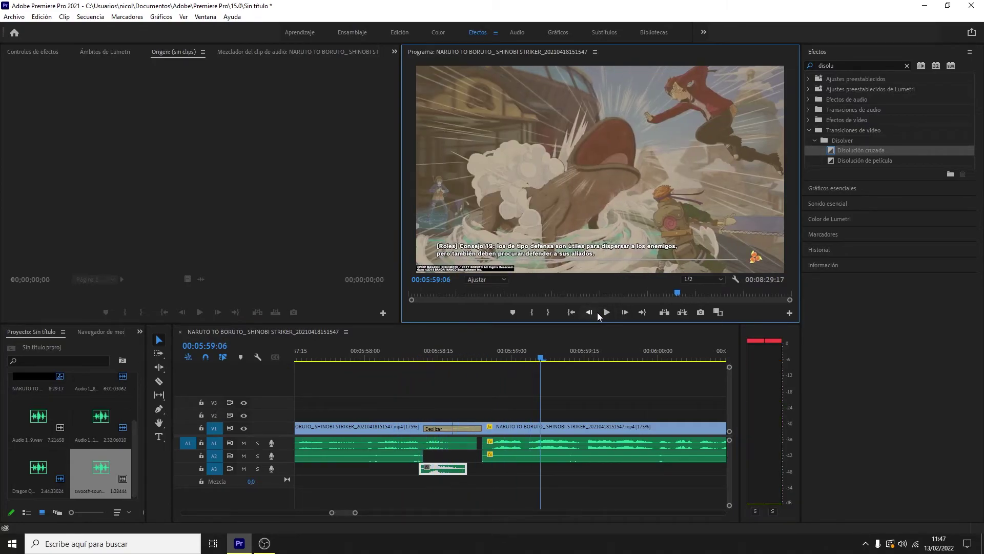
{"action": "left_click", "coordinate": [598, 312]}
{"action": "left_click", "coordinate": [598, 316]}
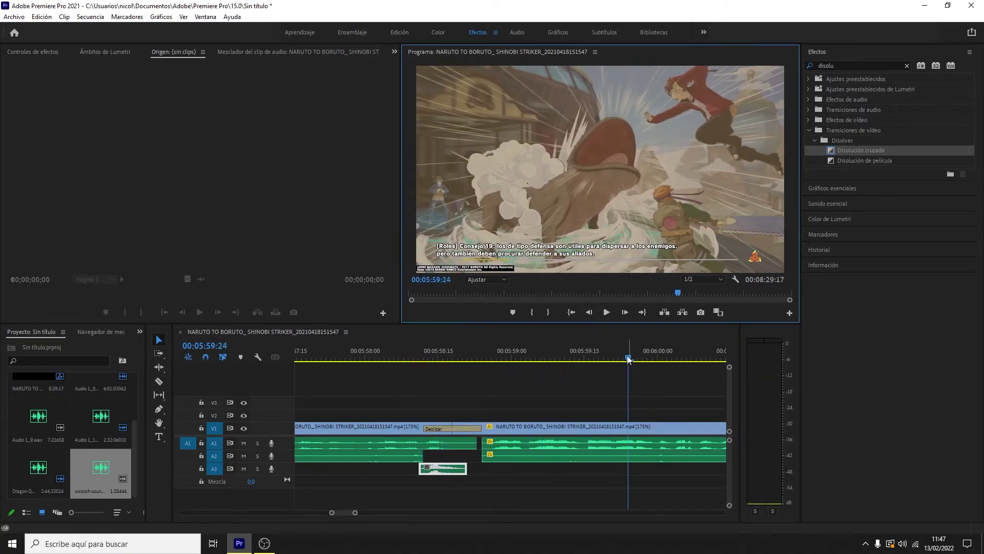
{"action": "left_click_drag", "start_coordinate": [451, 360], "coordinate": [424, 362]}
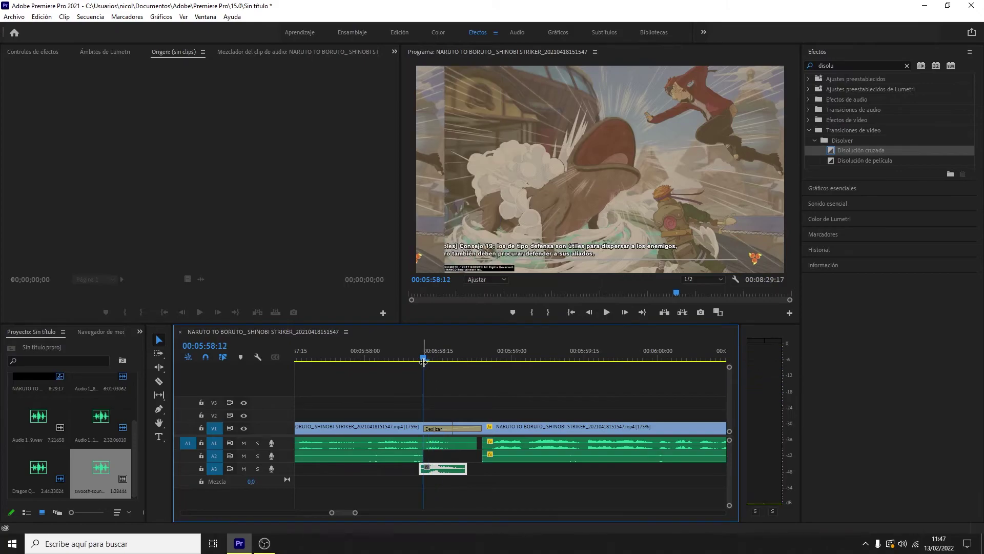
{"action": "key", "text": "Left"}
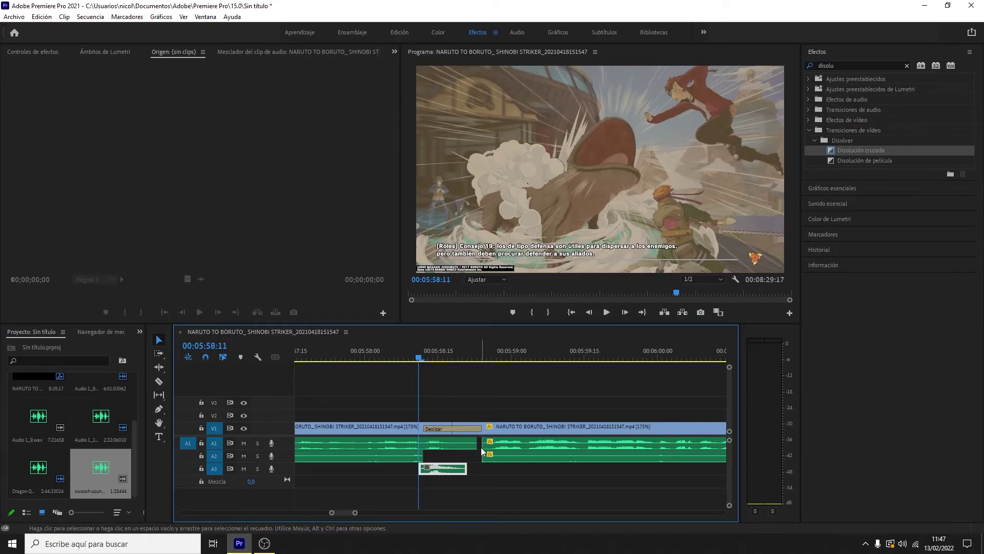
{"action": "left_click_drag", "start_coordinate": [476, 444], "coordinate": [419, 444]}
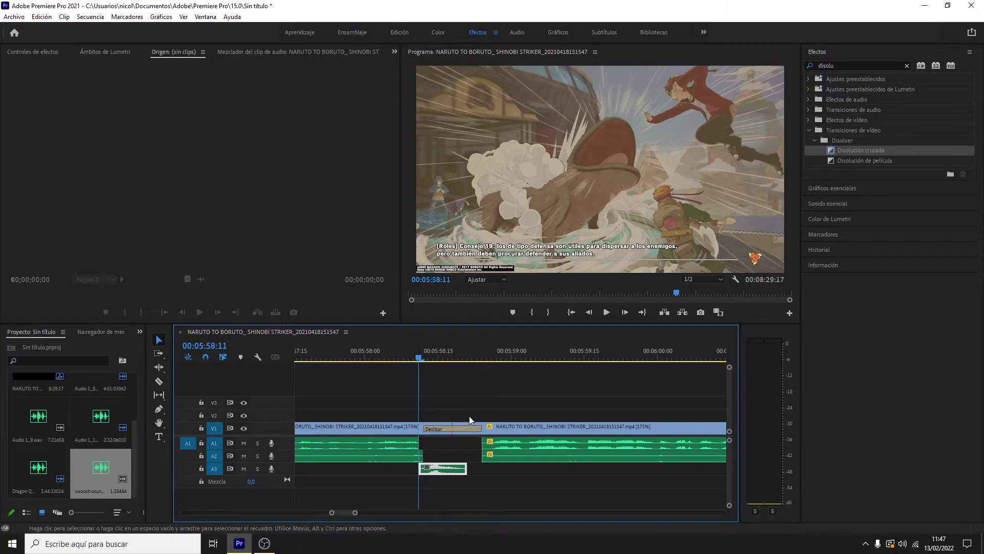
{"action": "left_click_drag", "start_coordinate": [332, 512], "coordinate": [329, 513]}
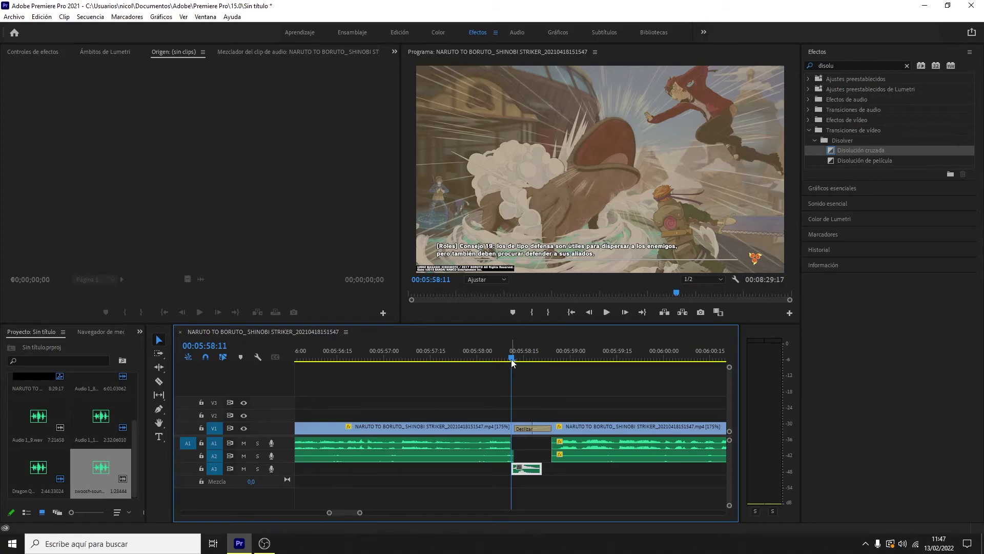
{"action": "left_click_drag", "start_coordinate": [512, 360], "coordinate": [514, 360]}
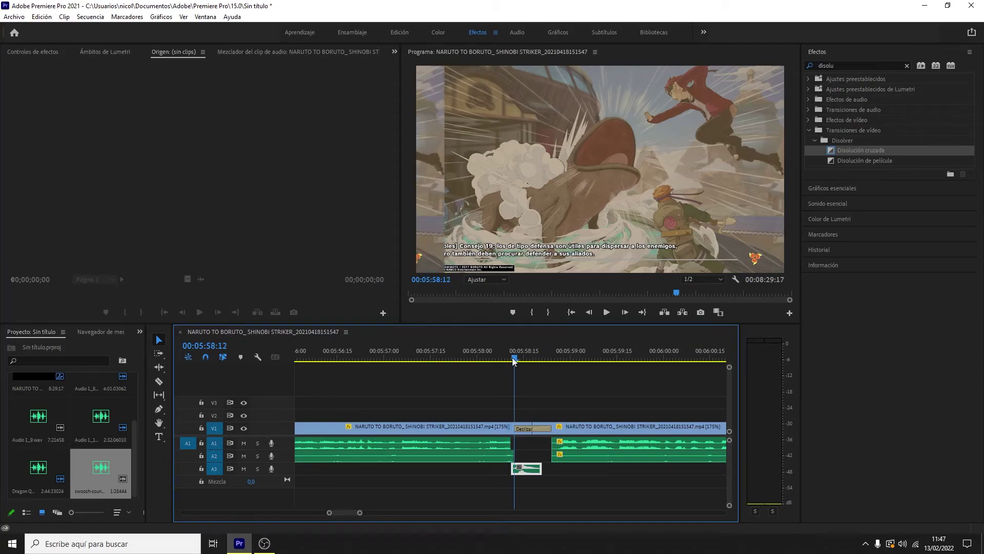
{"action": "left_click", "coordinate": [606, 312]}
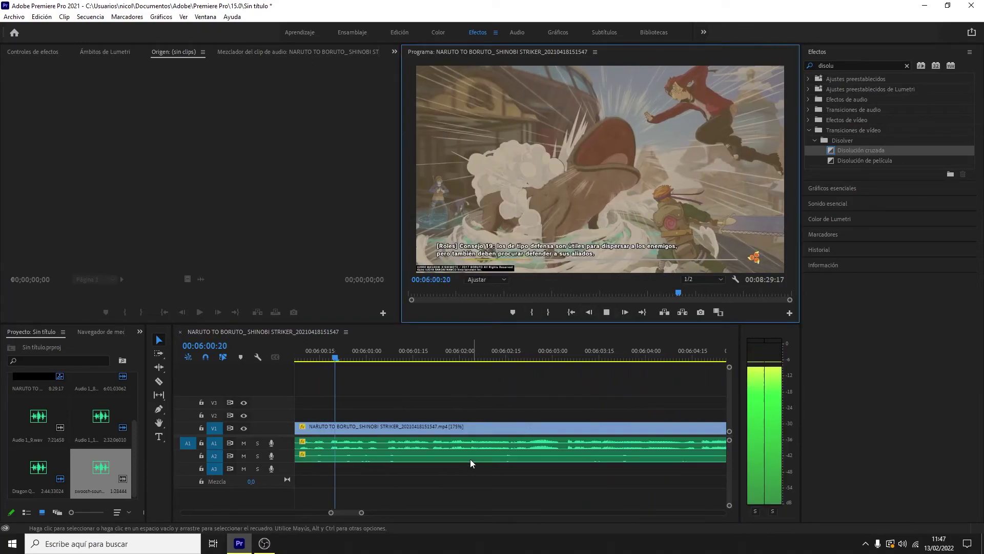
{"action": "left_click", "coordinate": [607, 313]}
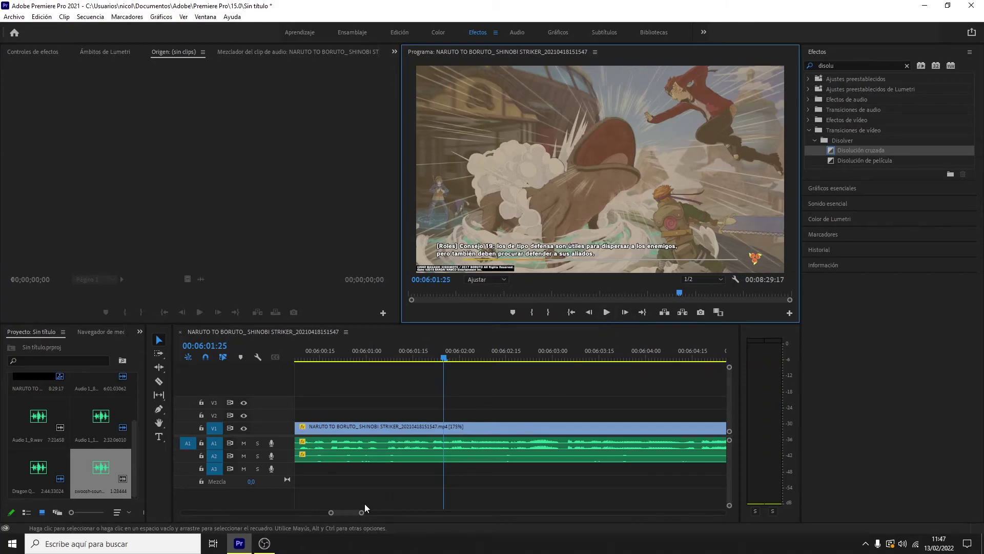
{"action": "mouse_move", "coordinate": [362, 512]}
{"action": "left_mouse_down"}
{"action": "mouse_move", "coordinate": [533, 503]}
{"action": "mouse_move", "coordinate": [618, 482]}
{"action": "left_mouse_up"}
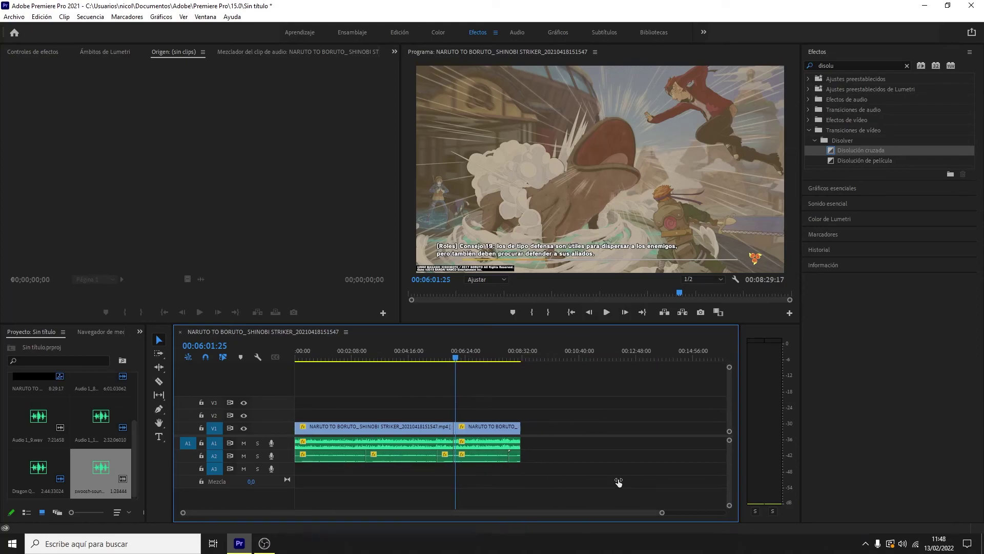
{"action": "mouse_move", "coordinate": [618, 482]}
{"action": "left_mouse_down"}
{"action": "mouse_move", "coordinate": [455, 473]}
{"action": "mouse_move", "coordinate": [654, 459]}
{"action": "left_mouse_up"}
{"action": "left_click_drag", "start_coordinate": [460, 358], "coordinate": [528, 363]}
{"action": "left_click_drag", "start_coordinate": [656, 512], "coordinate": [708, 512]}
{"action": "left_click", "coordinate": [485, 357]}
{"action": "left_click_drag", "start_coordinate": [486, 358], "coordinate": [487, 357]}
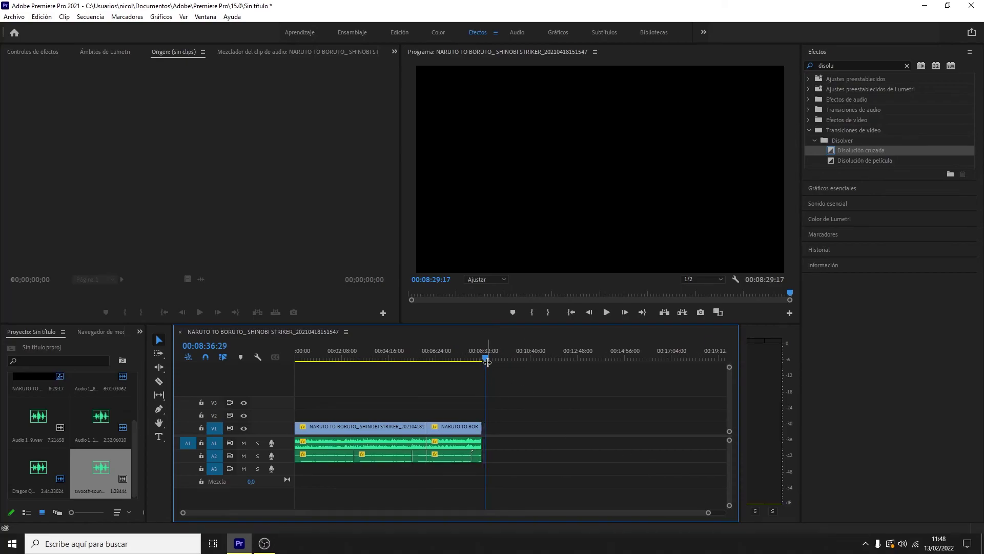